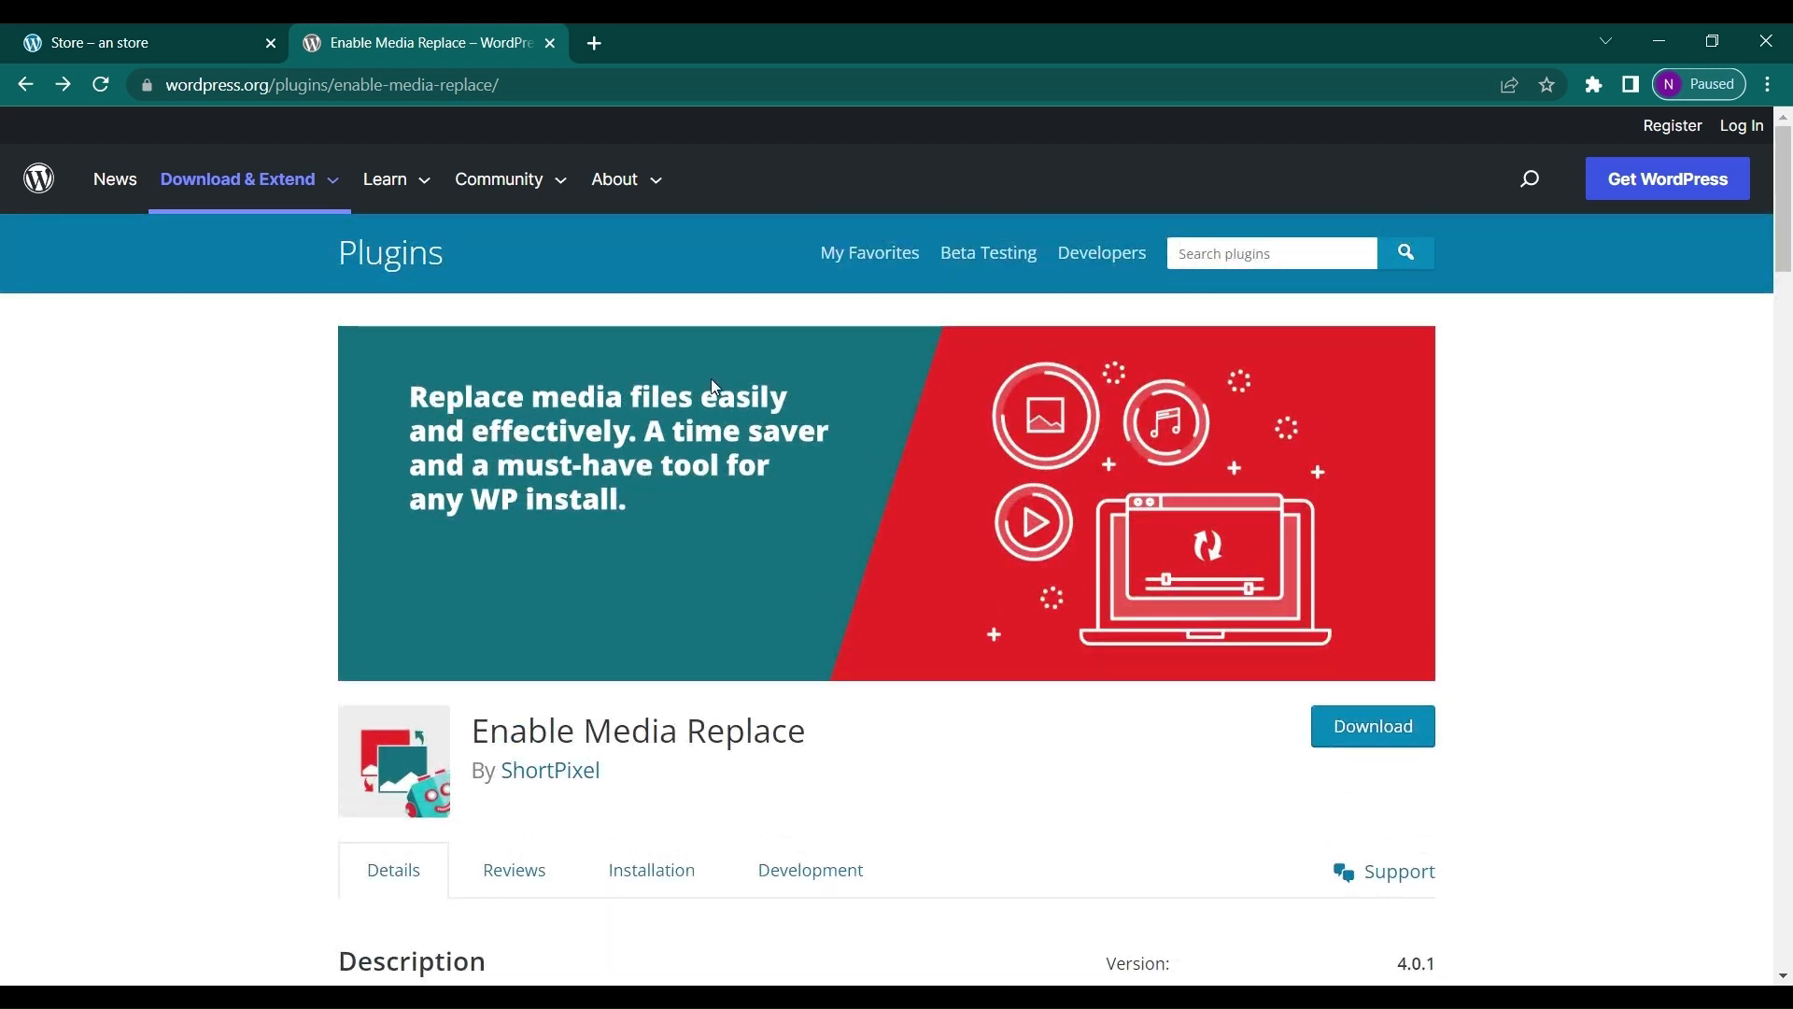
- Review the description and version details of the Enable Media Replace plugin on its WordPress.org page
scroll(710, 386, "down", 2)
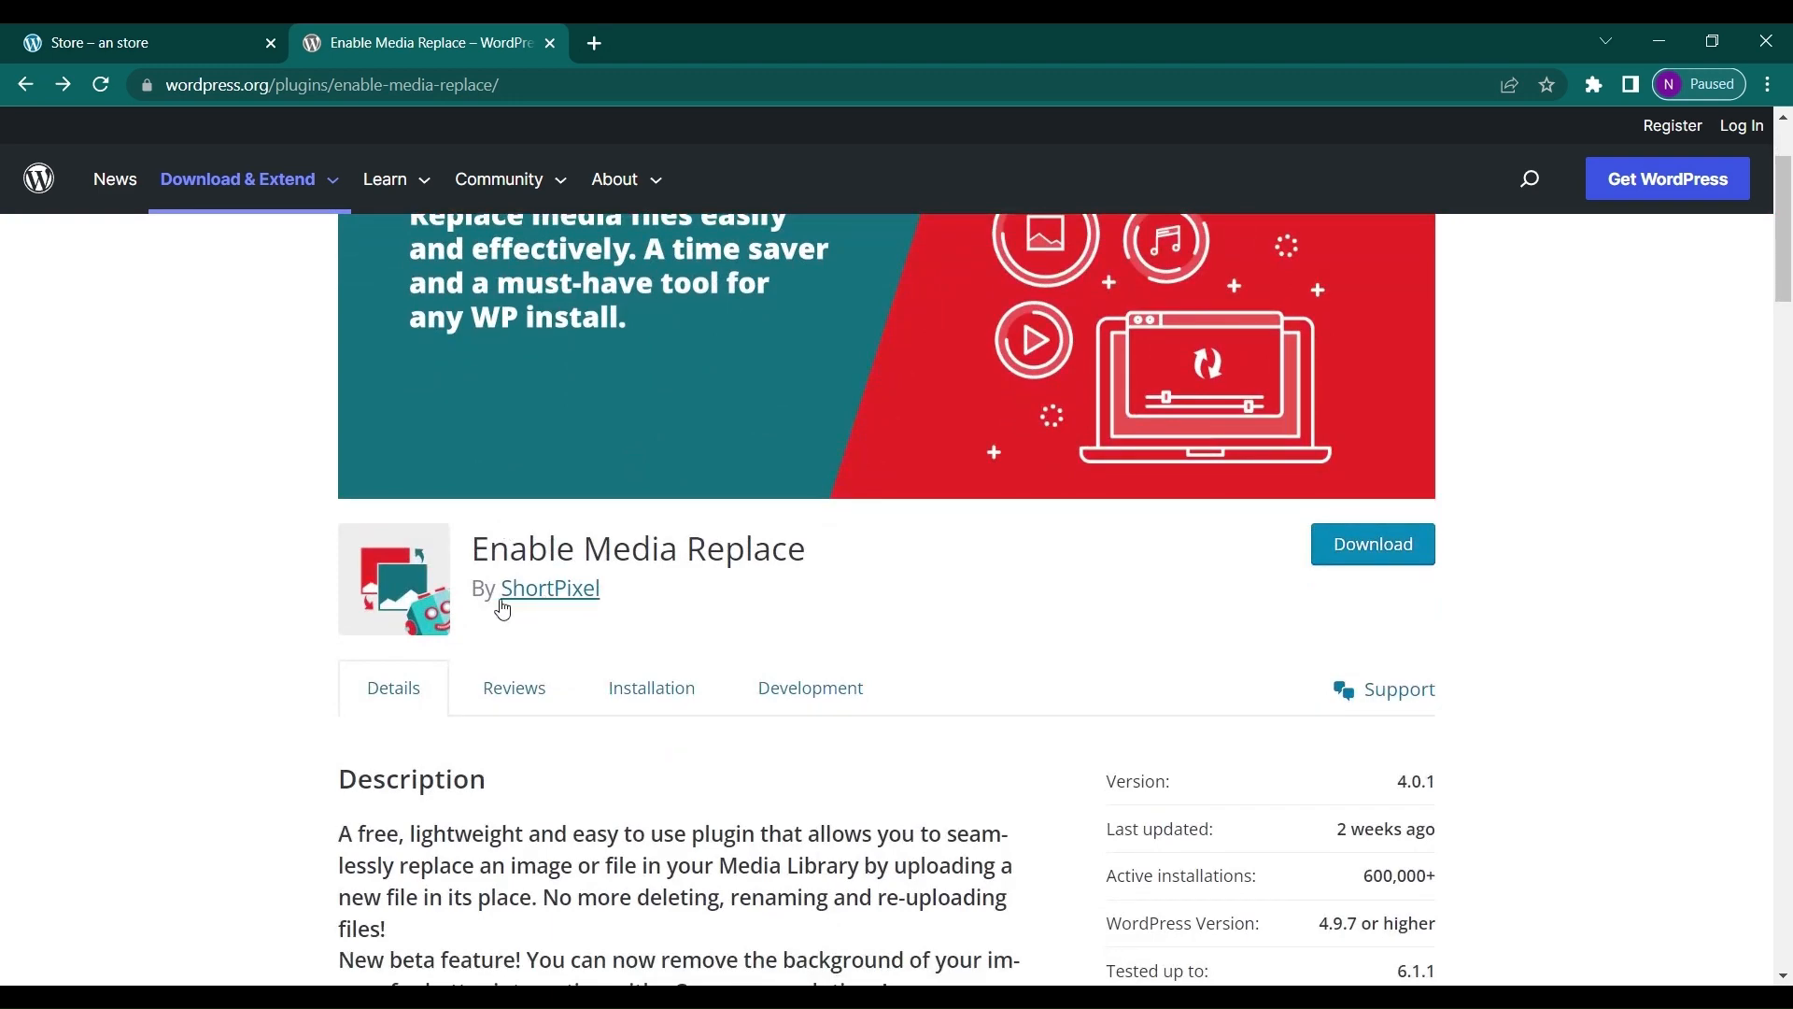
scroll(628, 611, "down", 3)
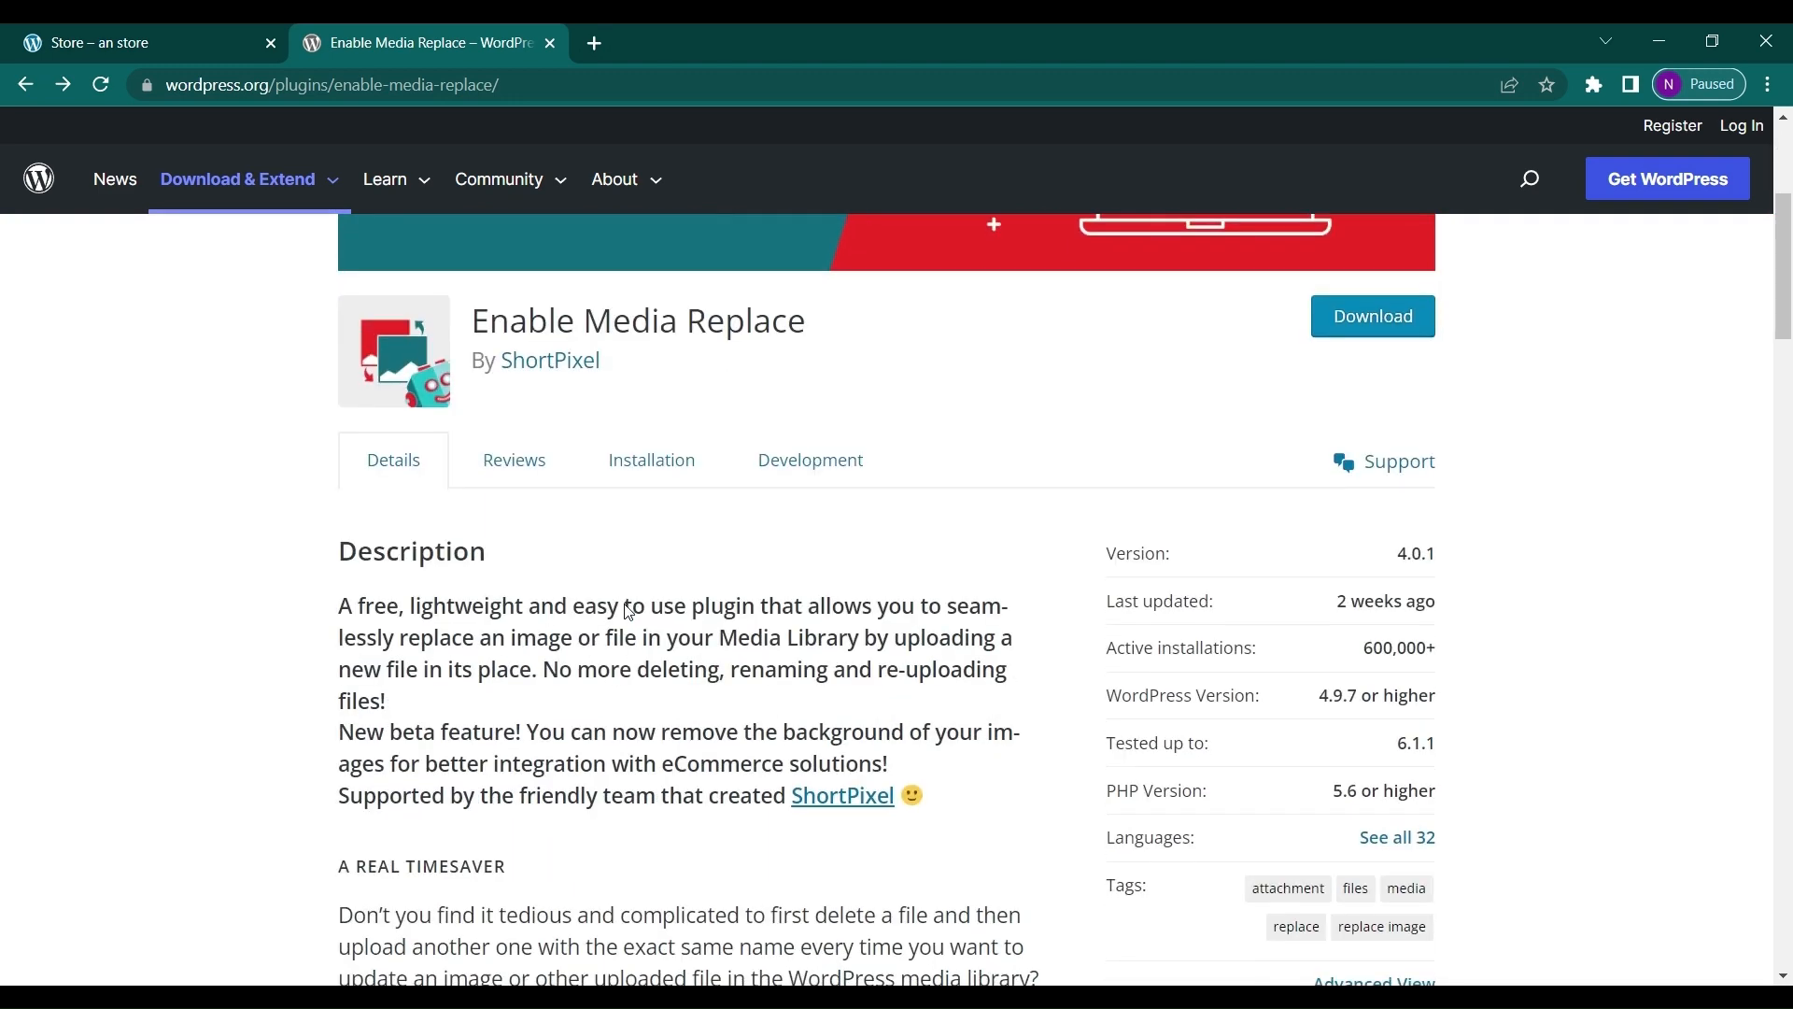
scroll(628, 608, "up", 1)
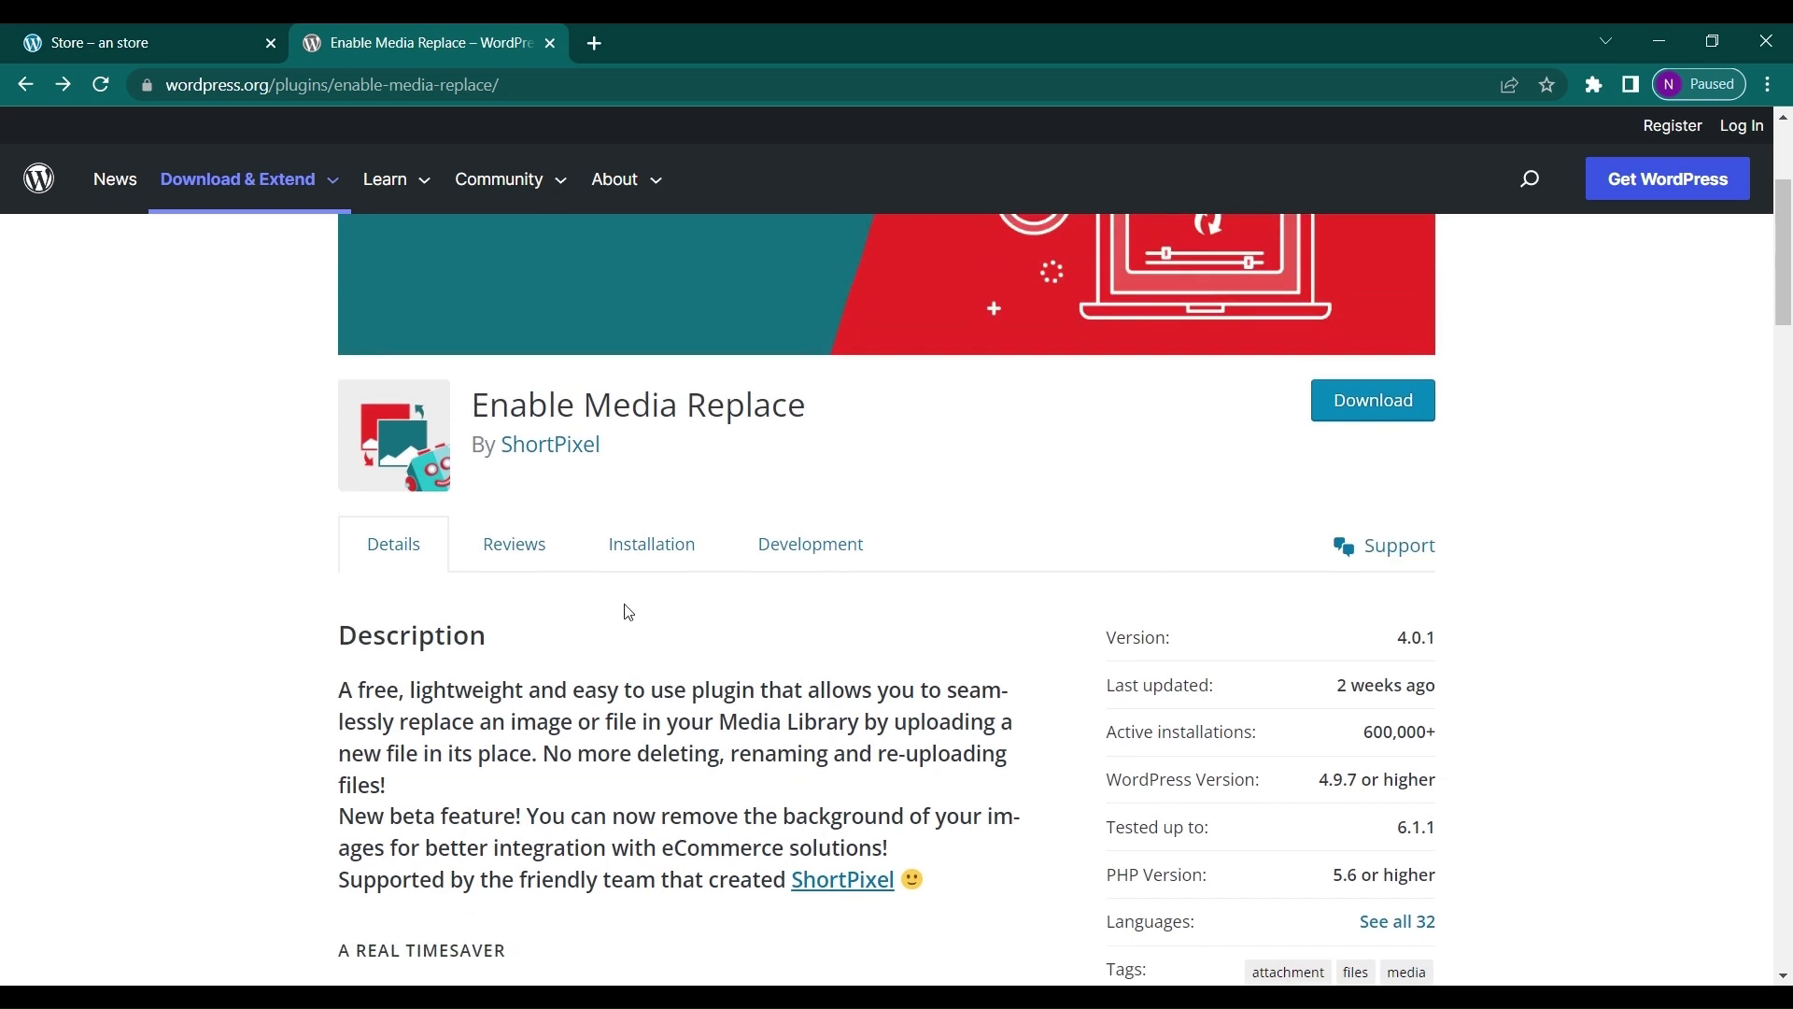
scroll(628, 612, "up", 3)
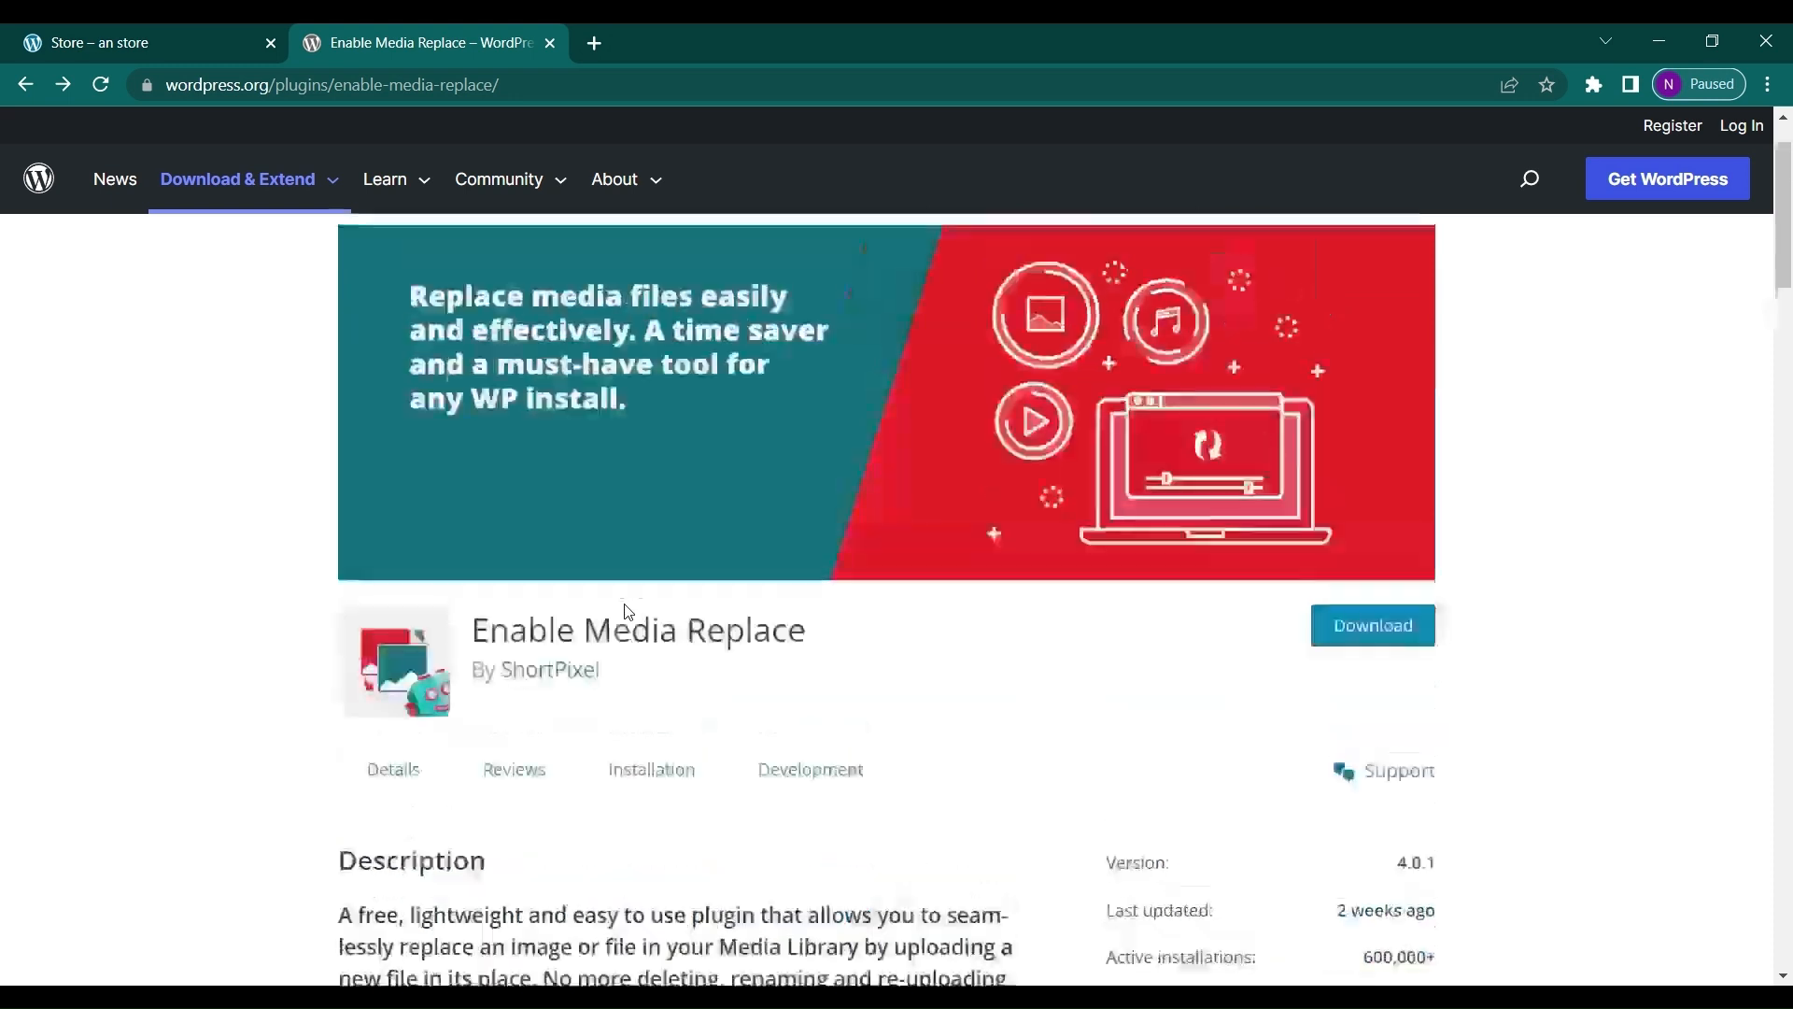
- Switch to the store's WordPress dashboard and open the page for adding new plugins
left_click(204, 26)
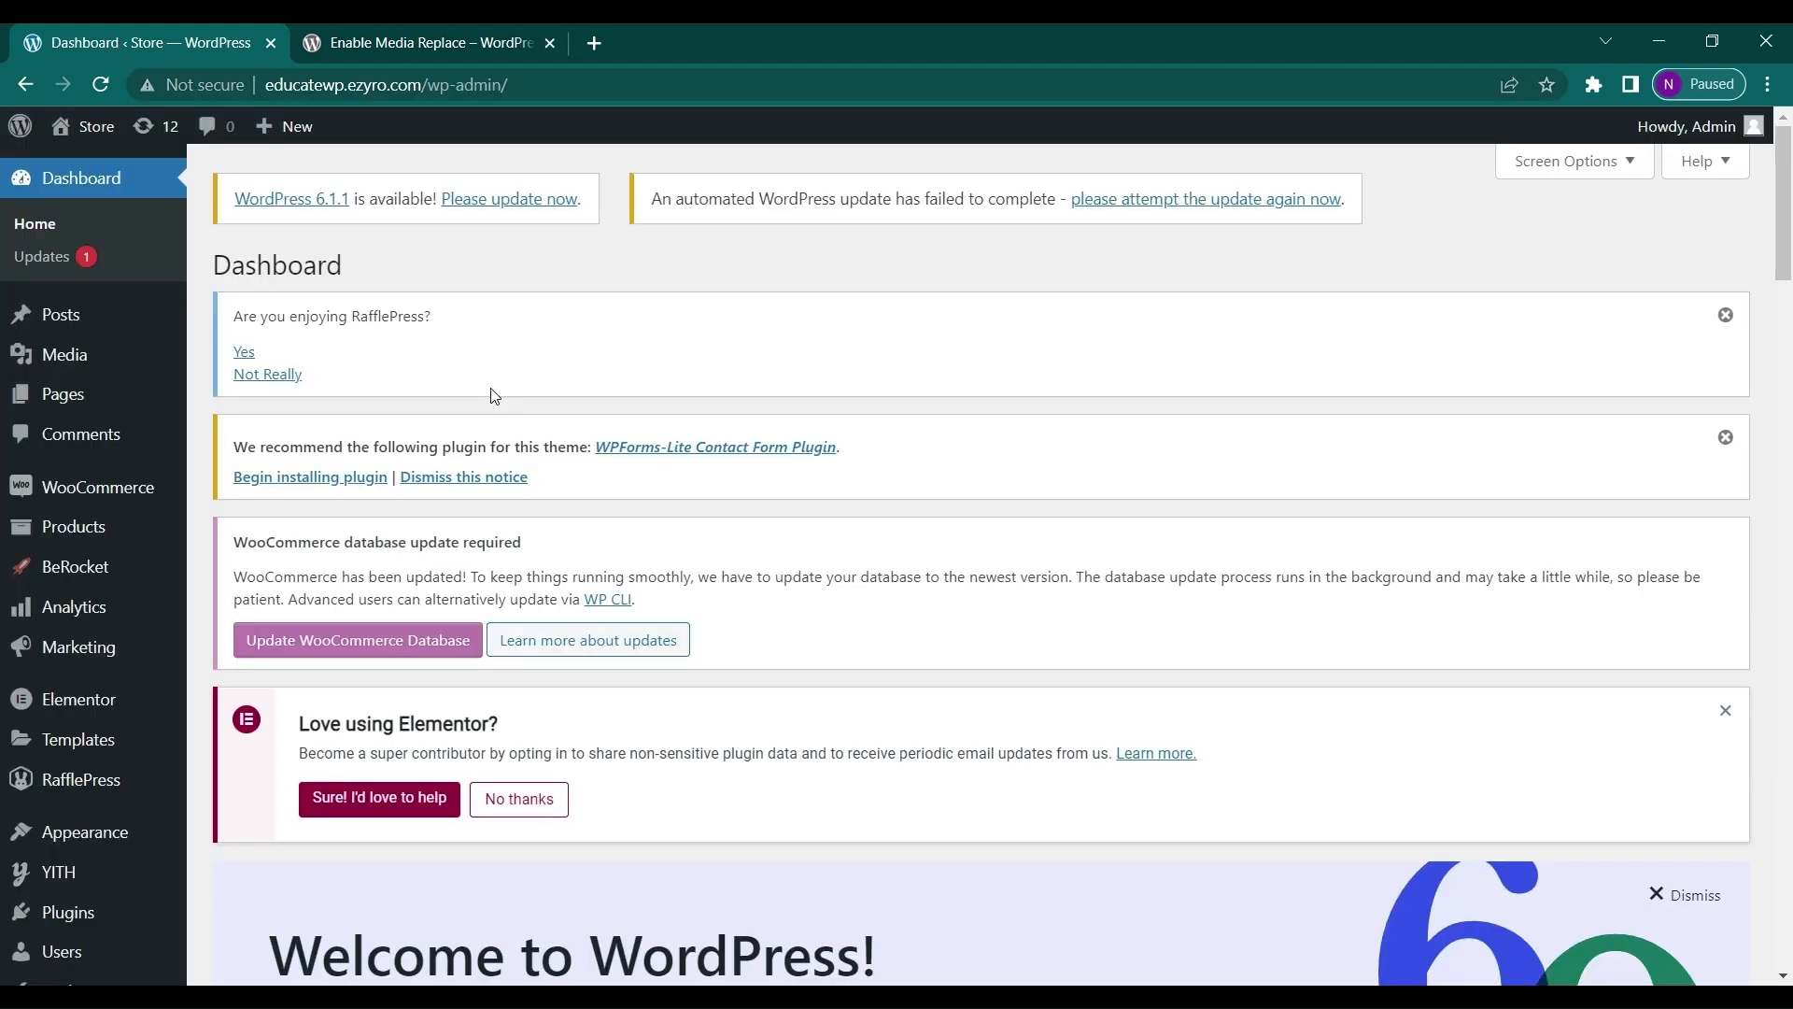
scroll(168, 507, "down", 1)
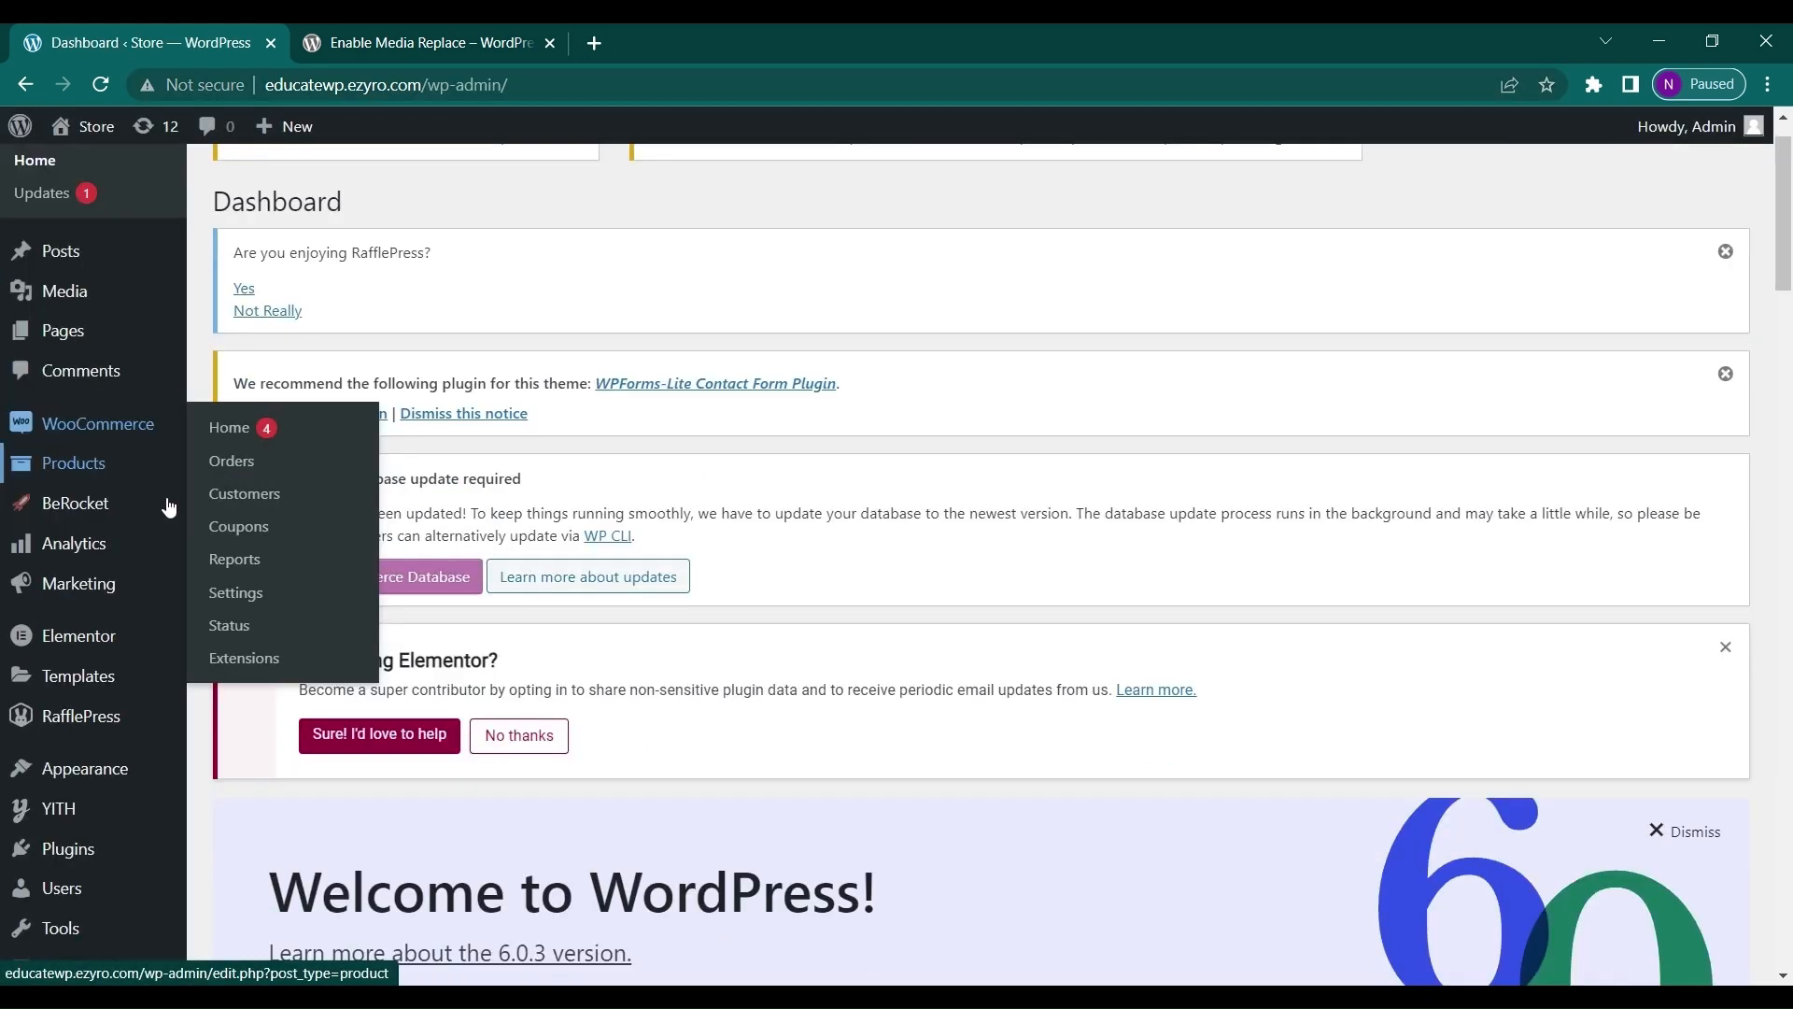
scroll(168, 507, "down", 2)
mouse_move(81, 738)
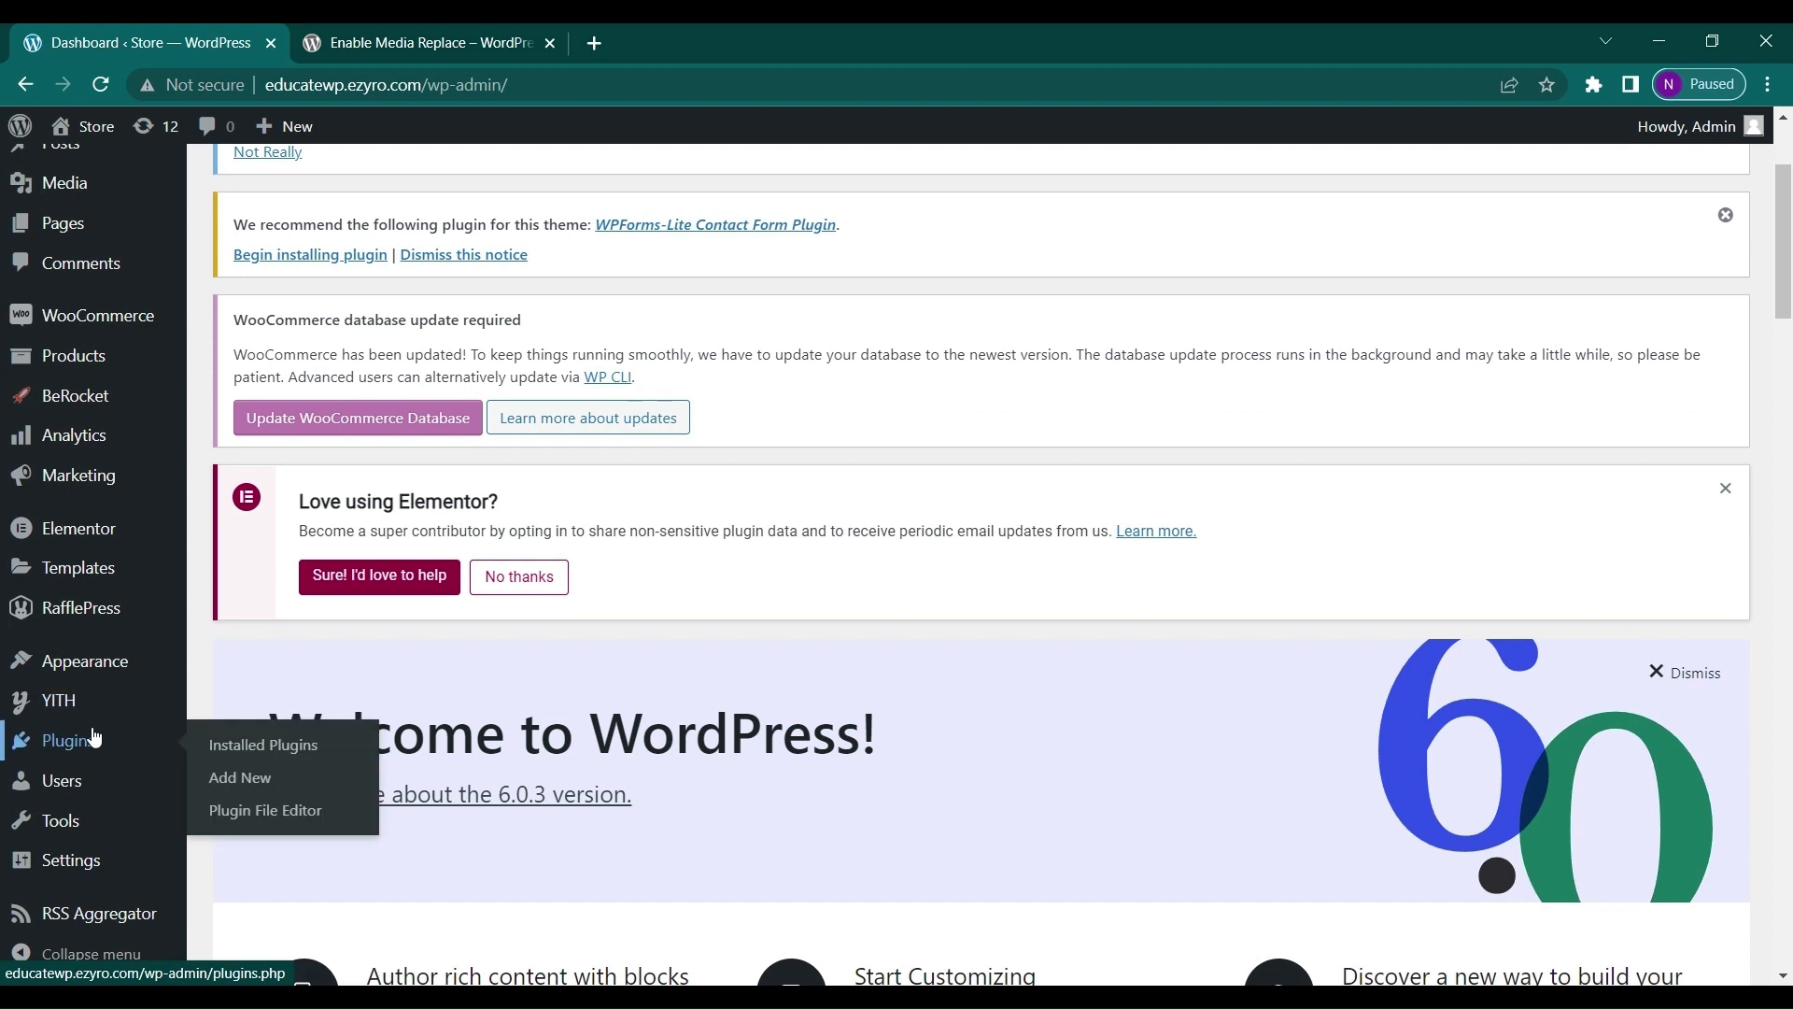
left_click(240, 779)
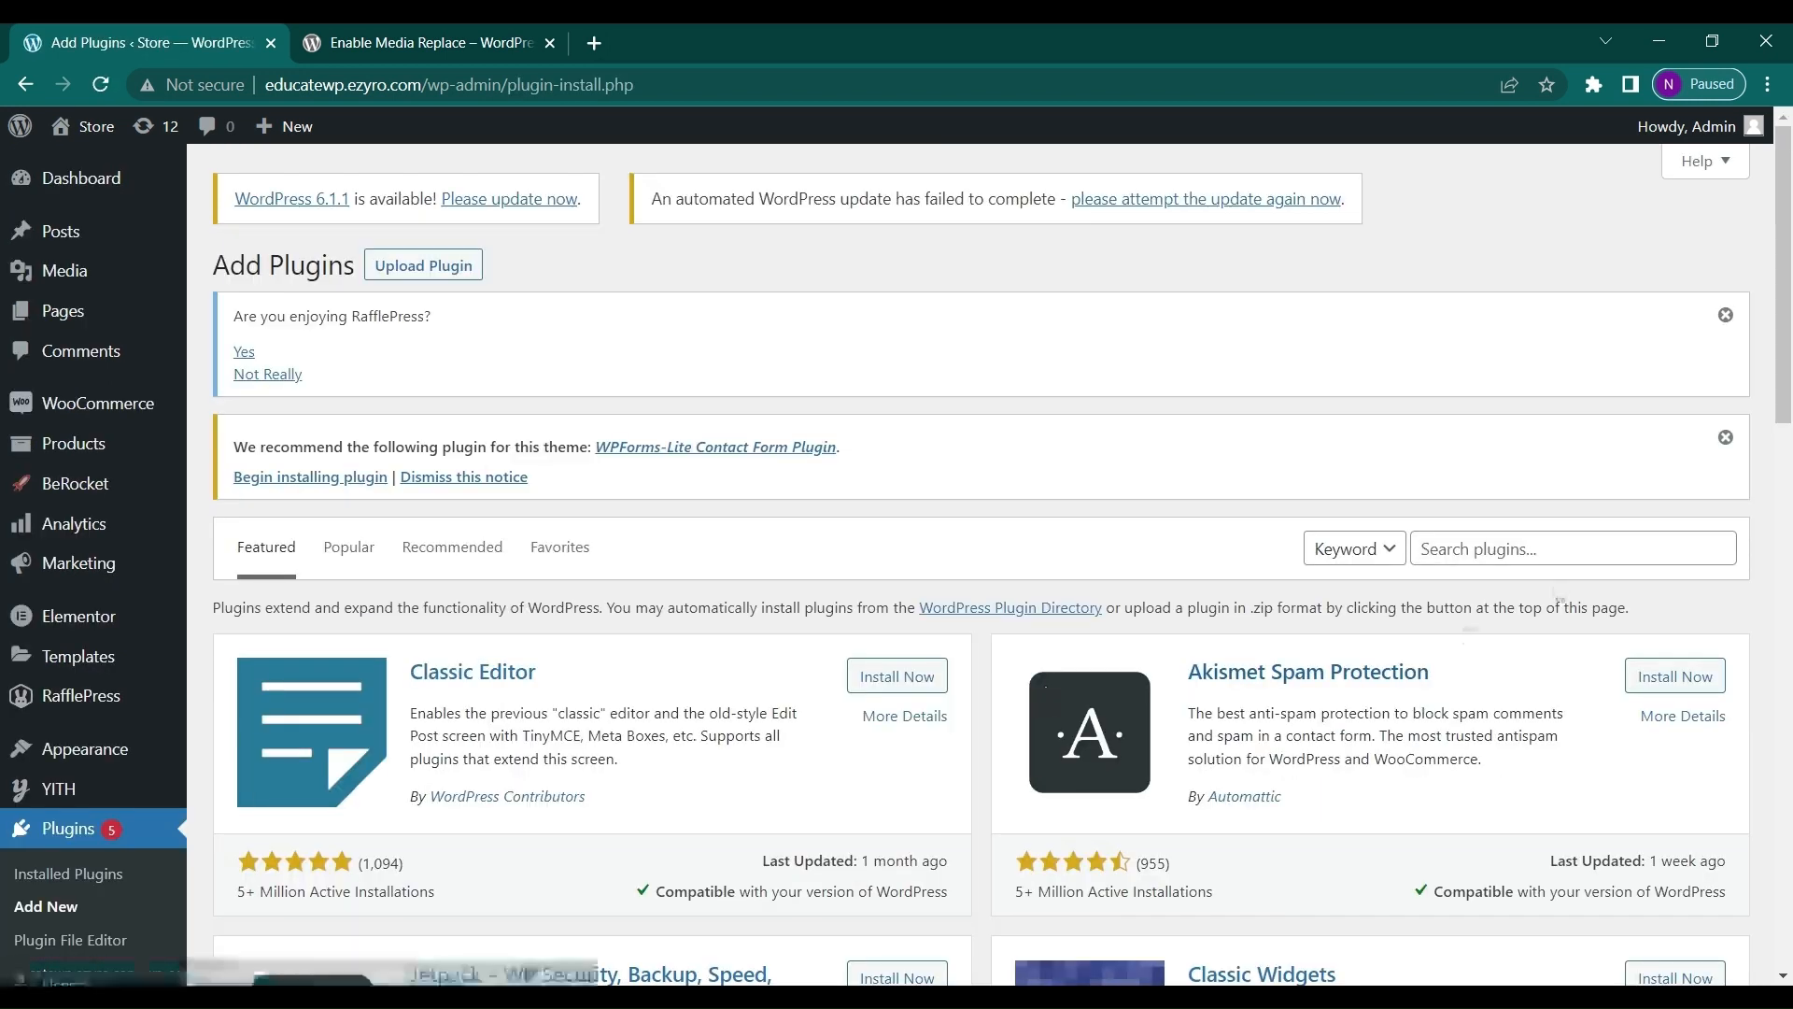
- Search the plugin directory for "enable media"
left_click(1552, 549)
type("enable")
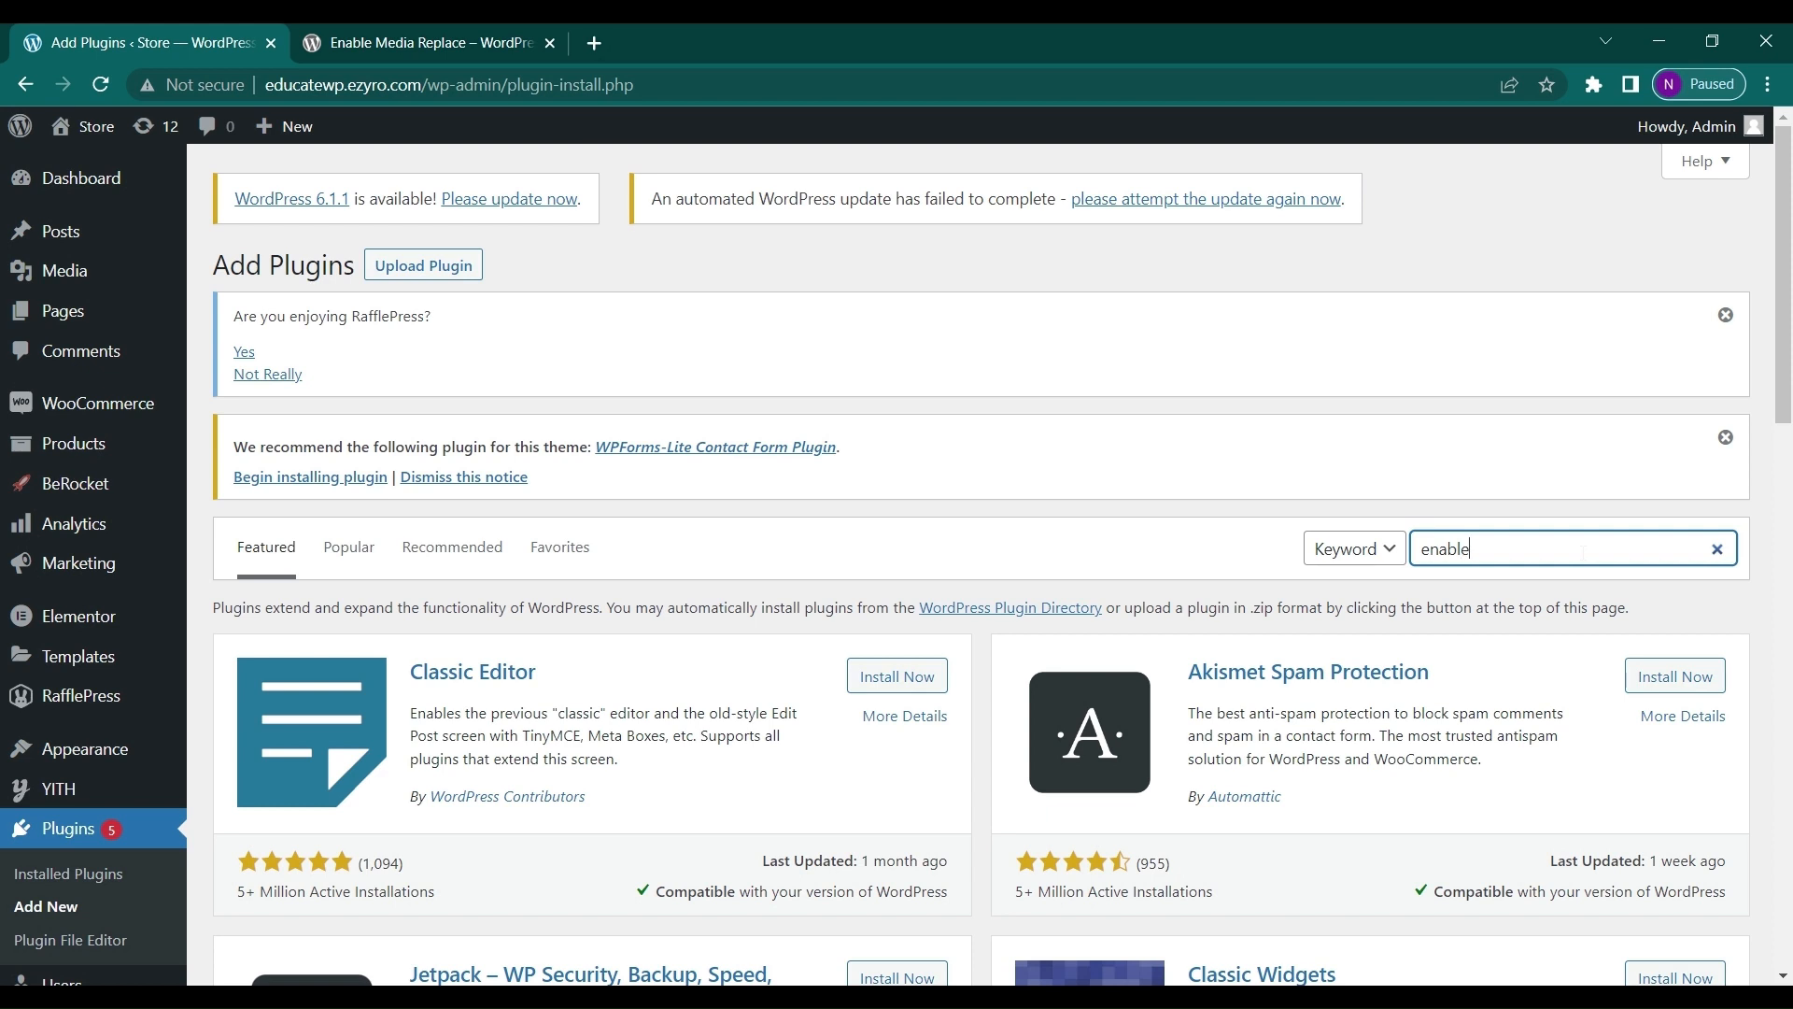
type(" media")
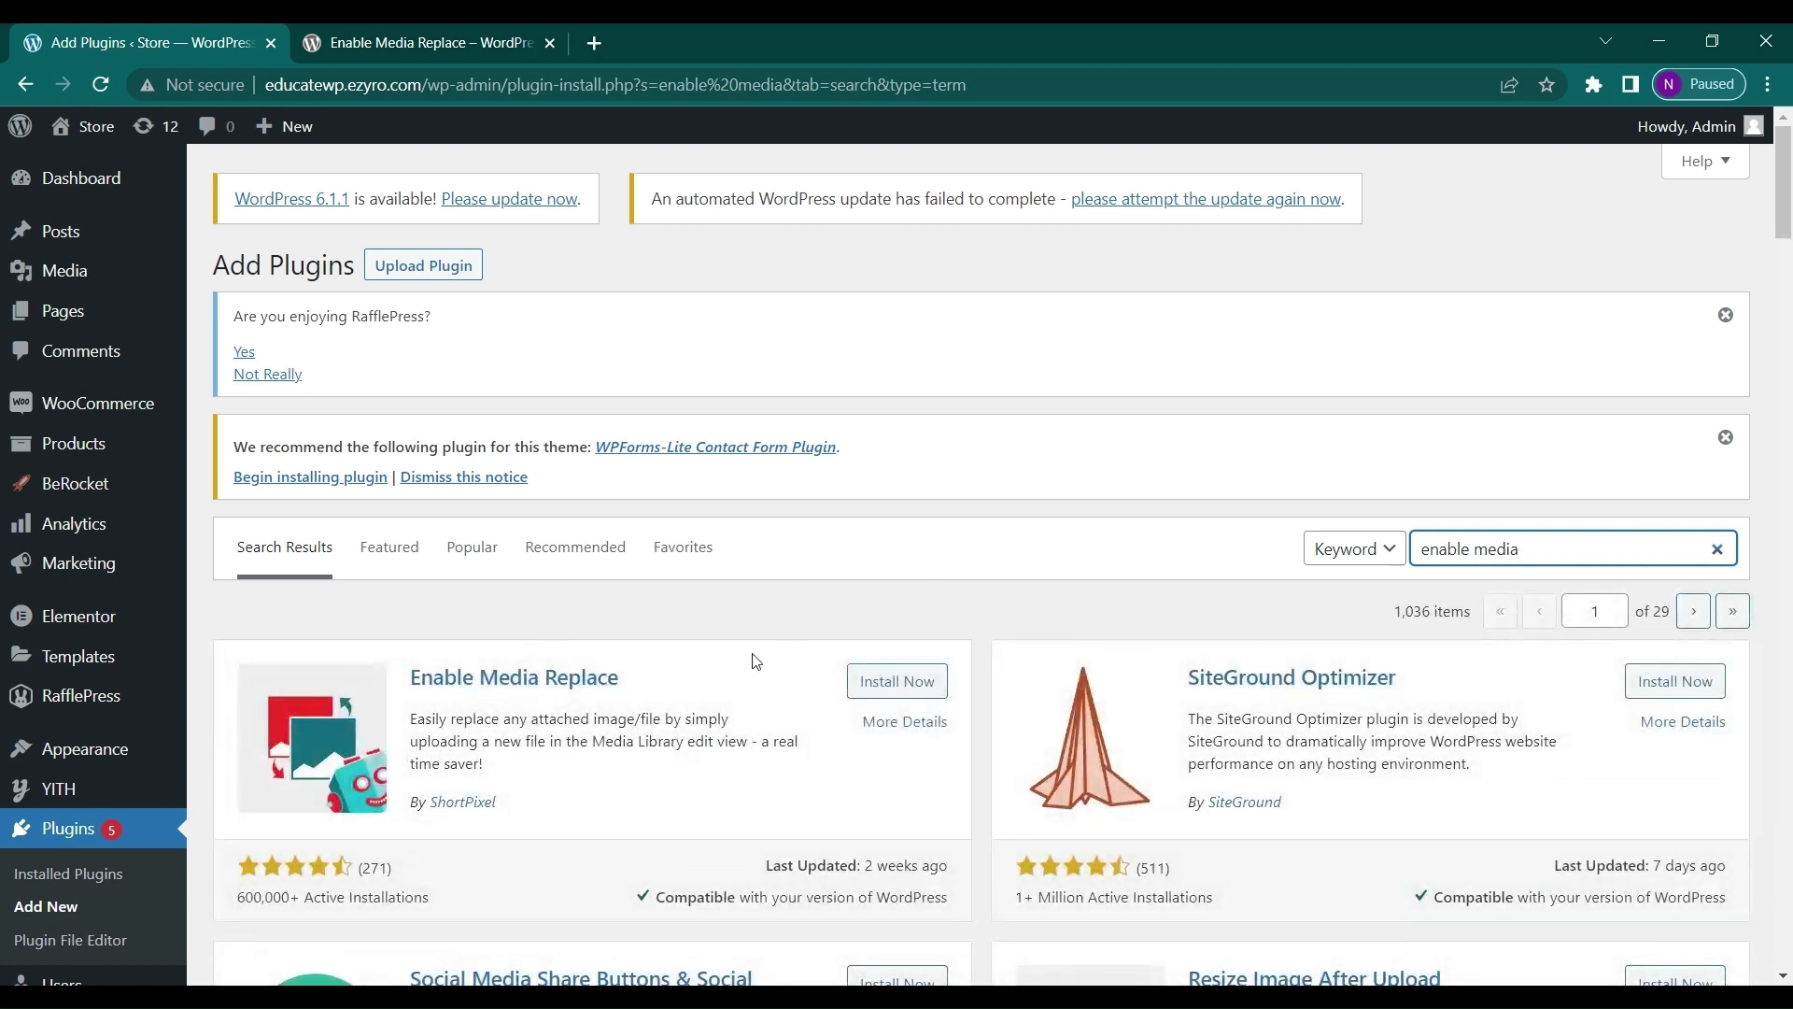
- Install and activate the Enable Media Replace plugin by ShortPixel
left_click(890, 693)
scroll(892, 700, "down", 1)
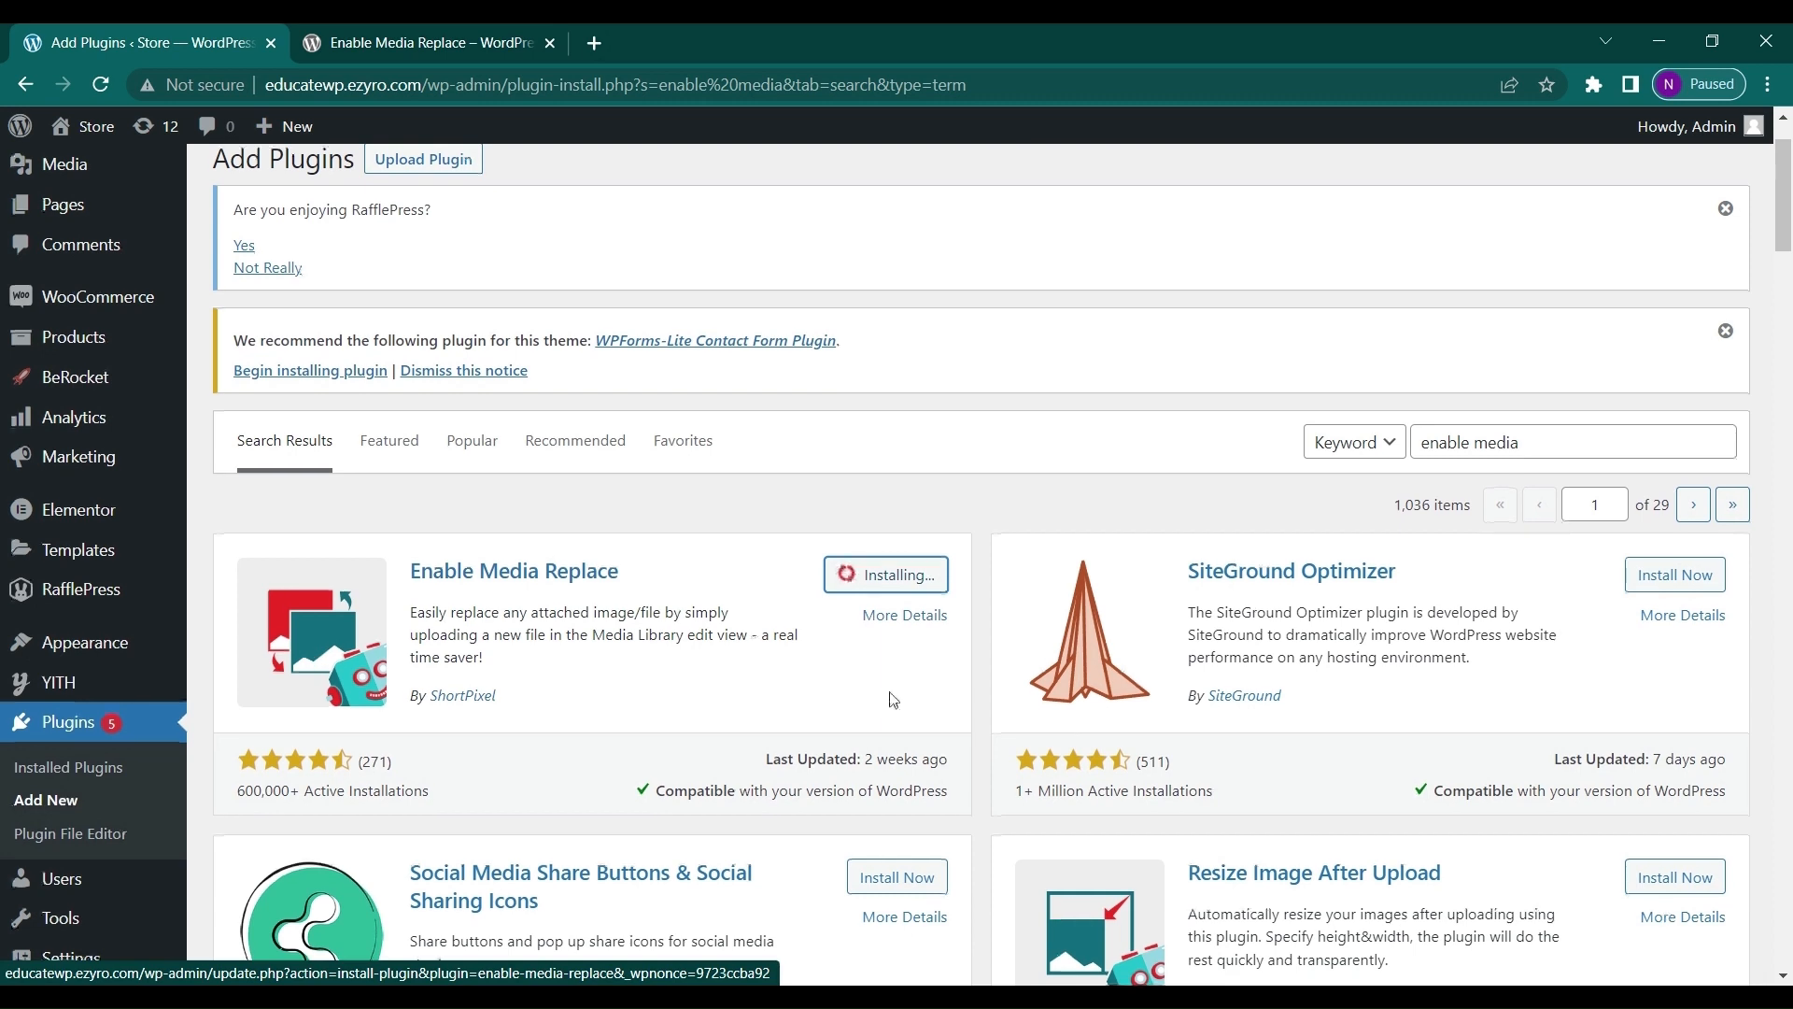
left_click(901, 595)
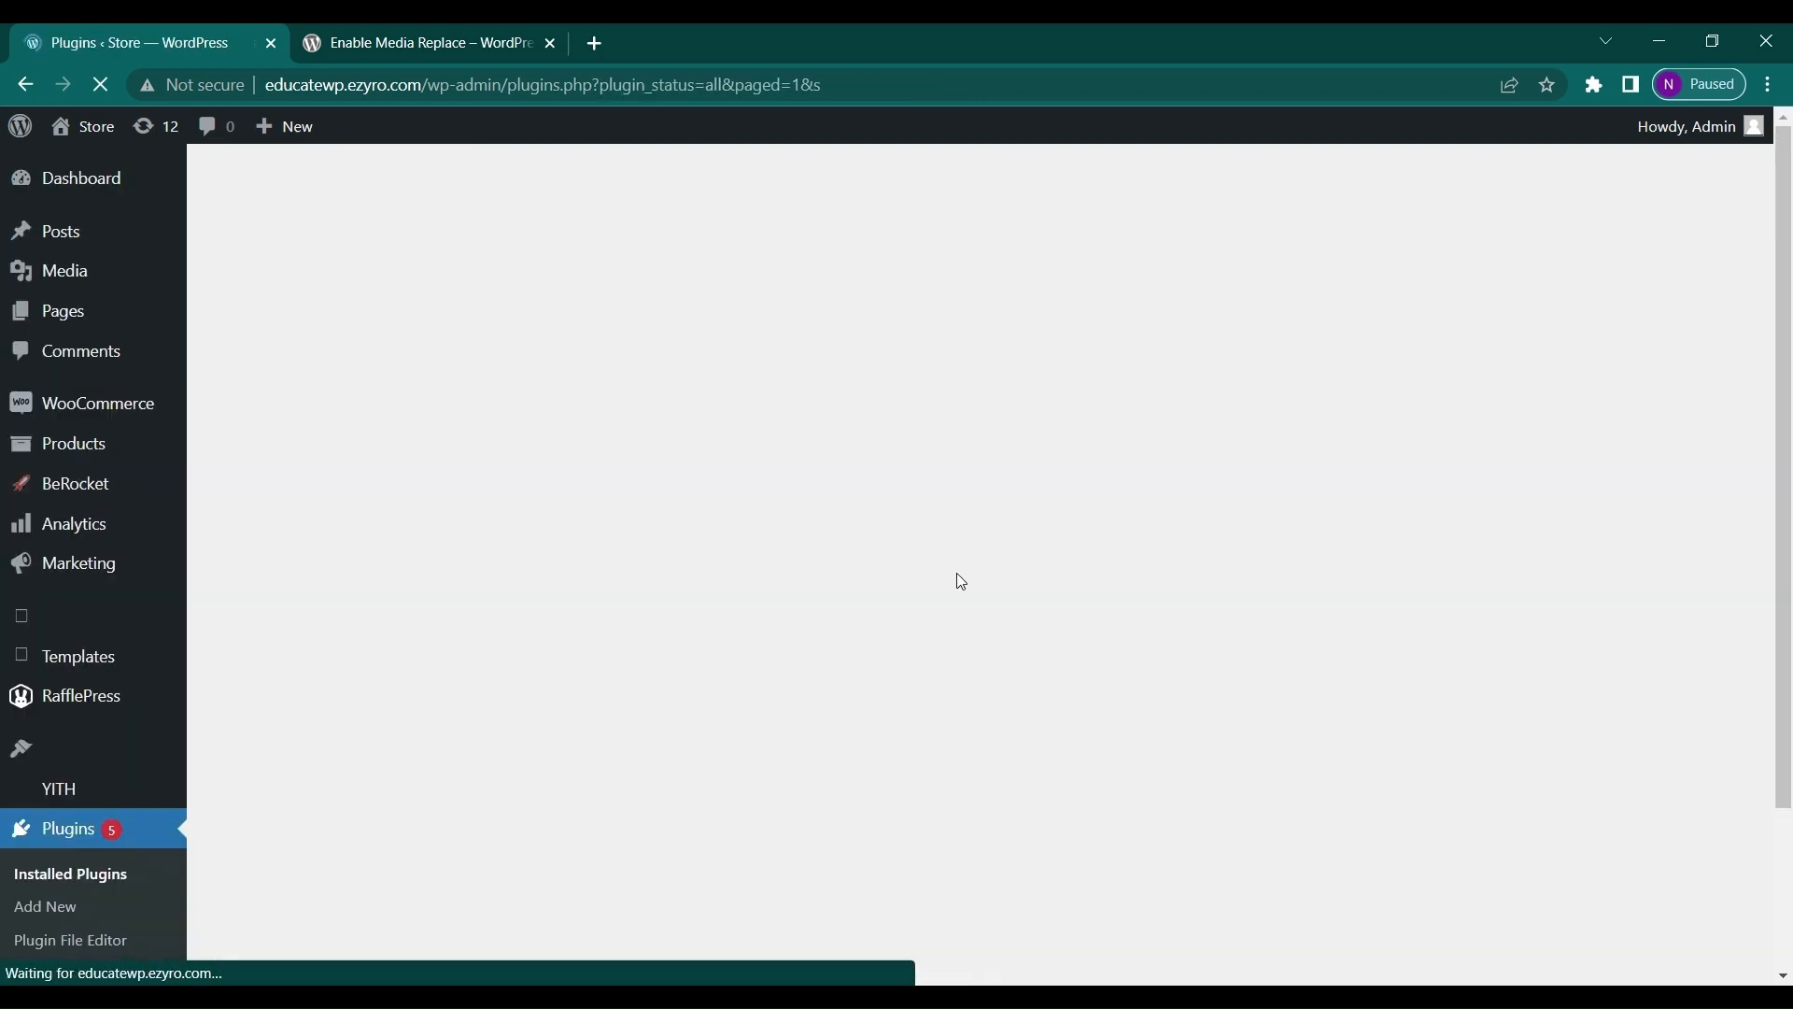
- Look through the installed plugins list for the Enable Media Replace entry
scroll(696, 644, "down", 5)
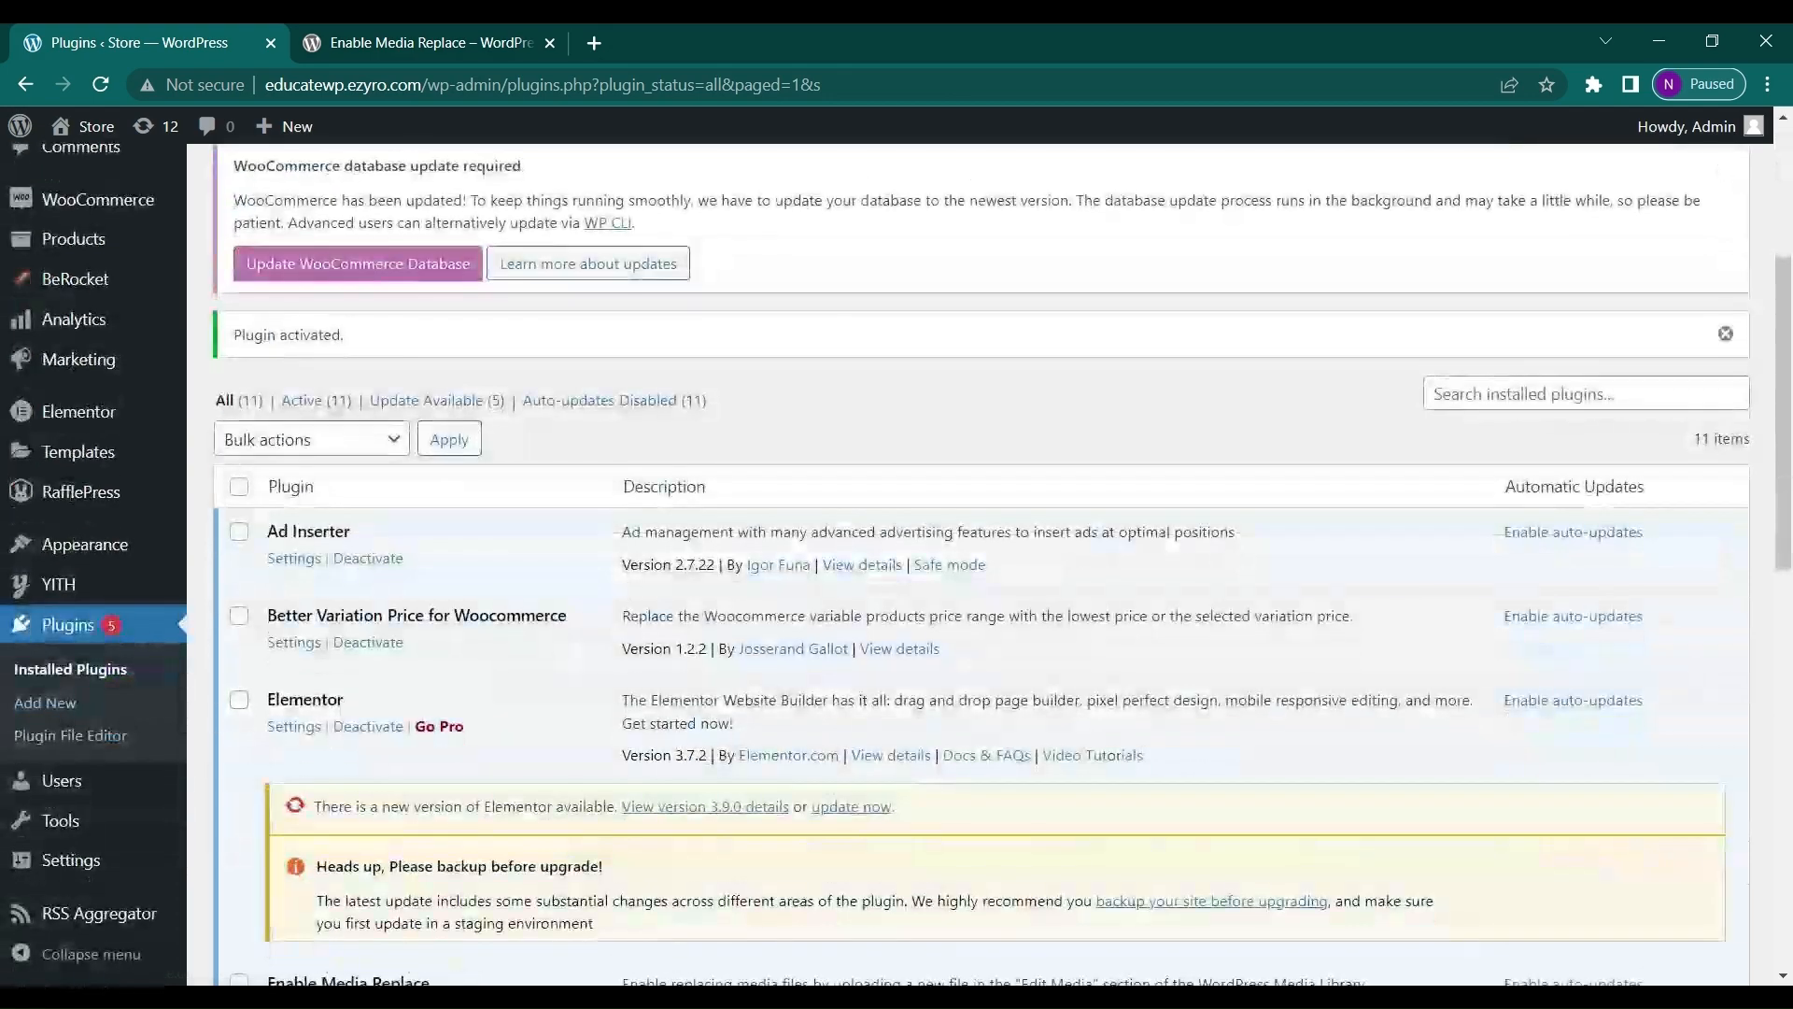
scroll(696, 645, "down", 3)
scroll(696, 645, "down", 3)
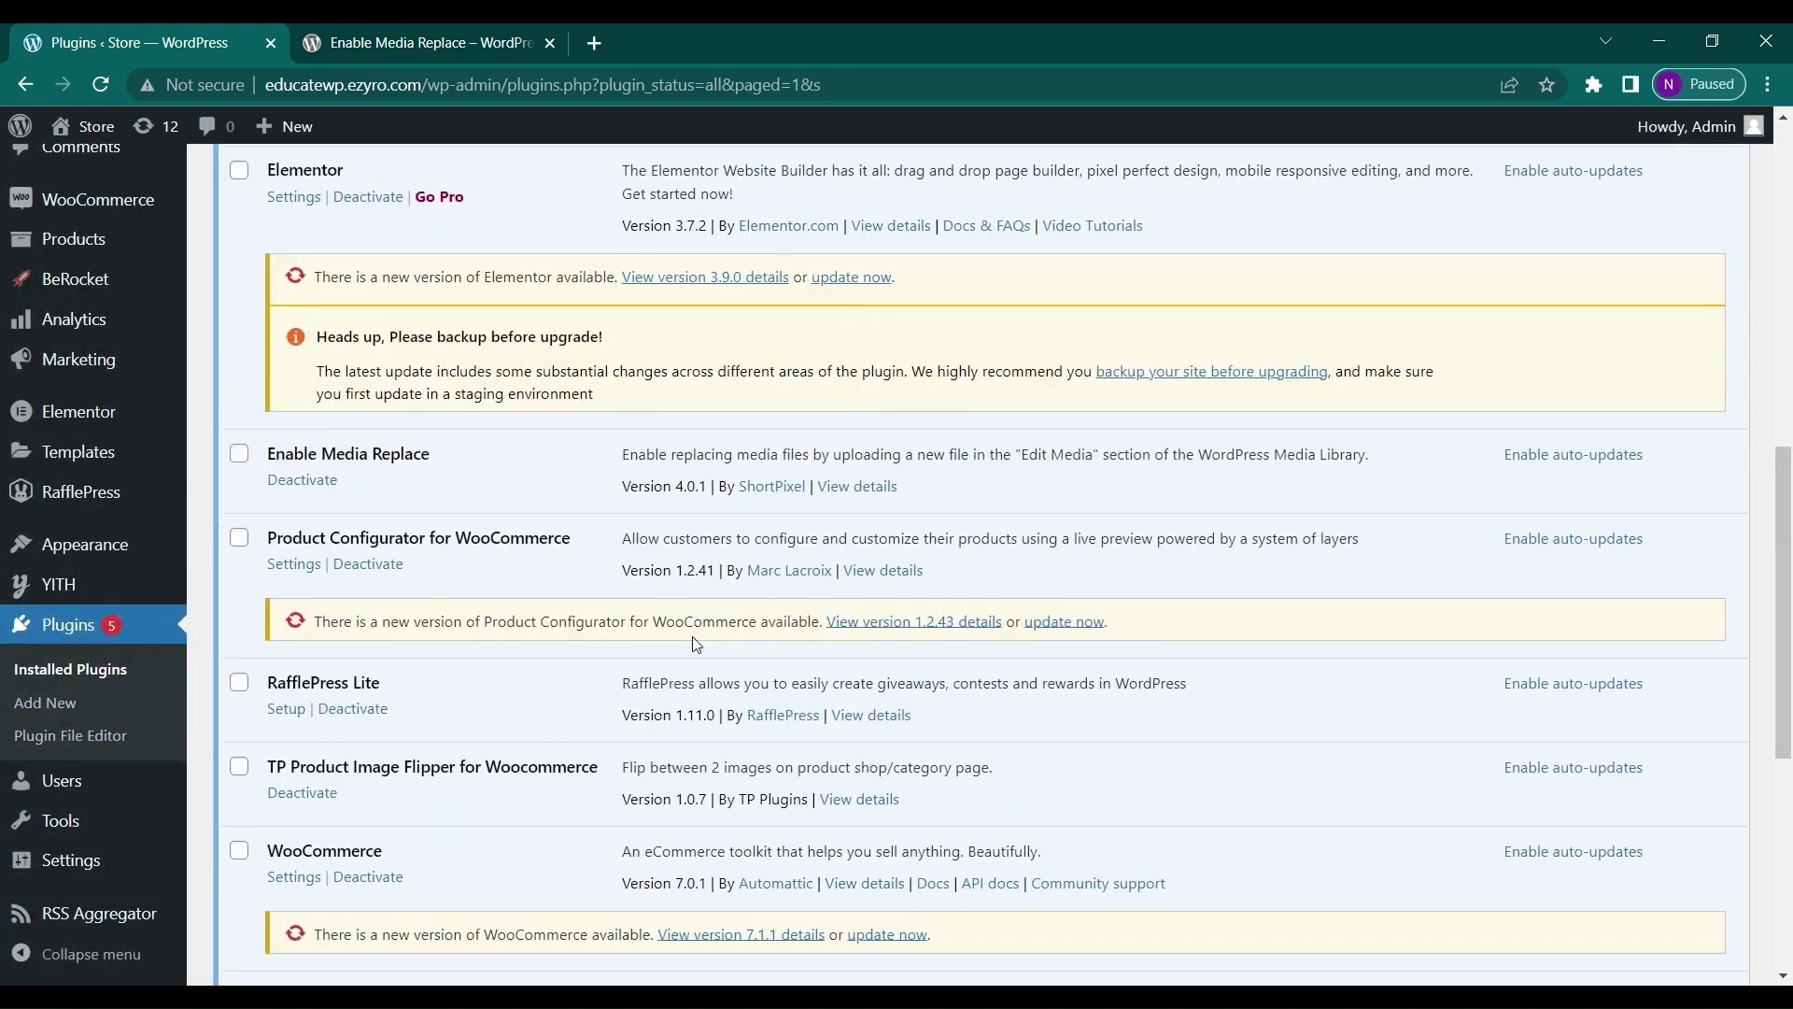
scroll(361, 713, "down", 4)
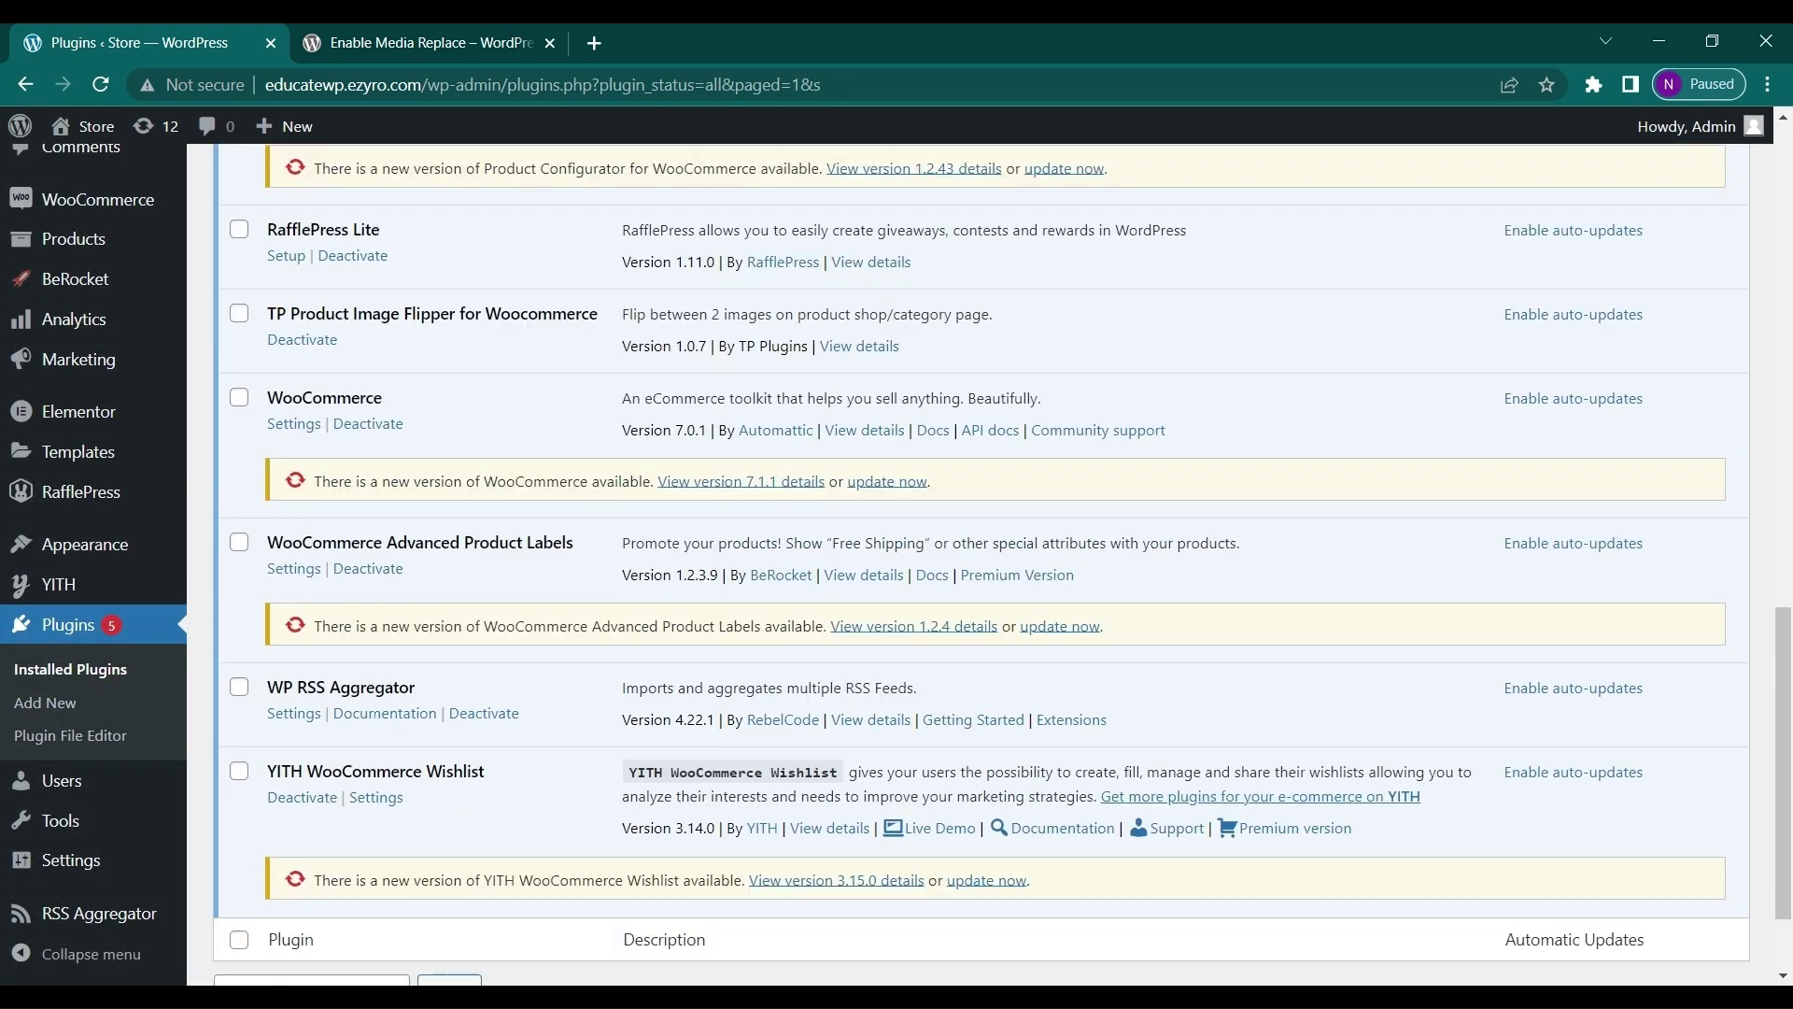
scroll(157, 452, "up", 7)
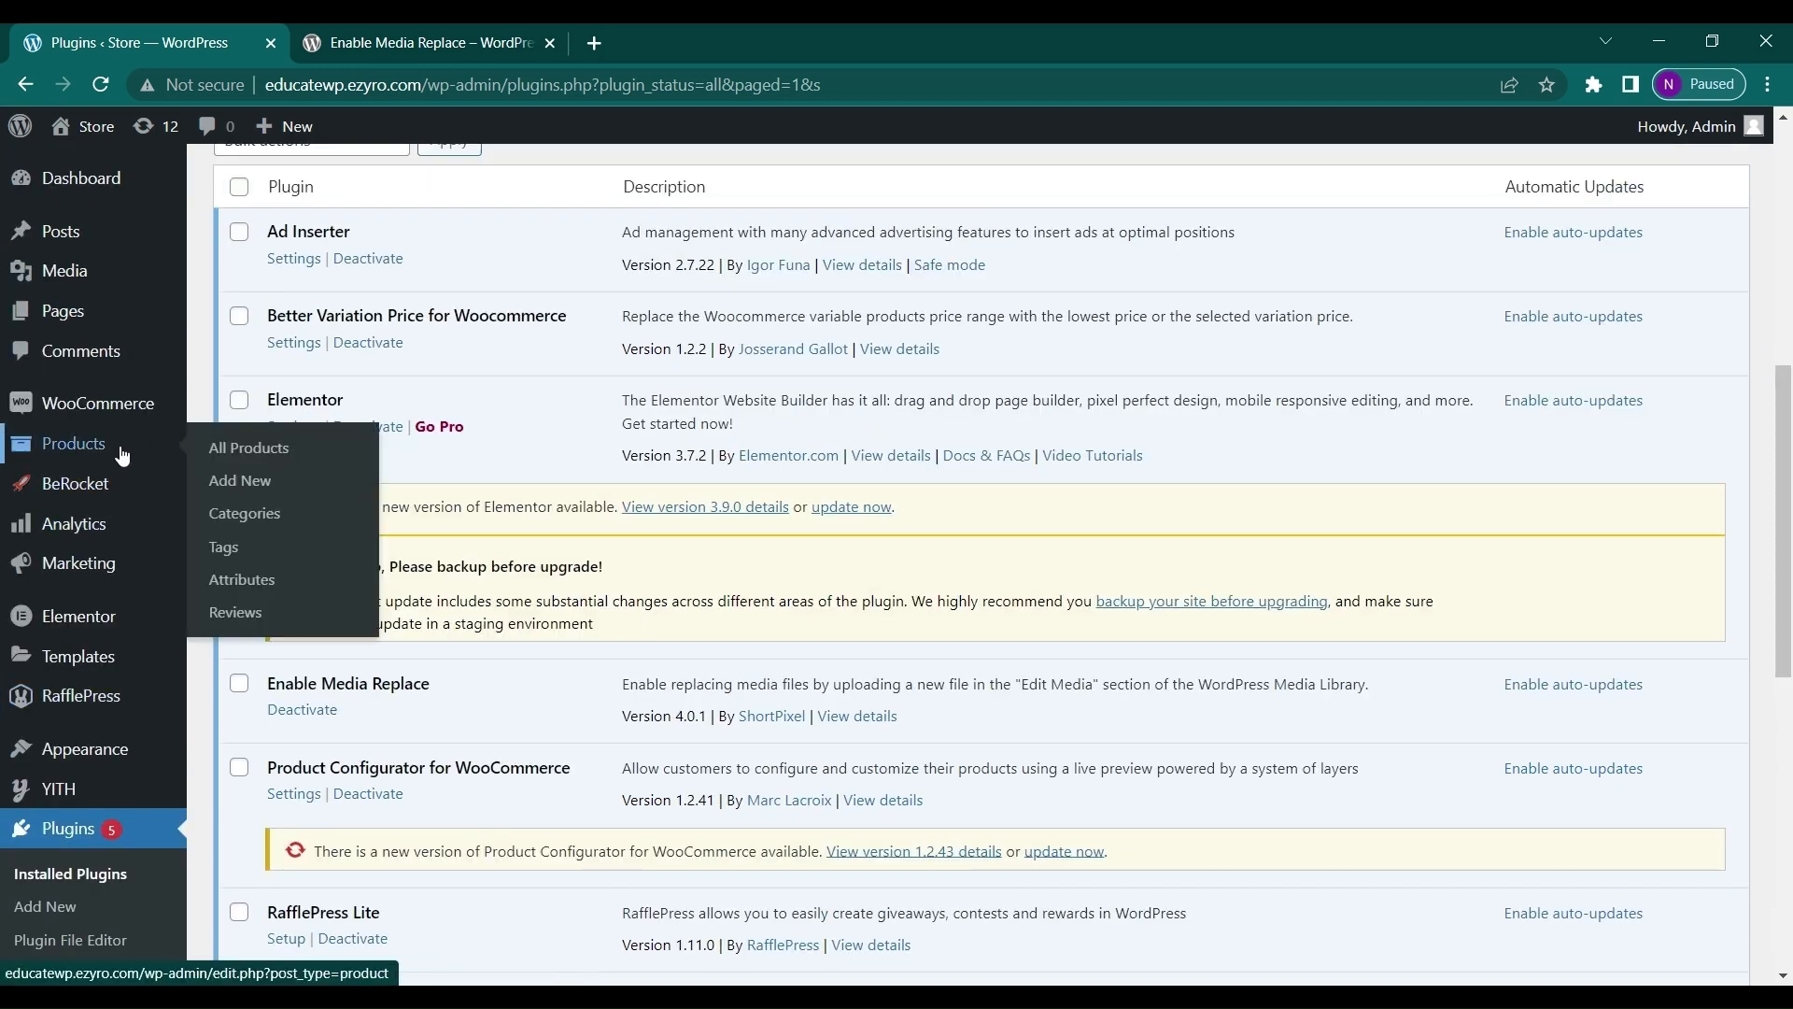
- Open the attachment details of the blue Divi Simplified crop top image in the Media Library
mouse_move(106, 424)
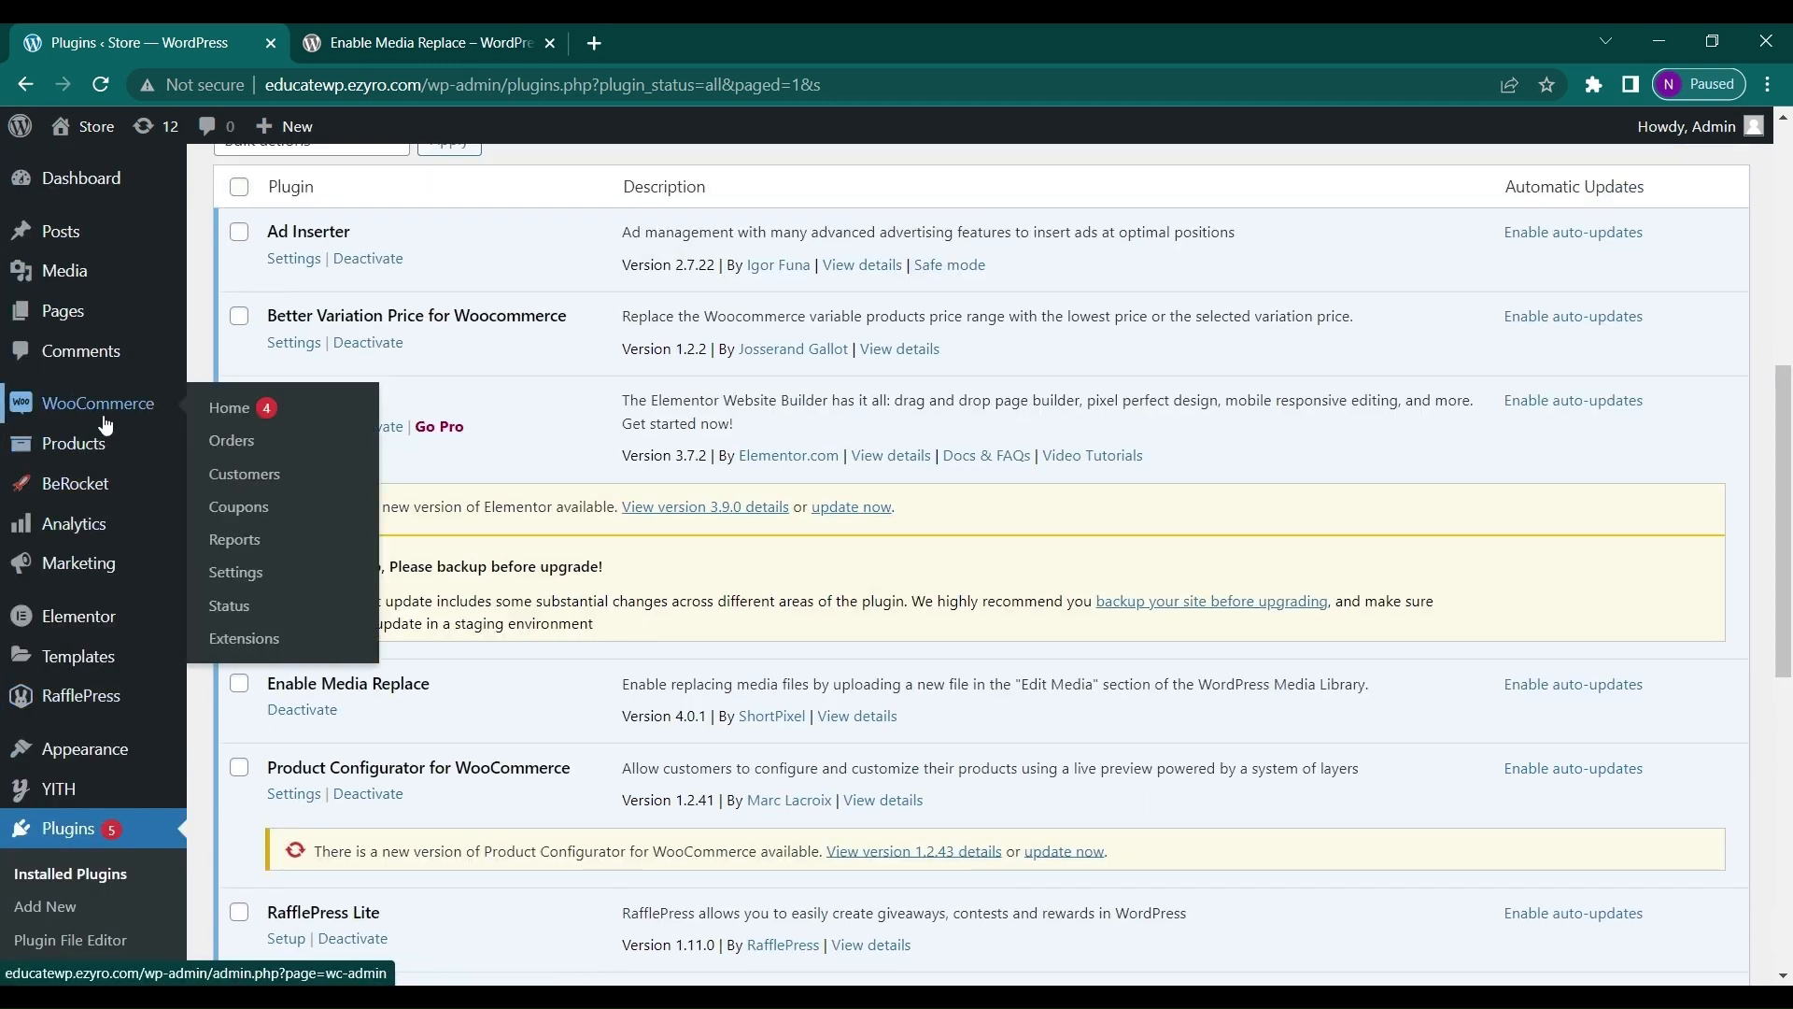
left_click(71, 273)
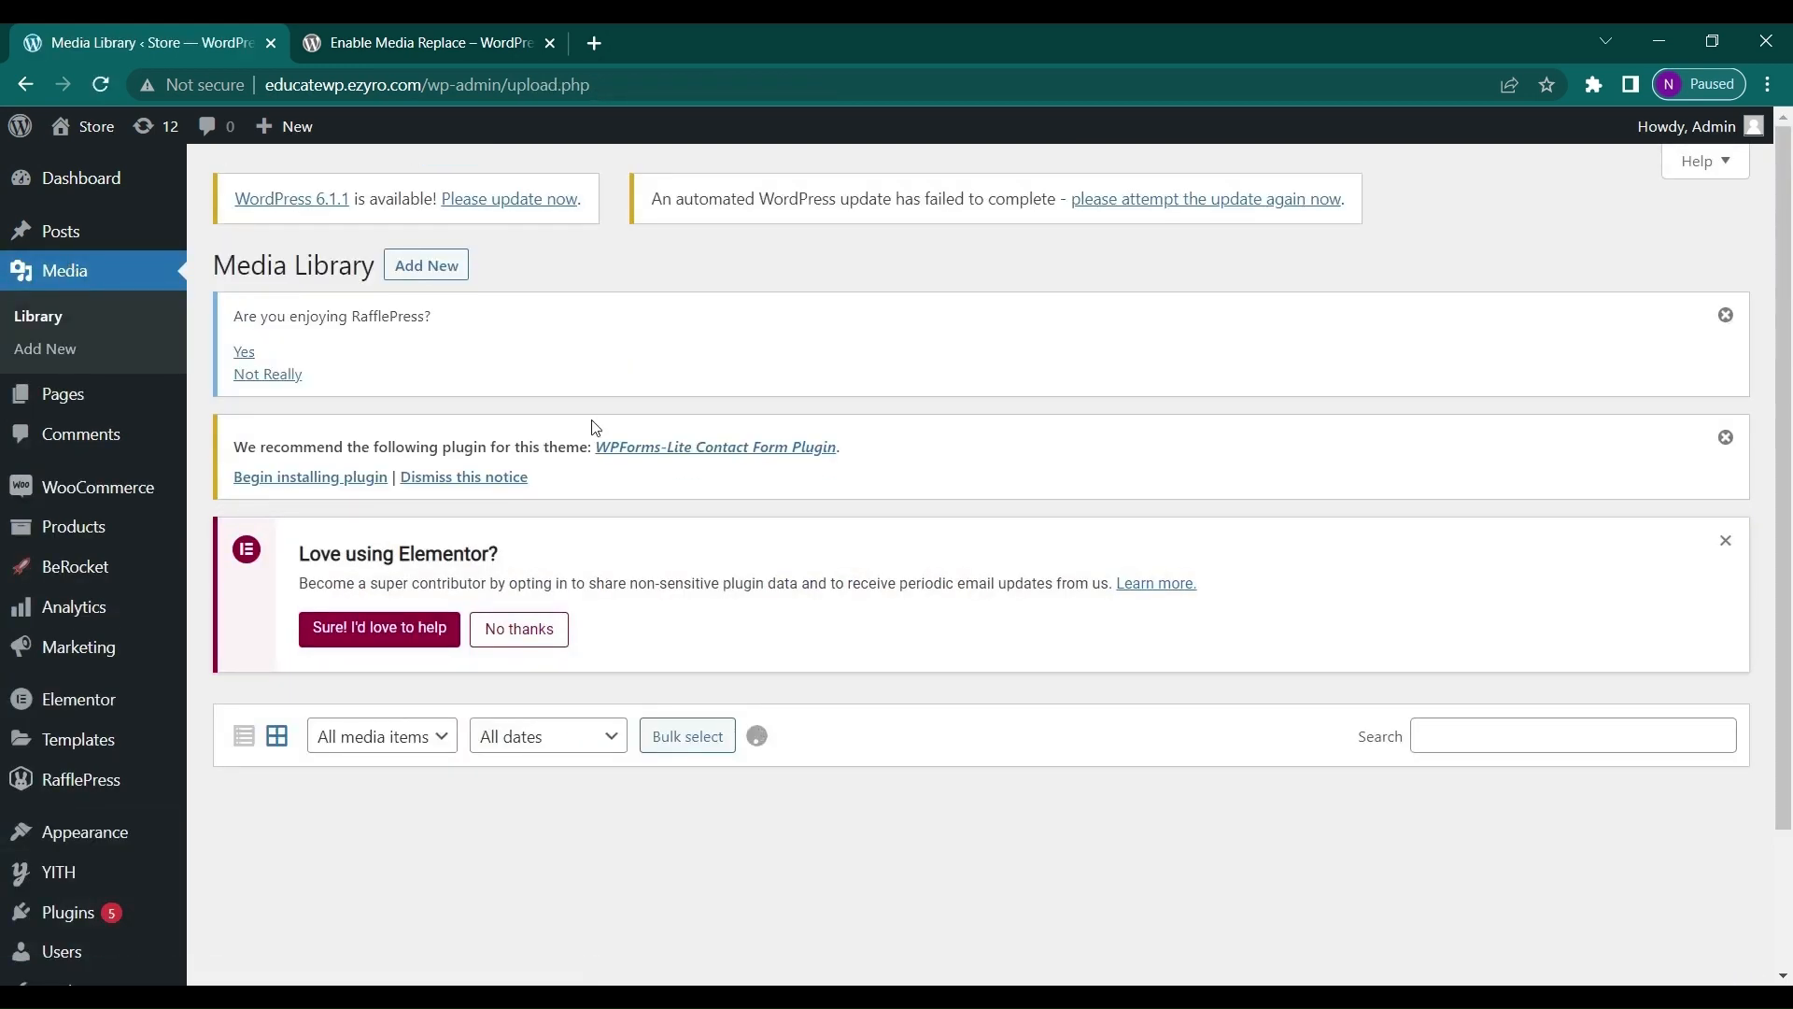
scroll(594, 426, "down", 2)
scroll(594, 421, "down", 2)
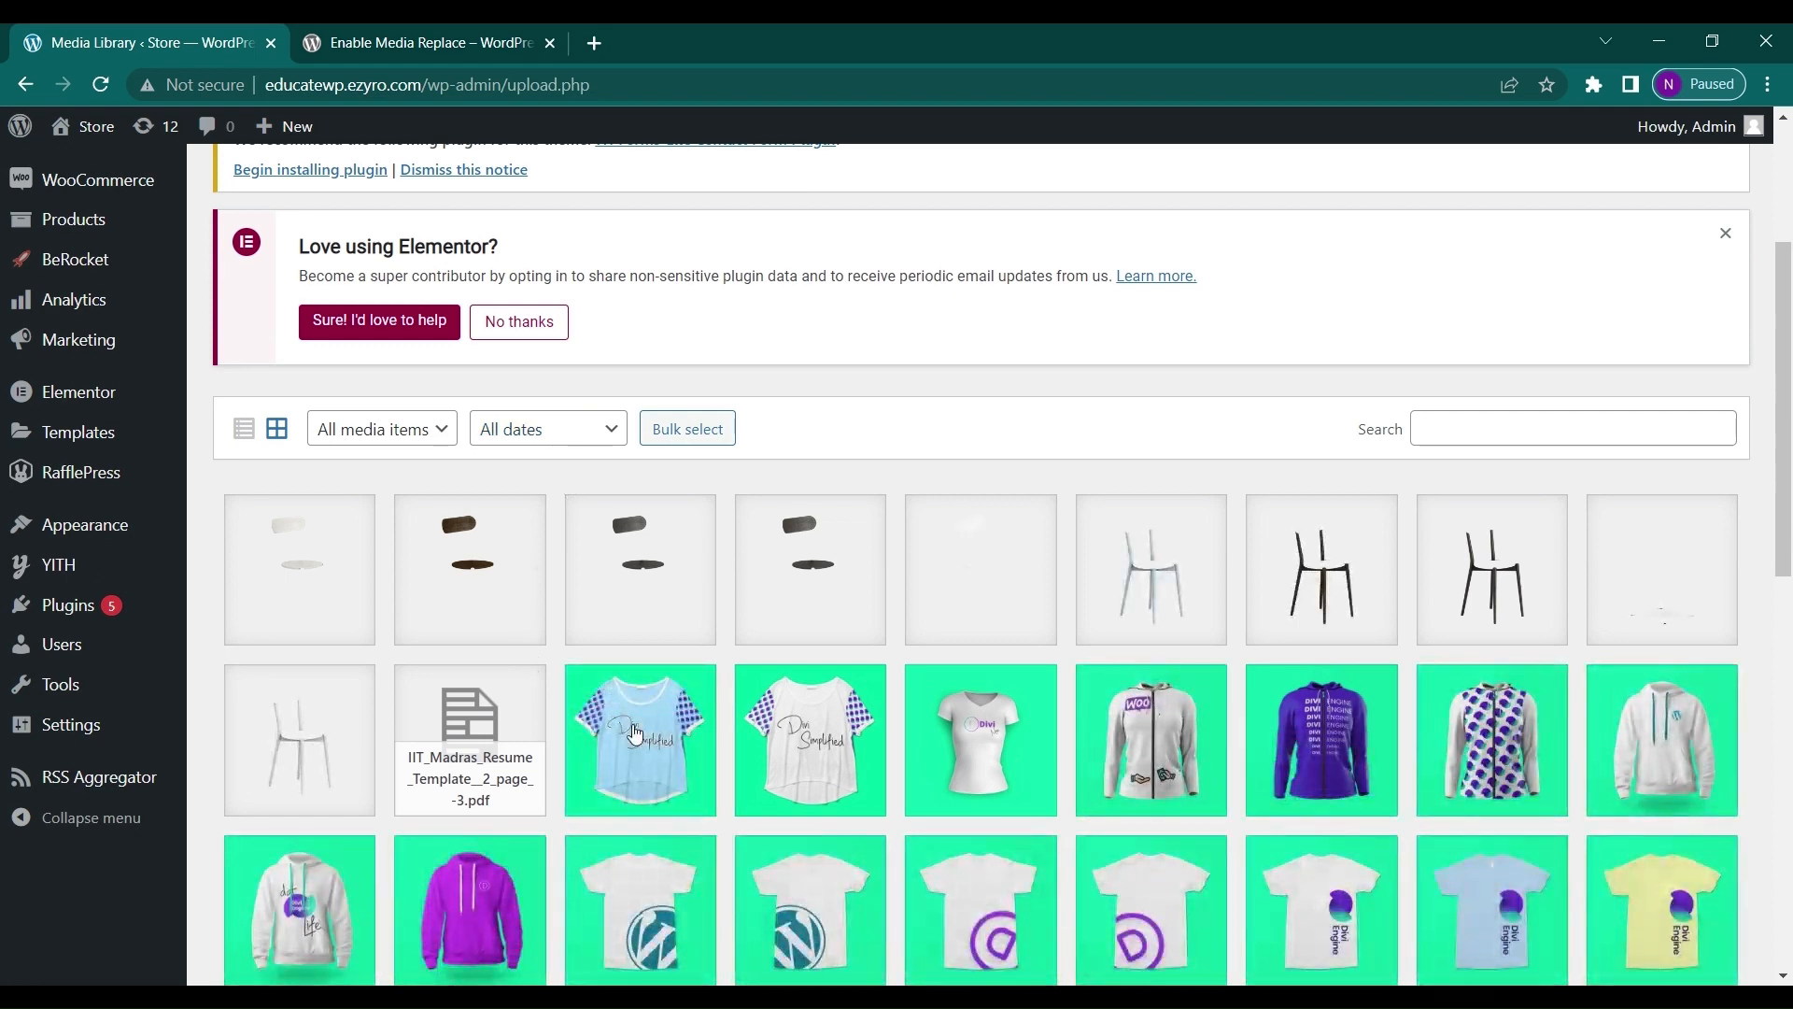
left_click(633, 730)
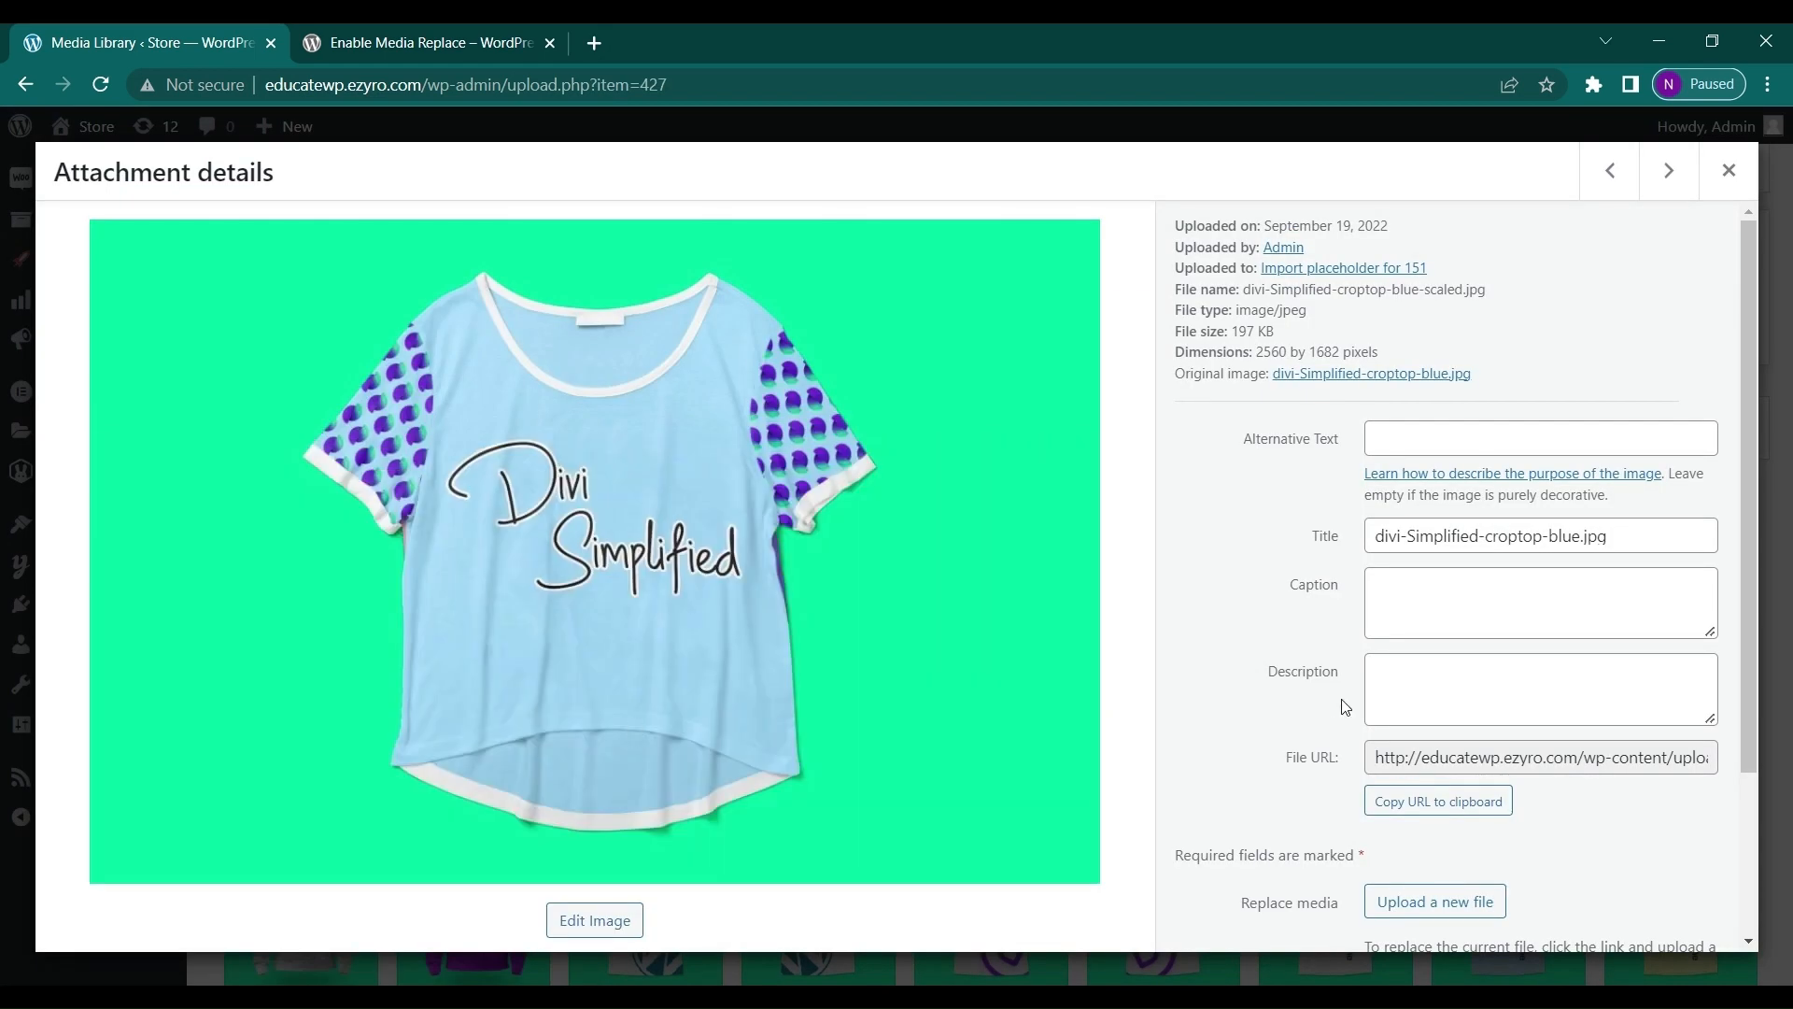
- Start replacing the blue crop top image with a new file from its attachment details
scroll(1345, 708, "down", 2)
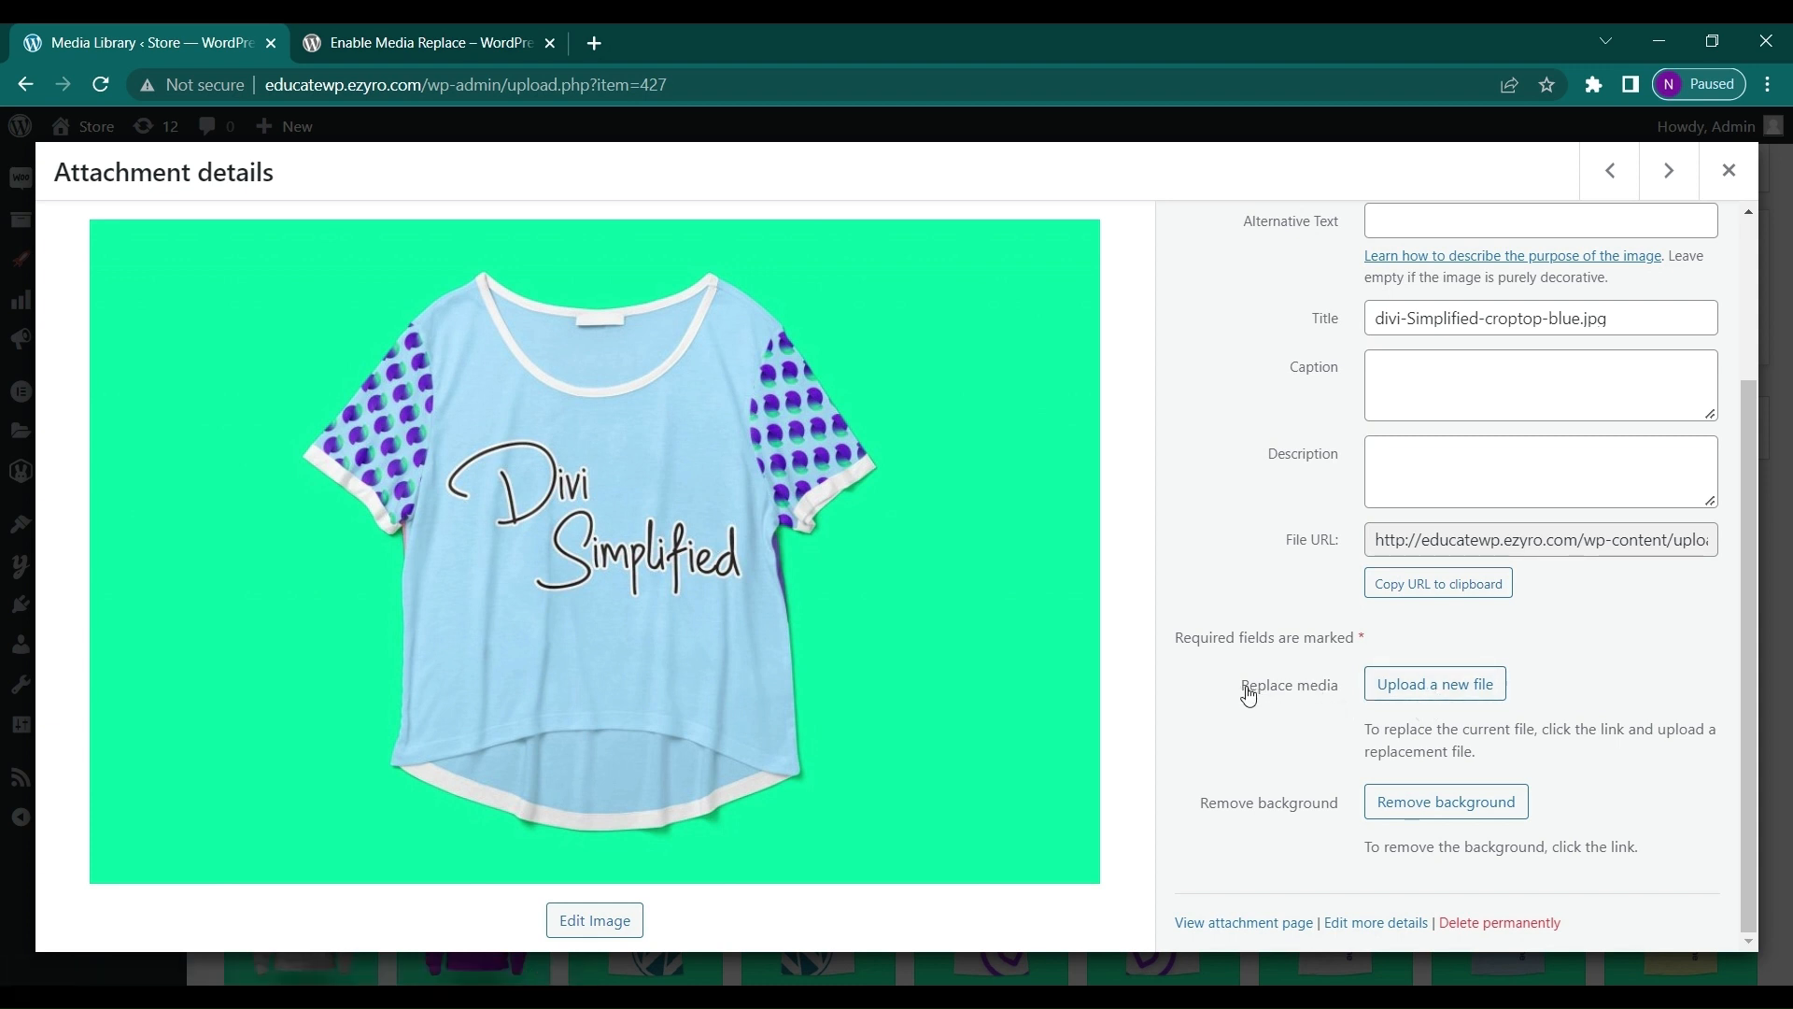
left_click_drag(1248, 686, 1345, 680)
left_click(1401, 698)
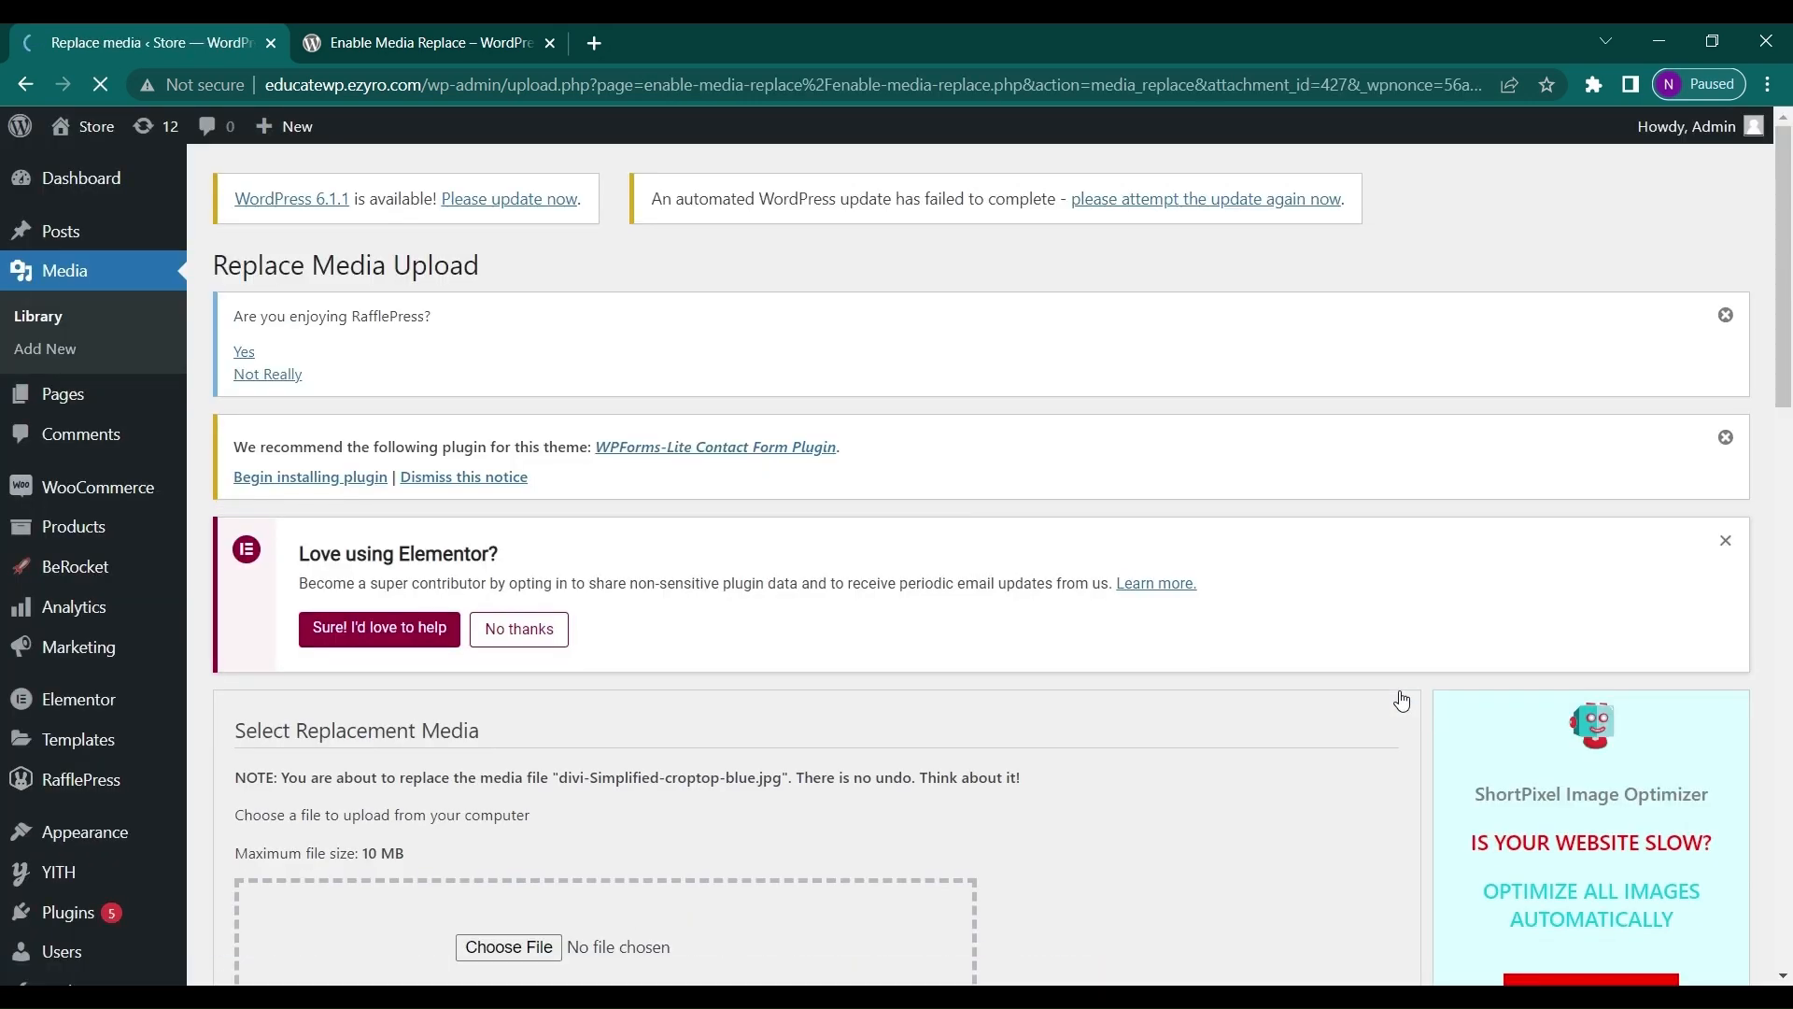
- Choose undraw_Elements_re_25t9.png from the Downloads folder as the replacement file for the crop top image
scroll(771, 708, "down", 5)
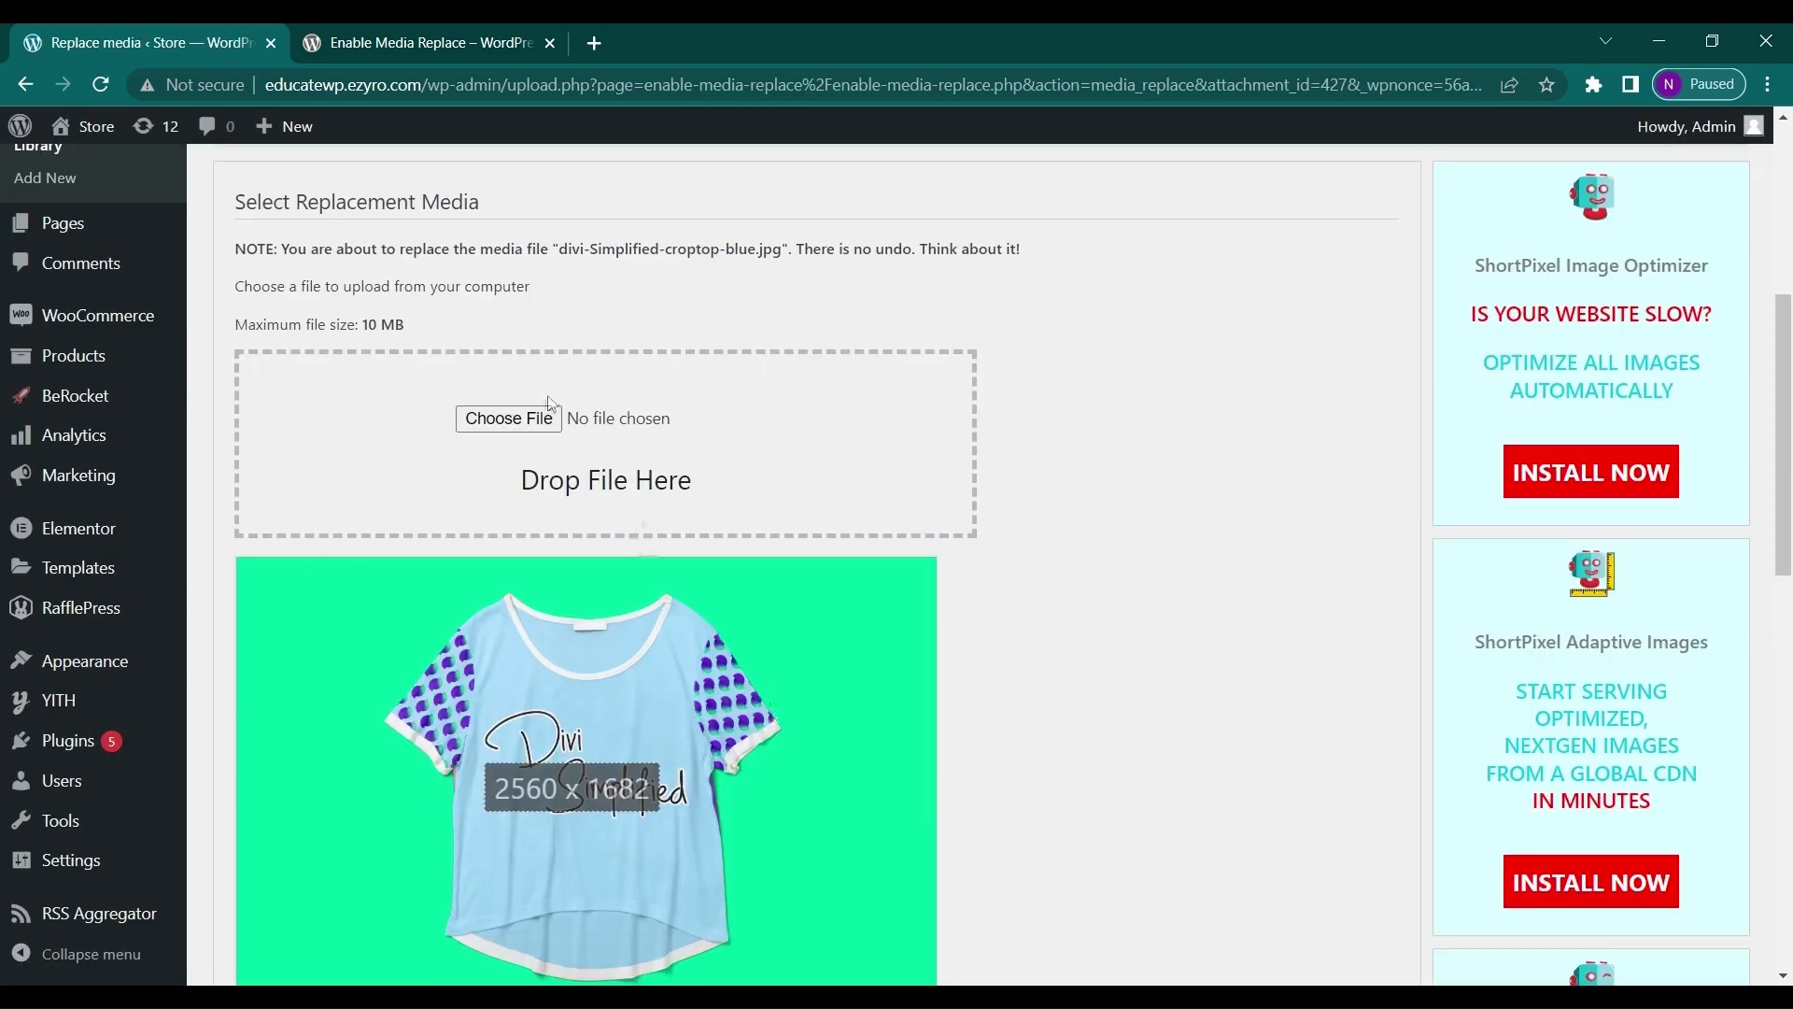
scroll(511, 447, "down", 3)
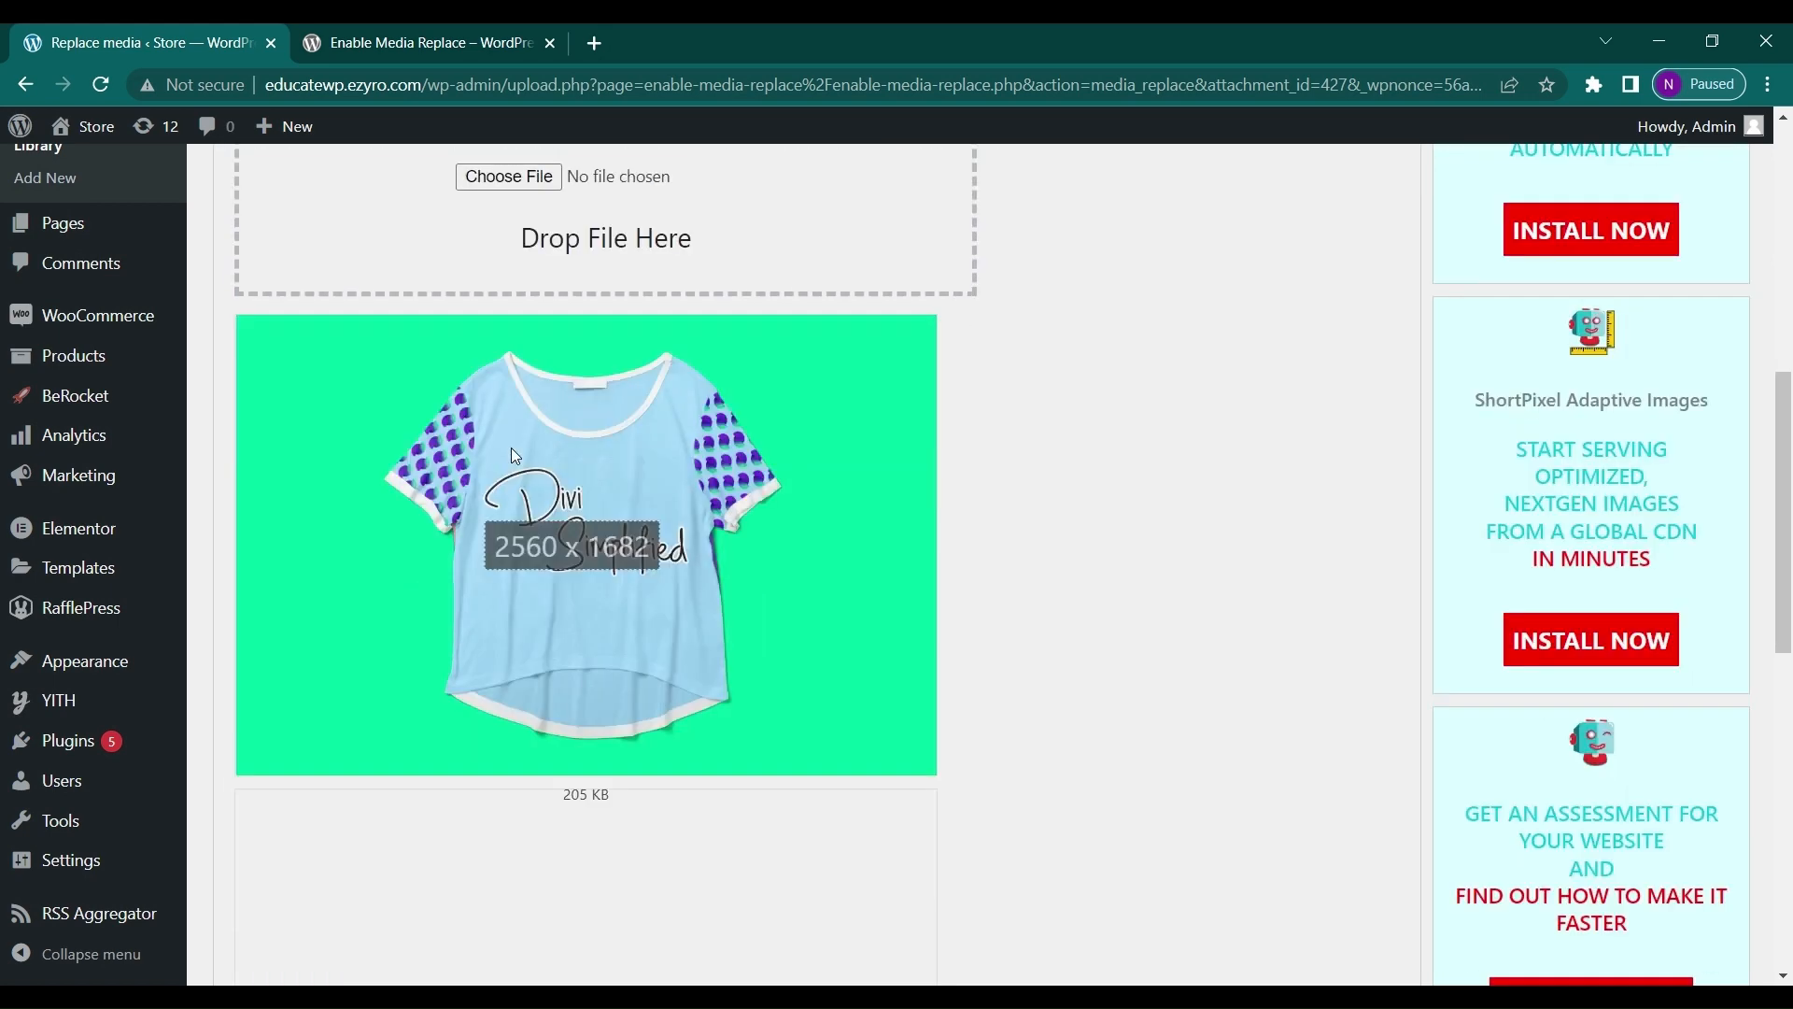
scroll(512, 451, "up", 2)
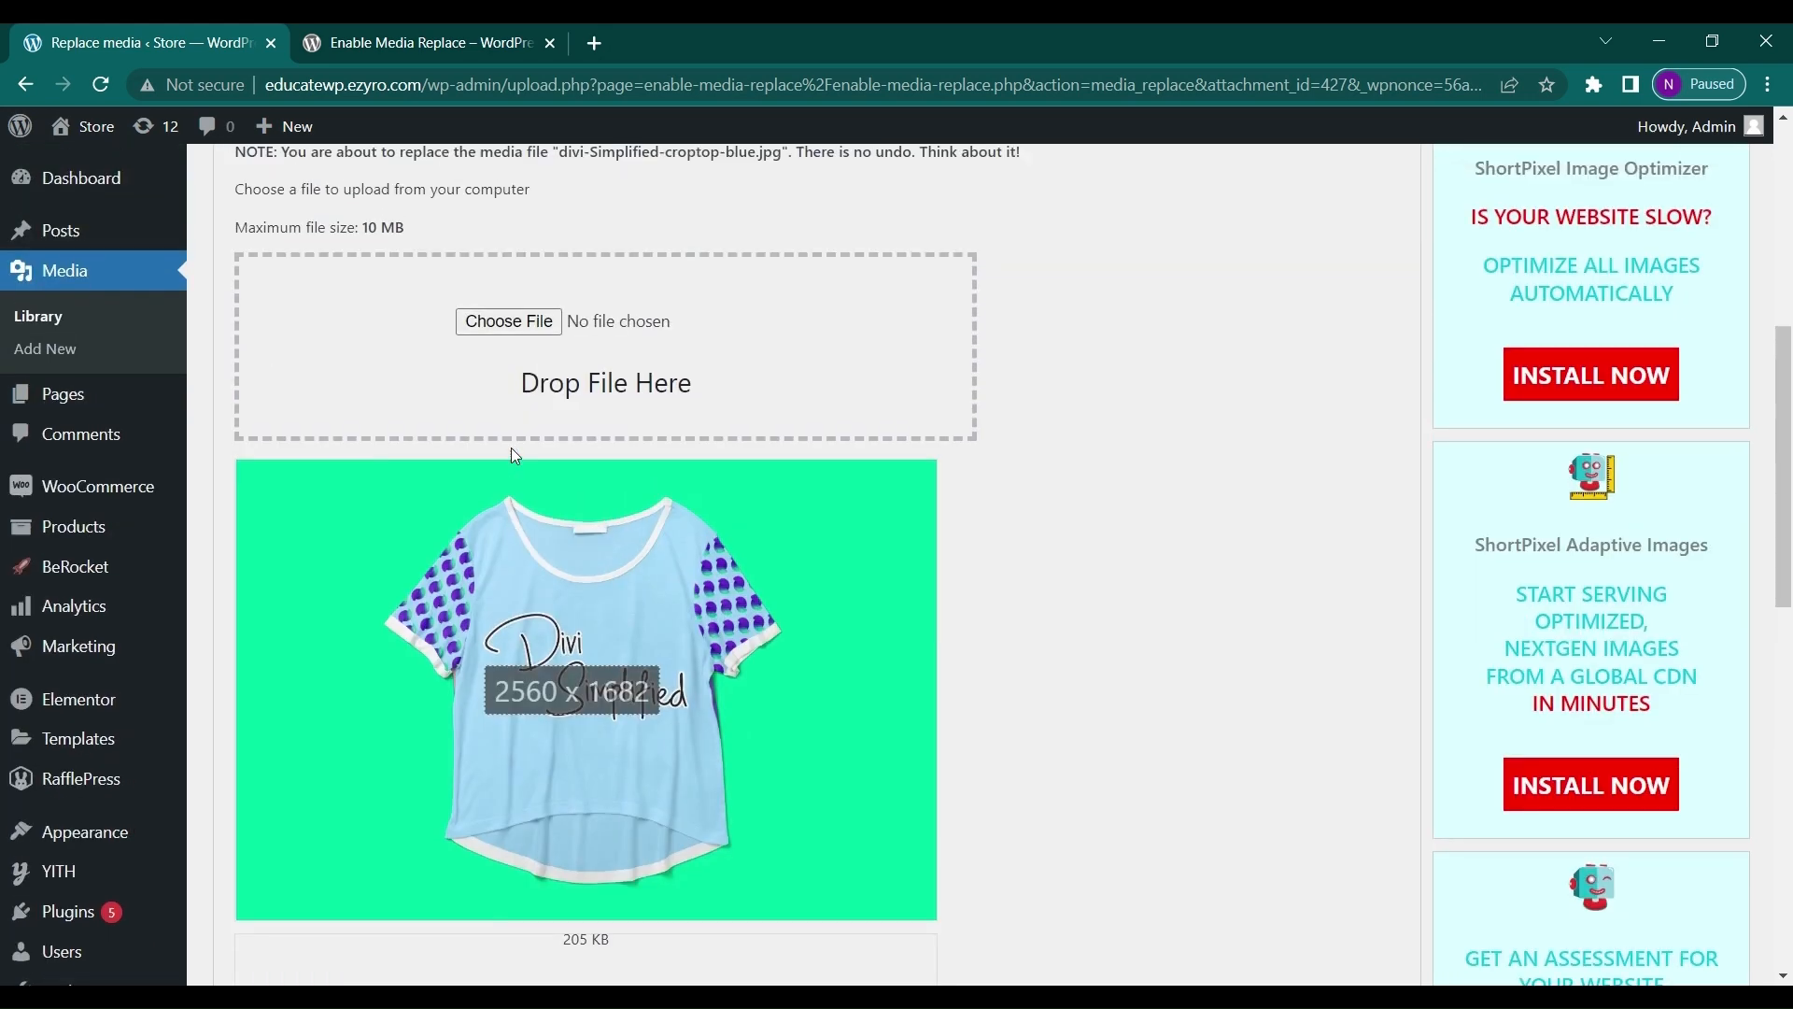
left_click(509, 325)
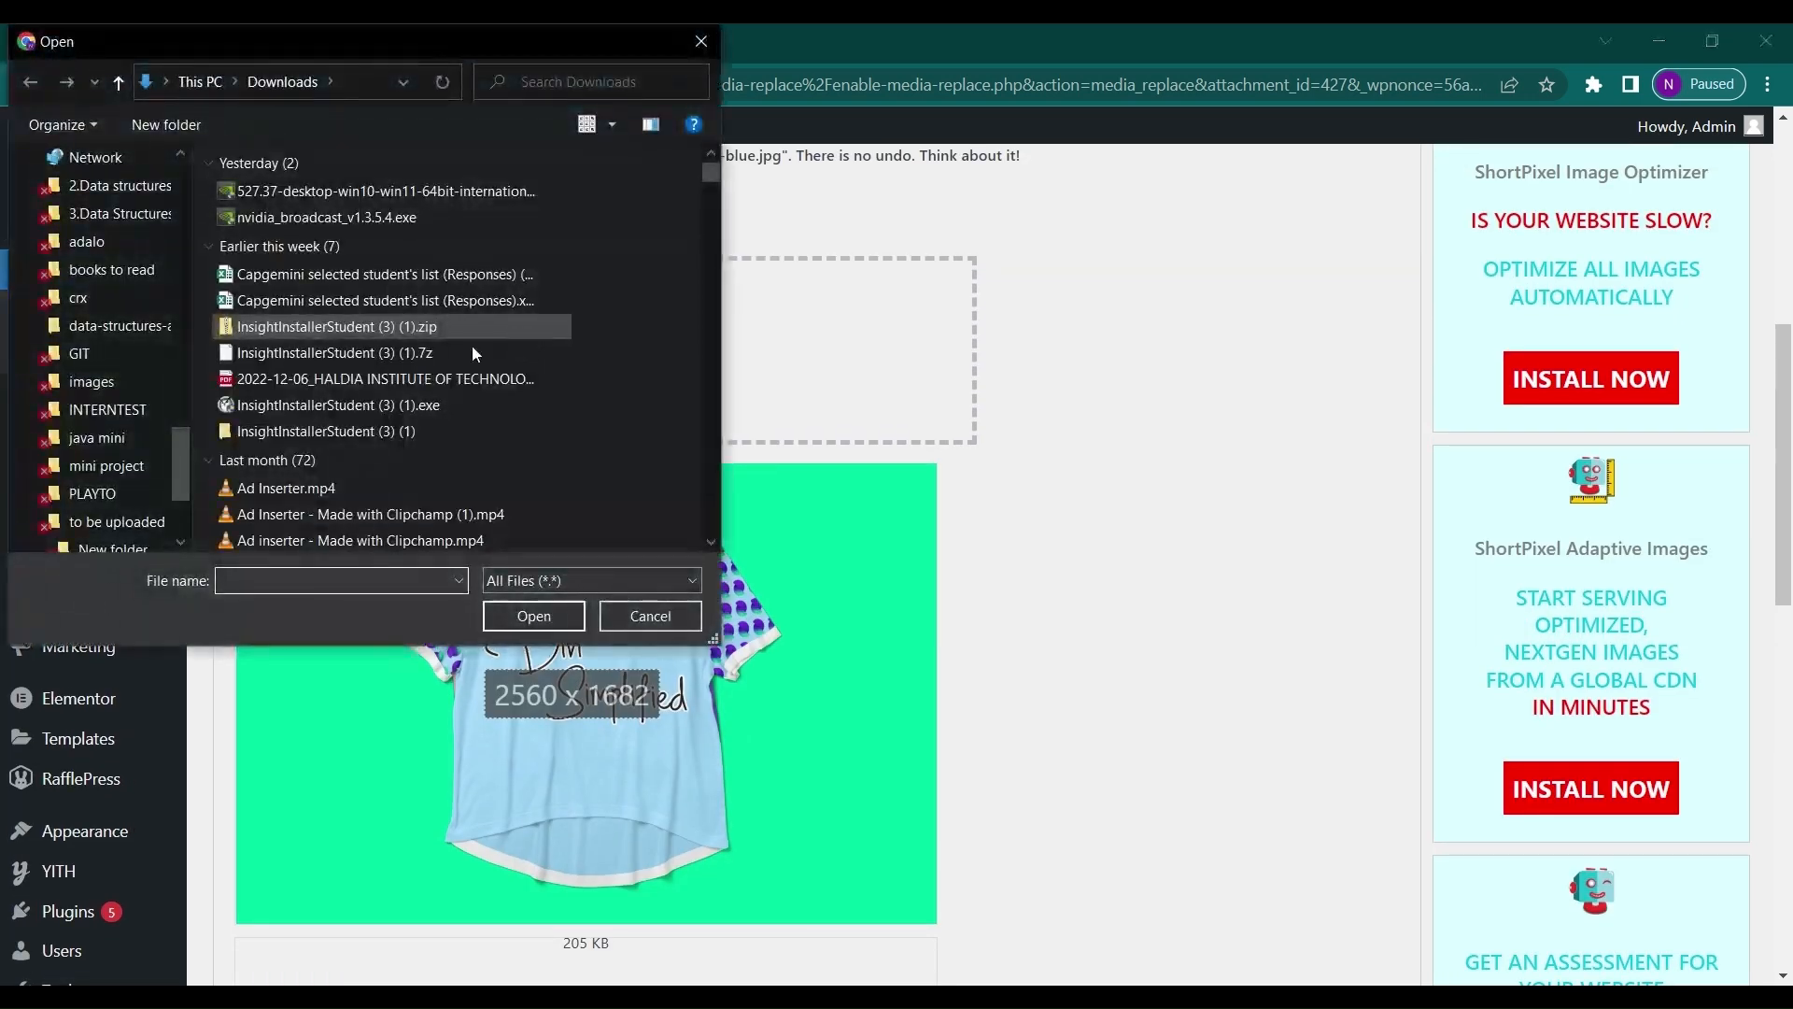
scroll(341, 400, "down", 5)
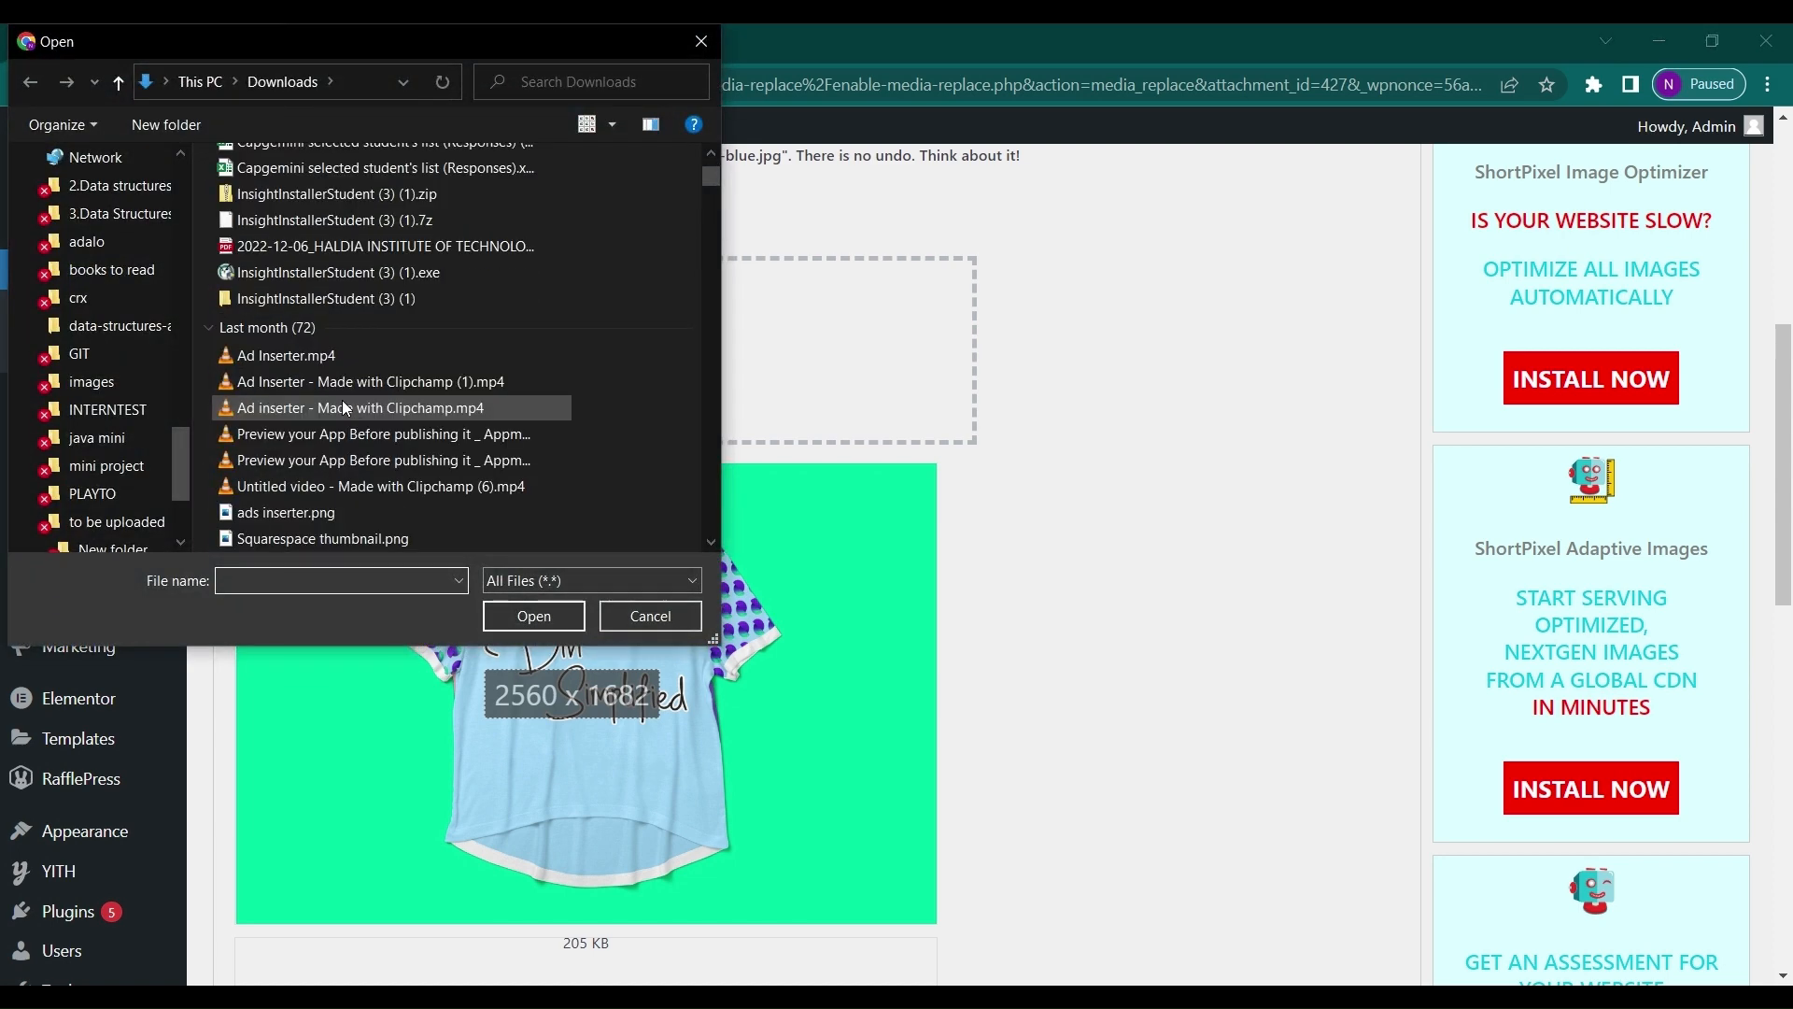
scroll(342, 399, "down", 1)
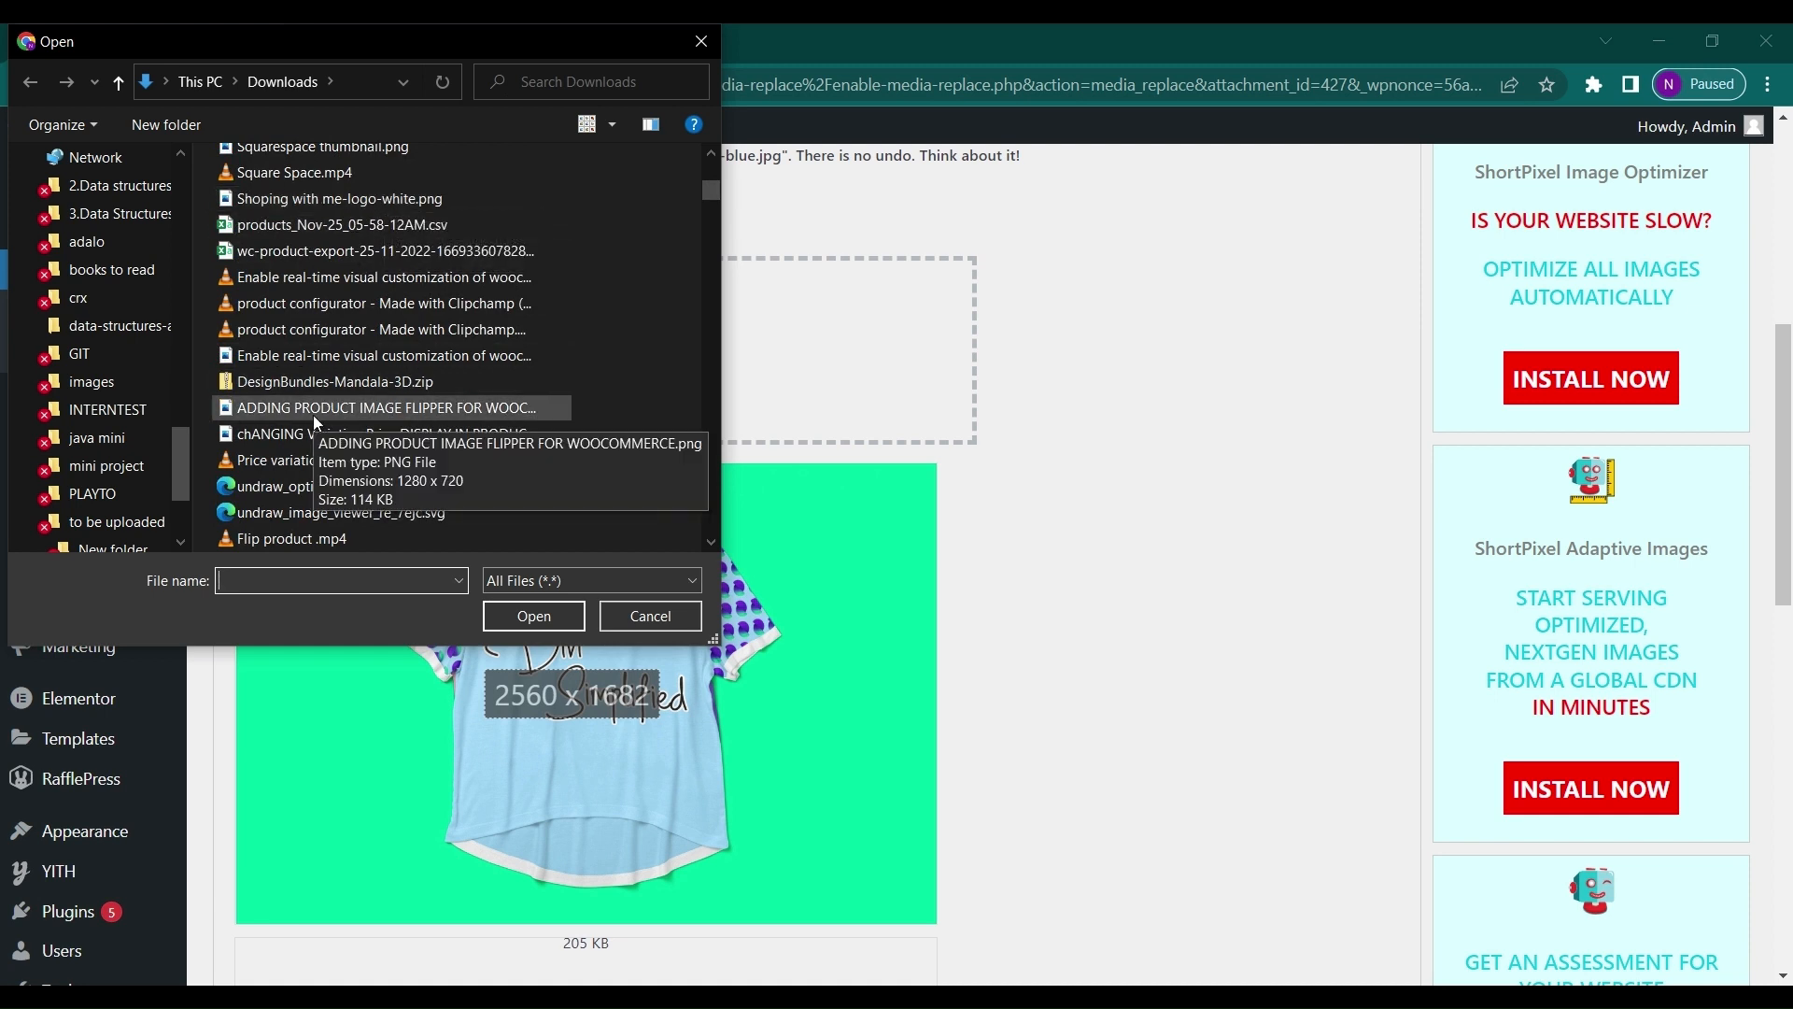
scroll(312, 448, "down", 5)
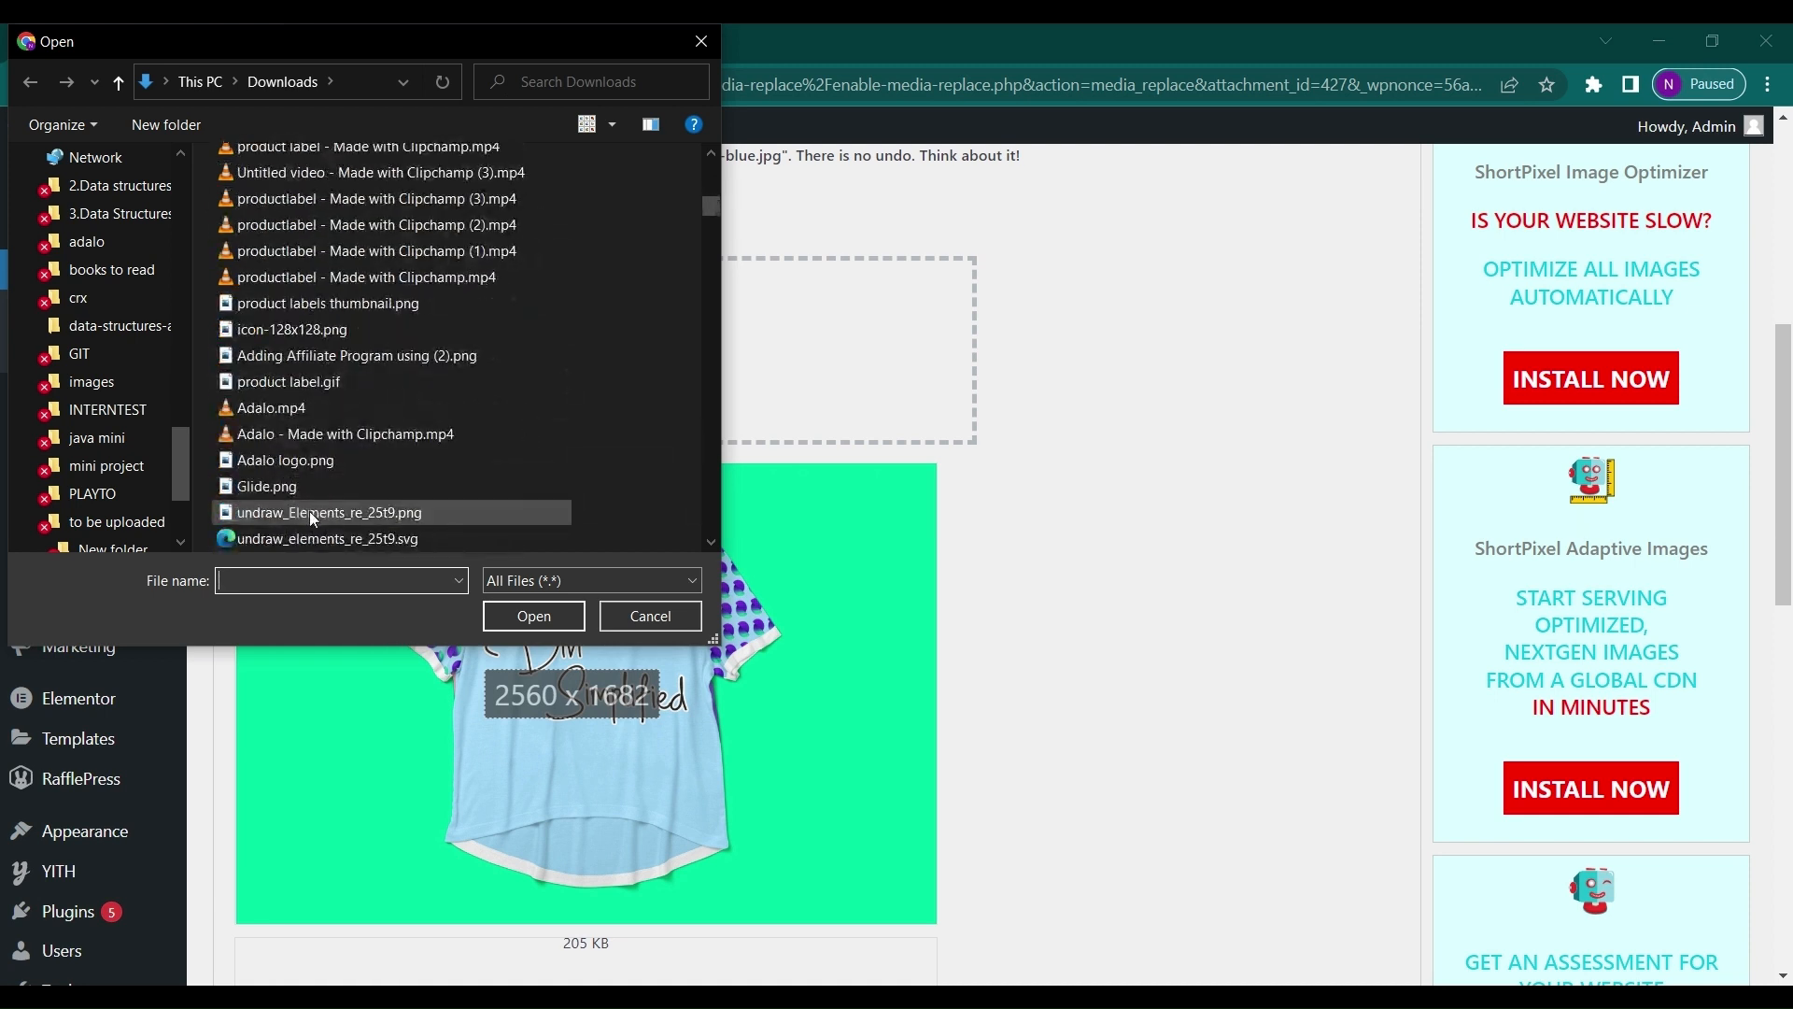
left_click(310, 512)
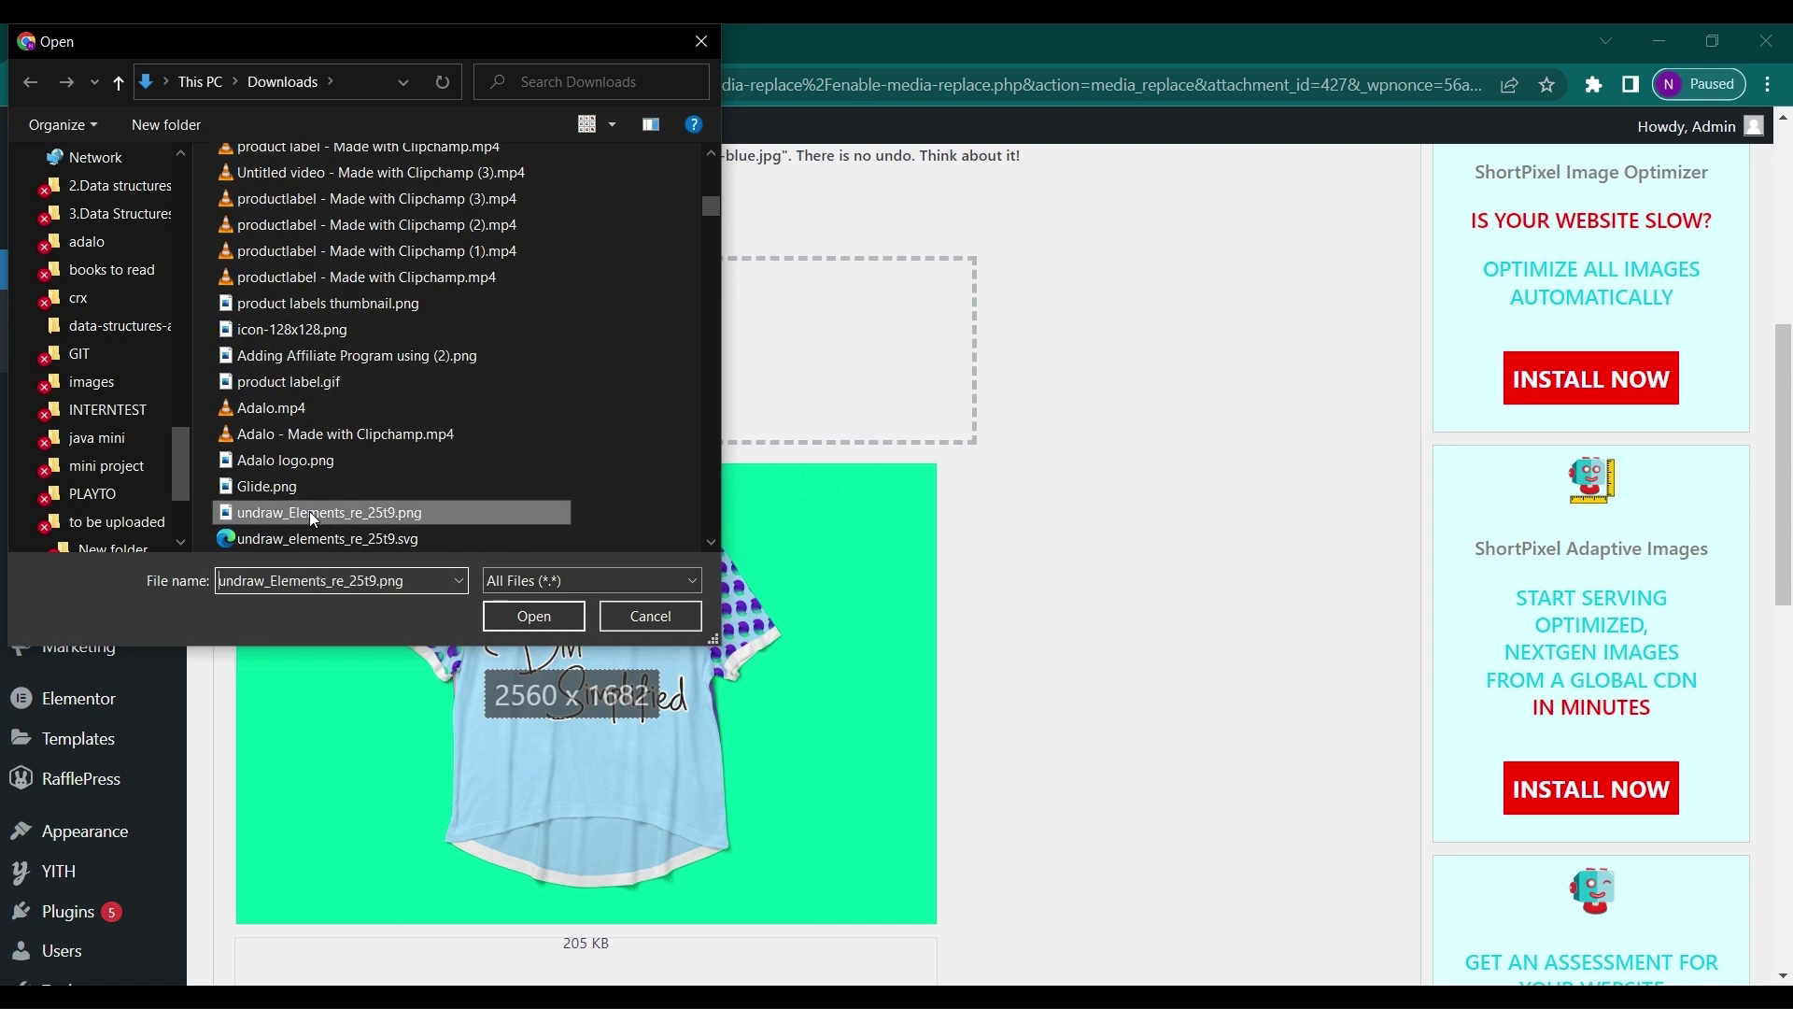
left_click(506, 613)
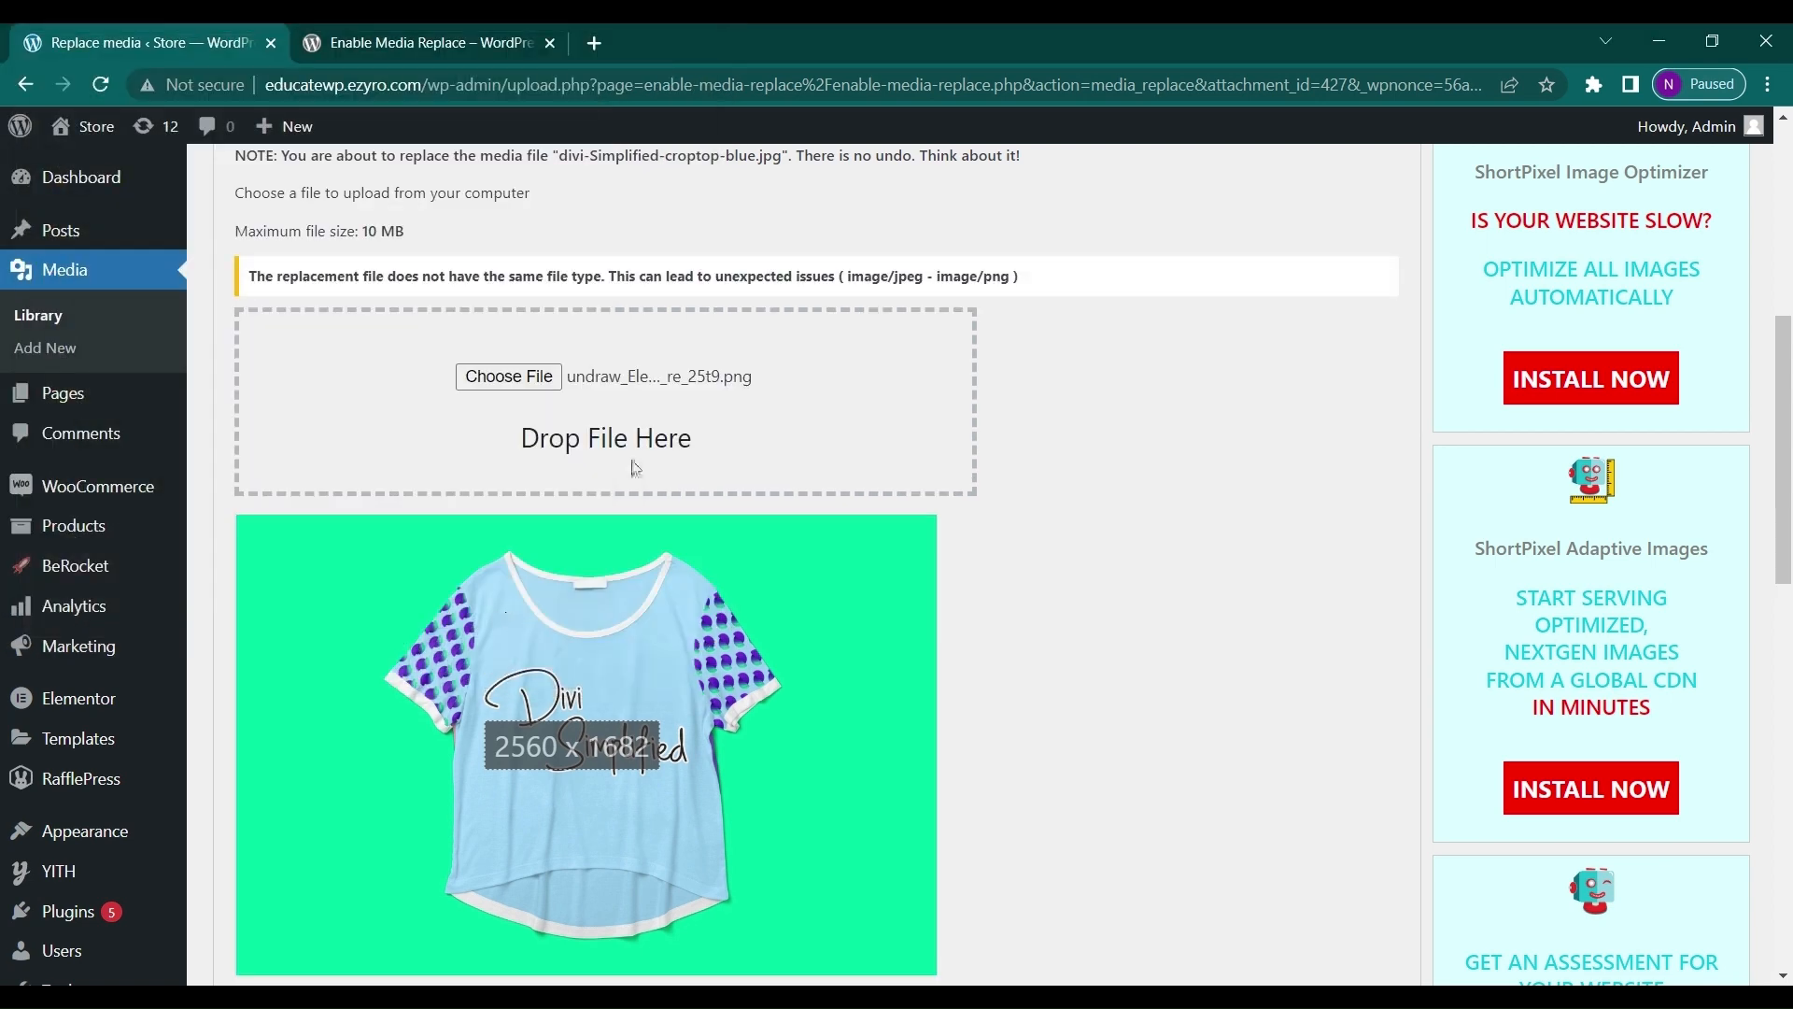
- Compare the current and replacement image previews and read the Replace Options and Date Options
scroll(635, 467, "down", 1)
scroll(636, 445, "down", 3)
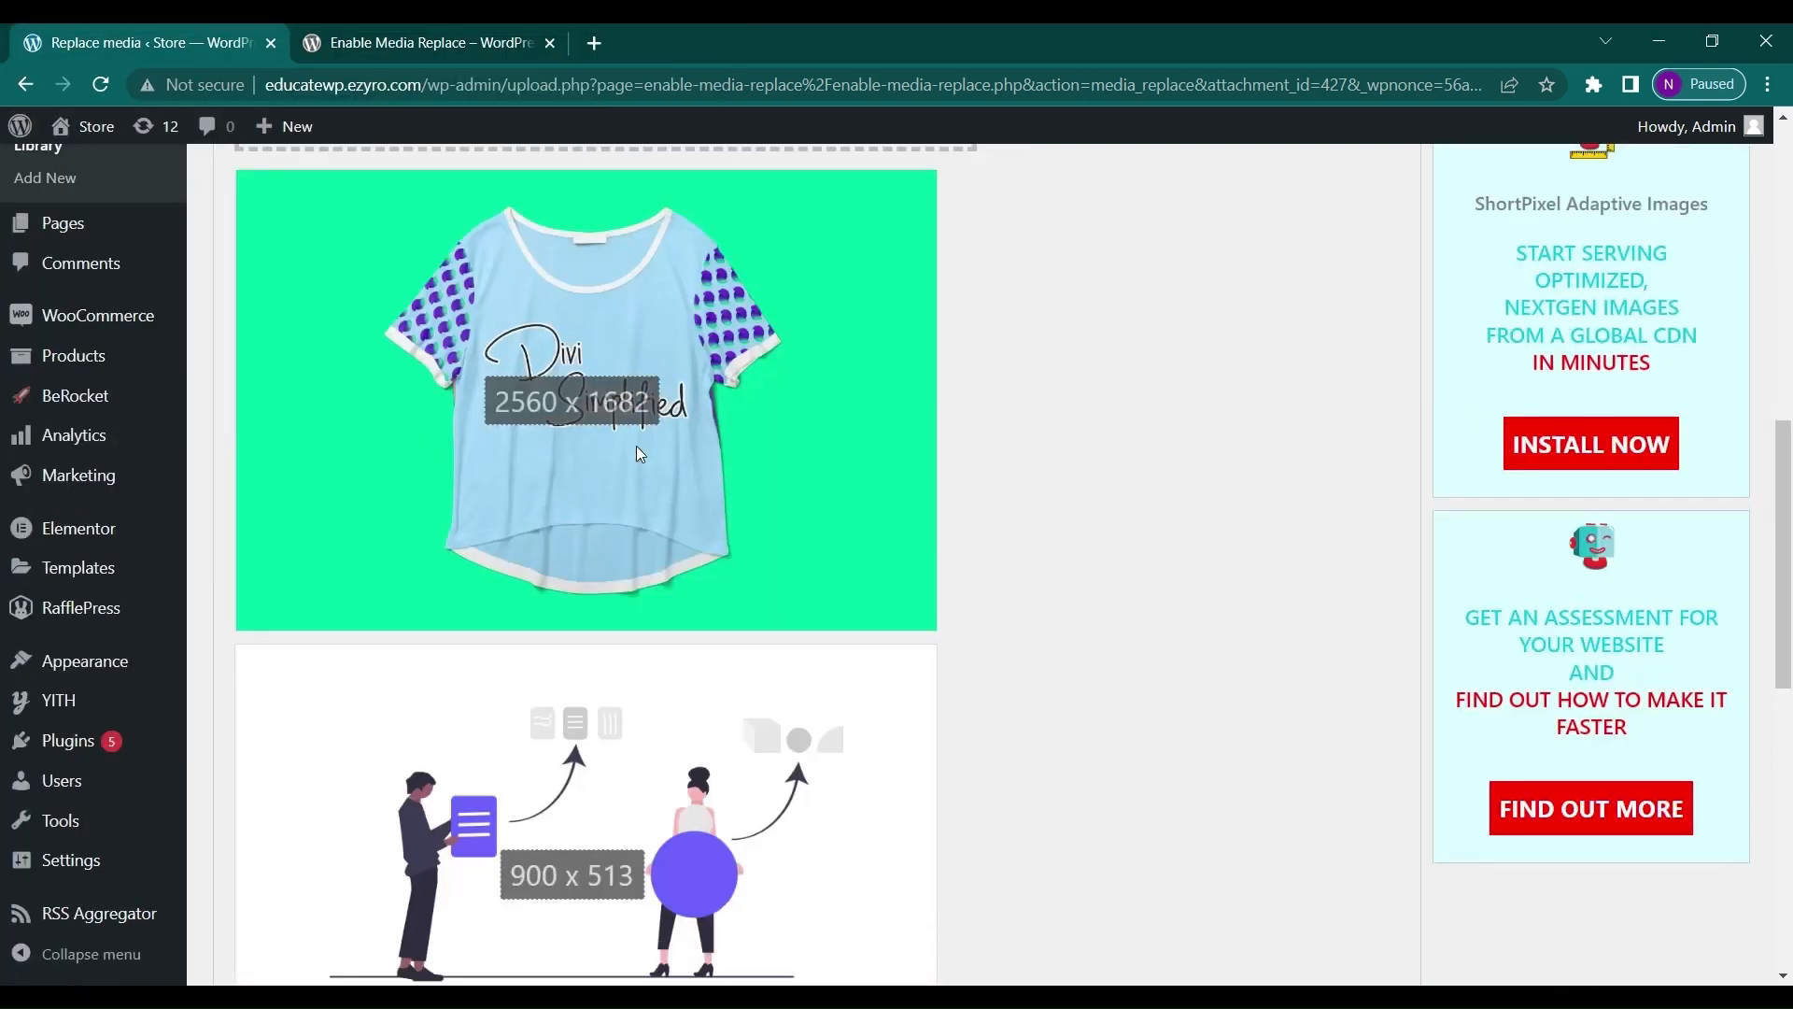
scroll(636, 446, "down", 3)
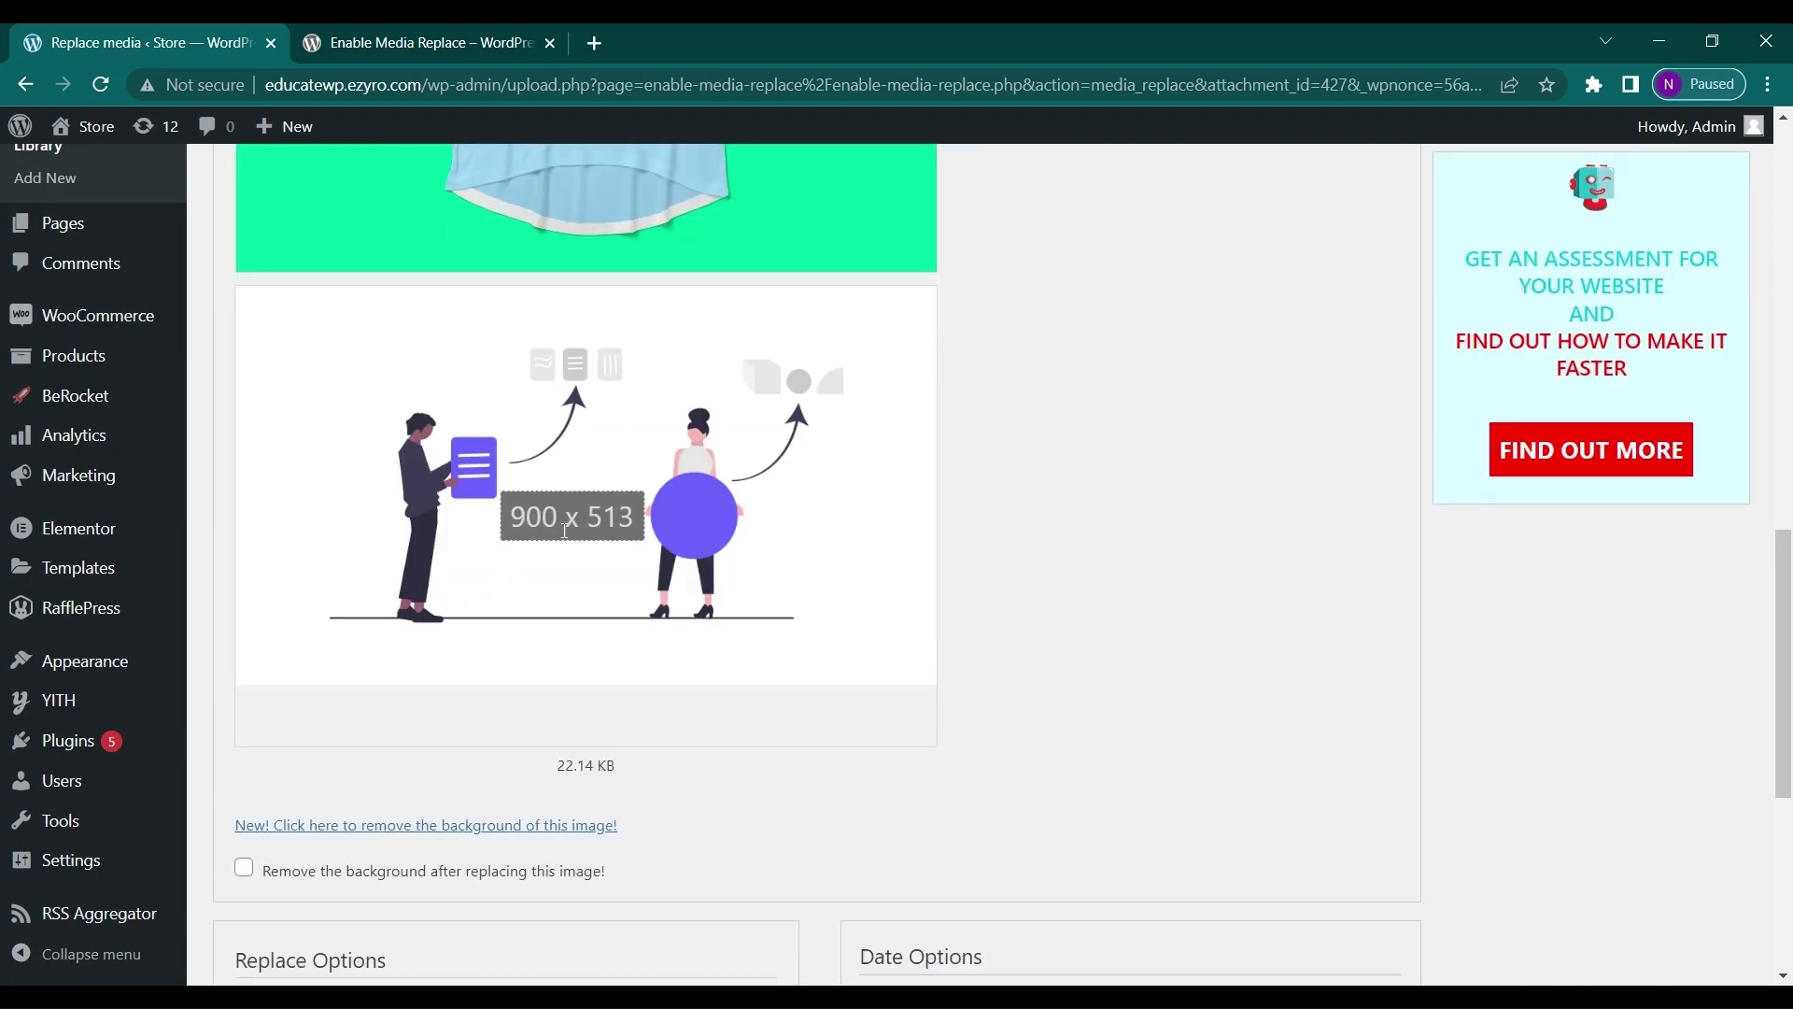
scroll(561, 533, "down", 3)
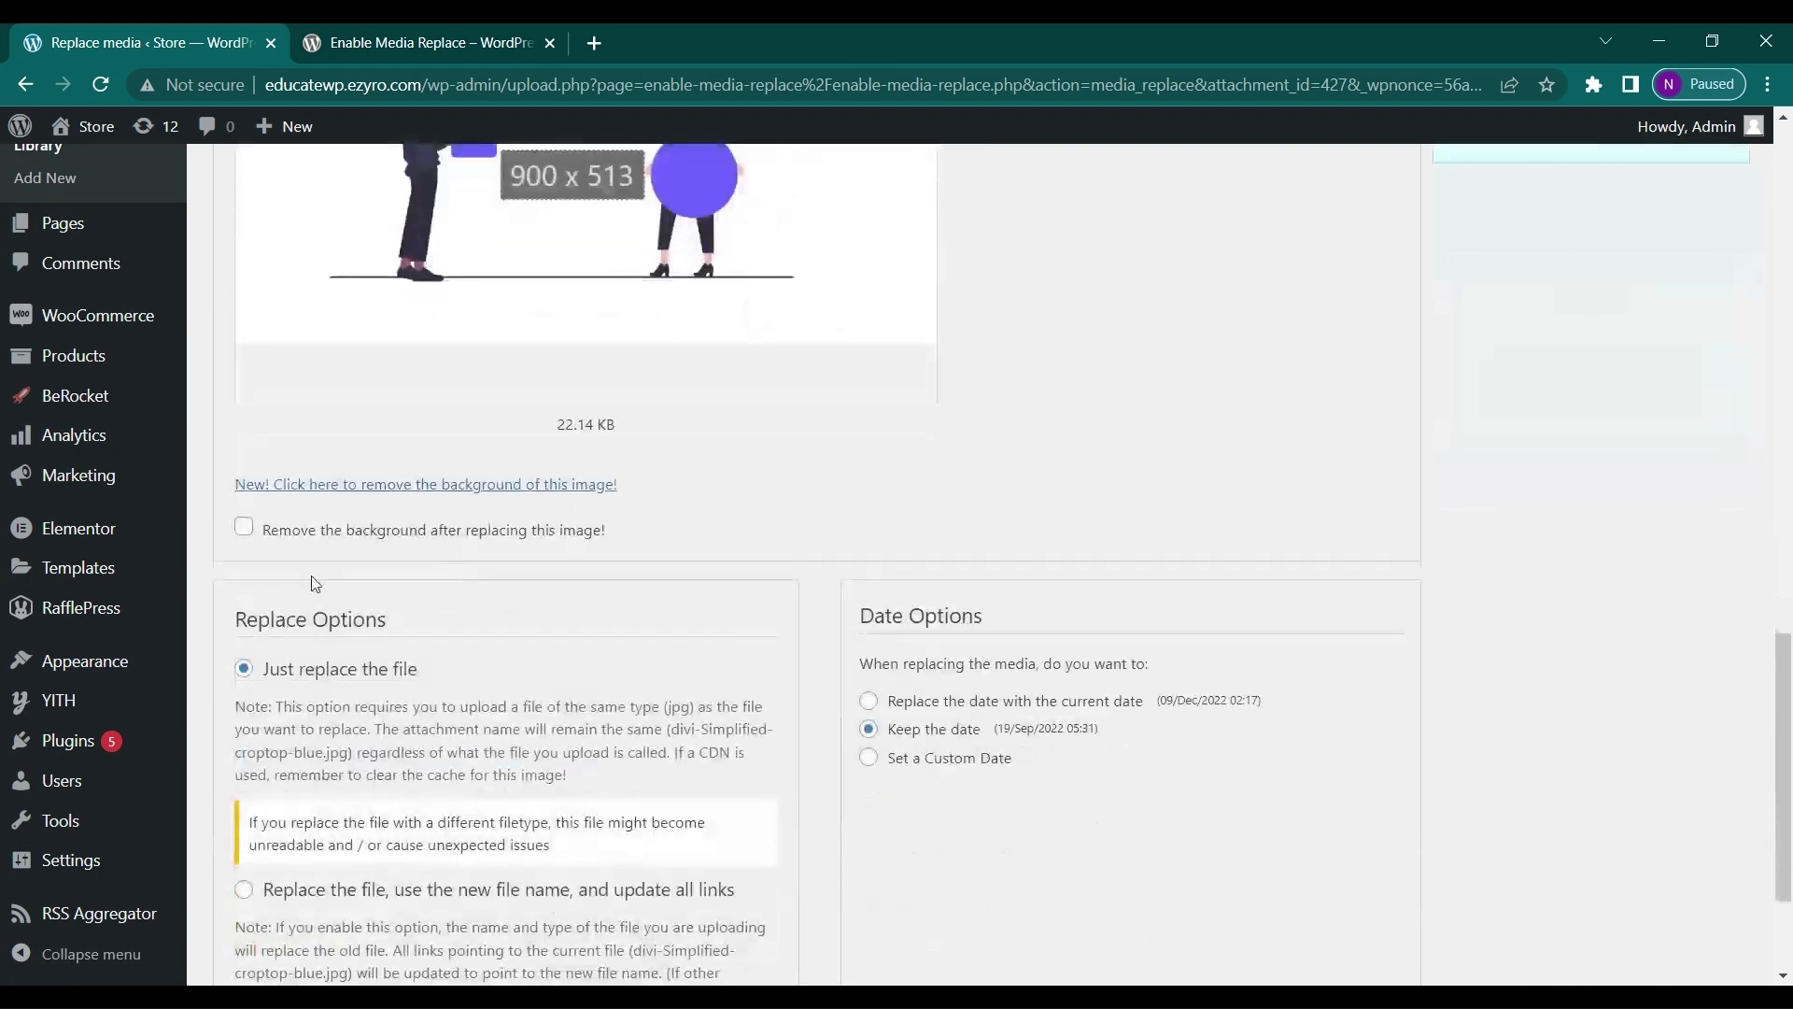
scroll(307, 584, "down", 3)
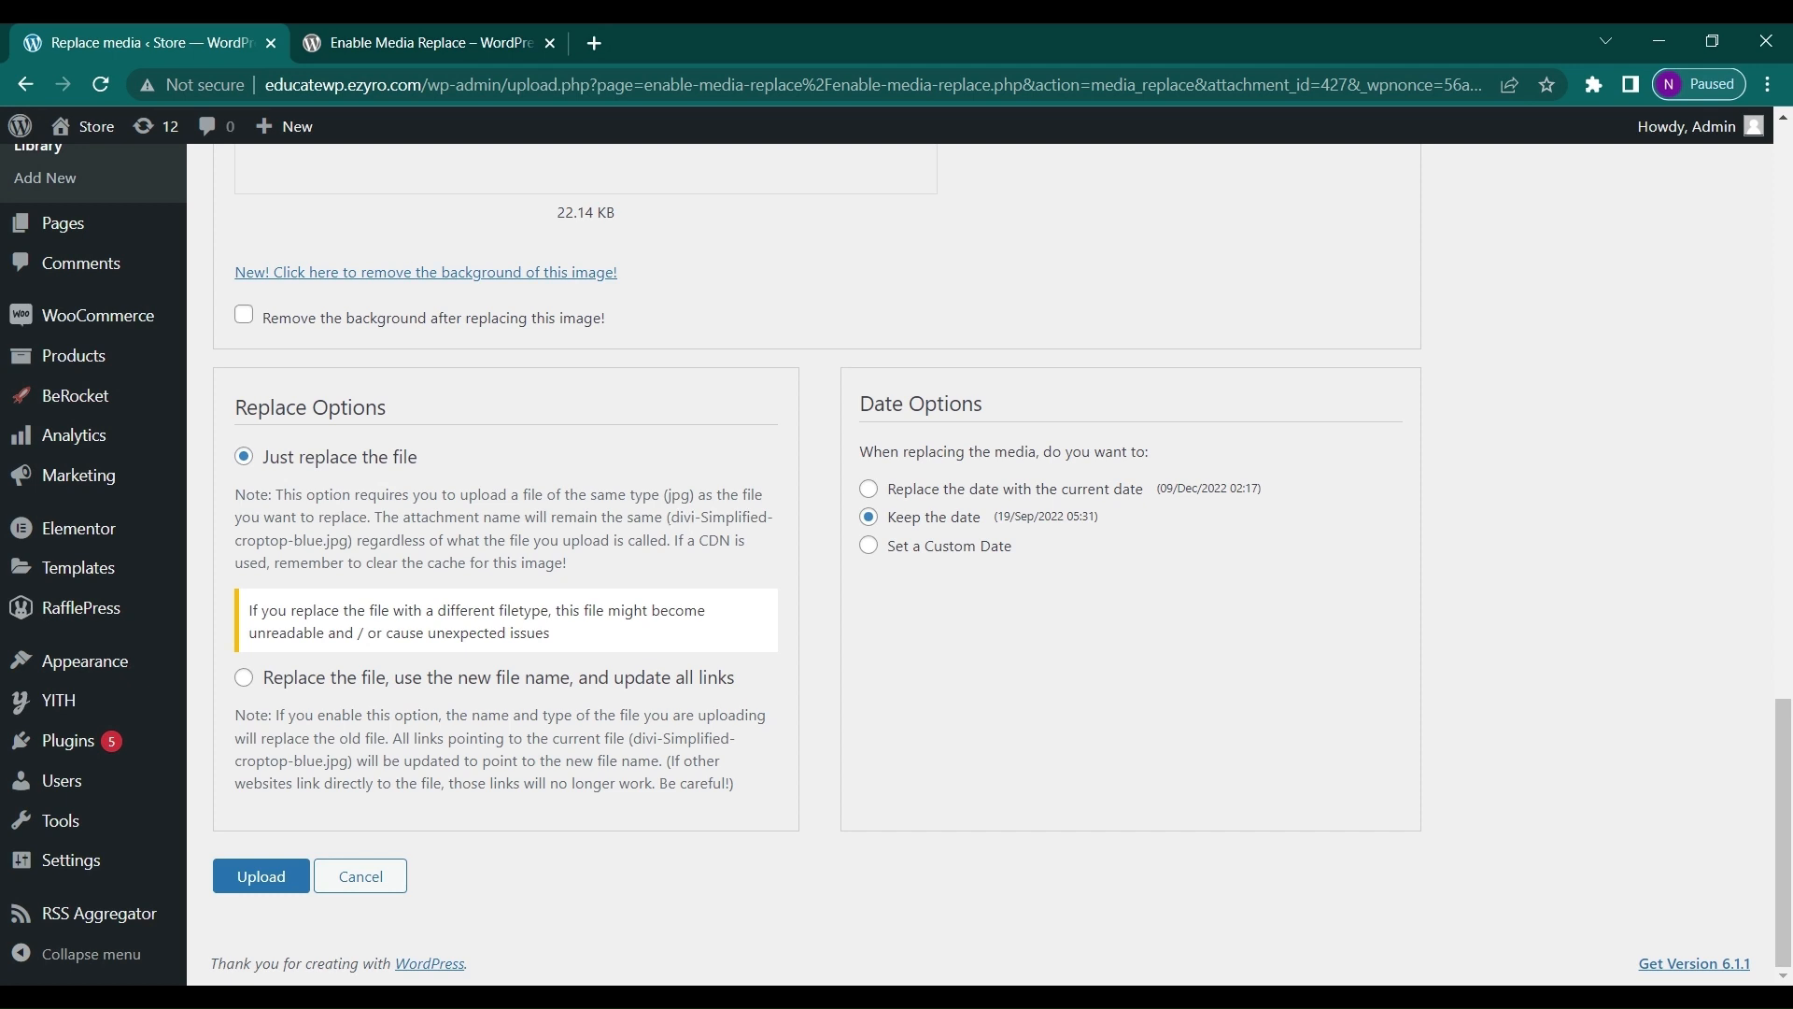
left_click_drag(669, 516, 350, 539)
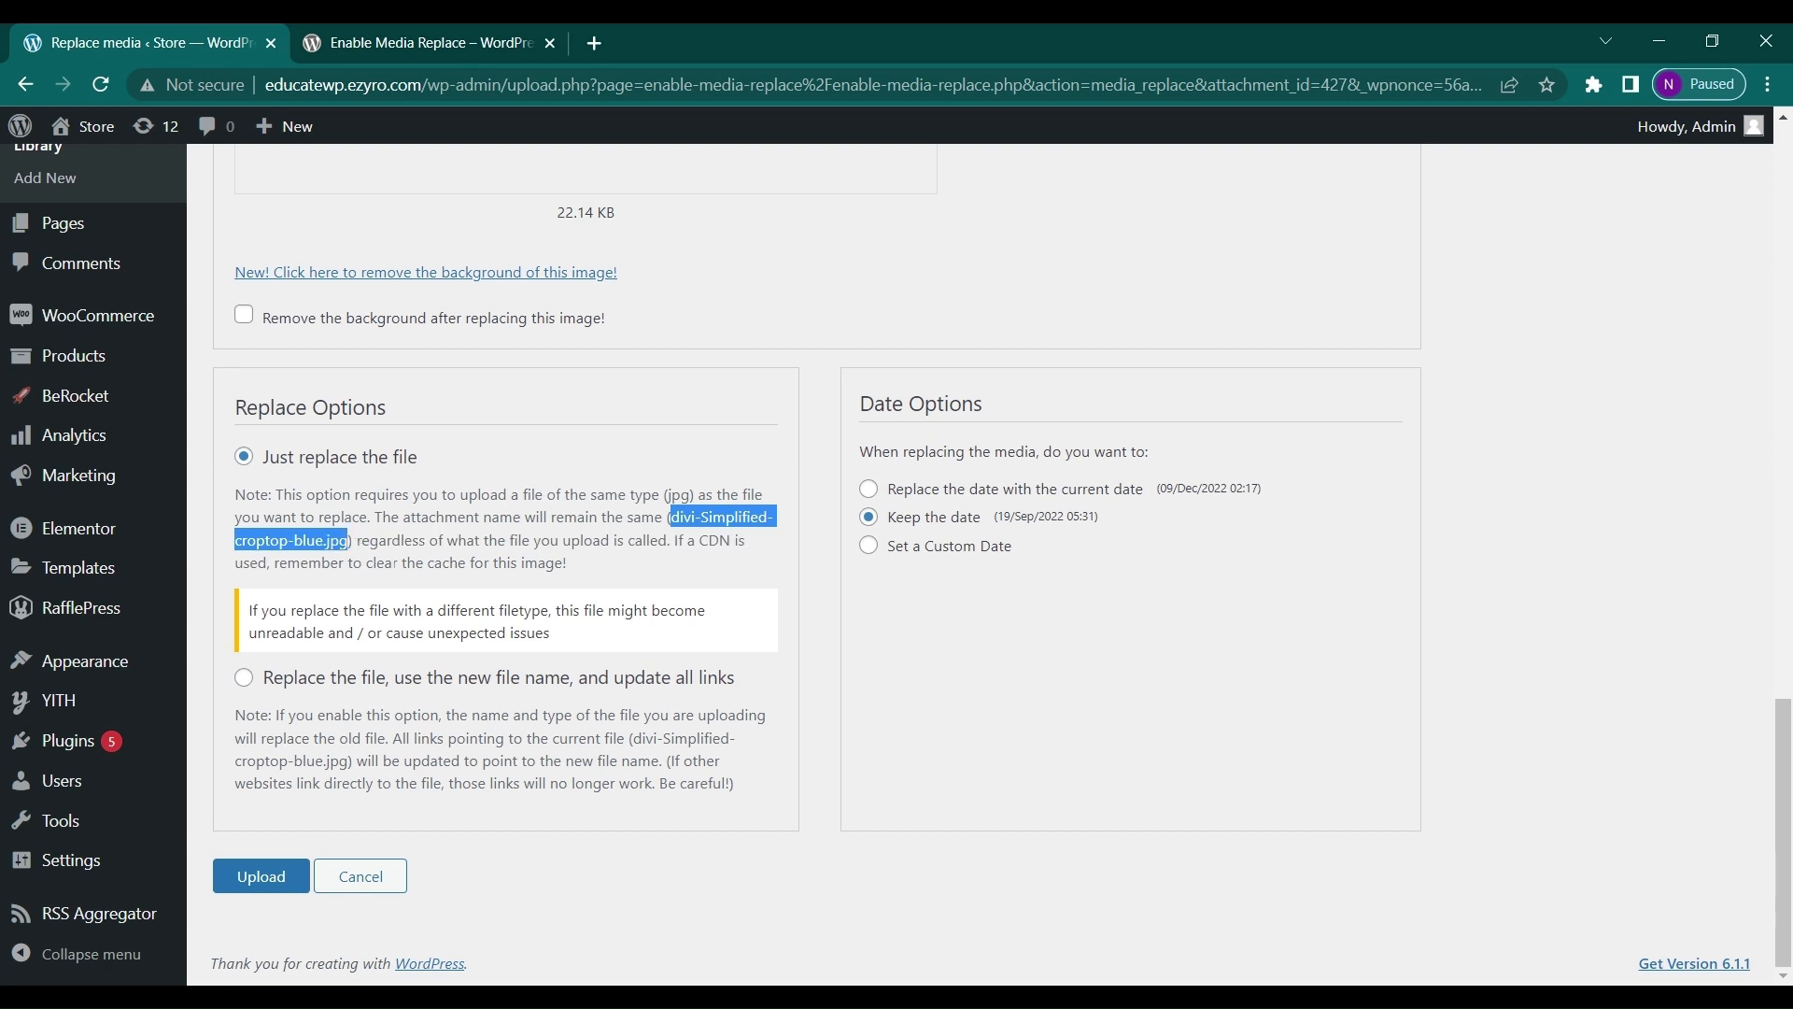
scroll(384, 565, "up", 4)
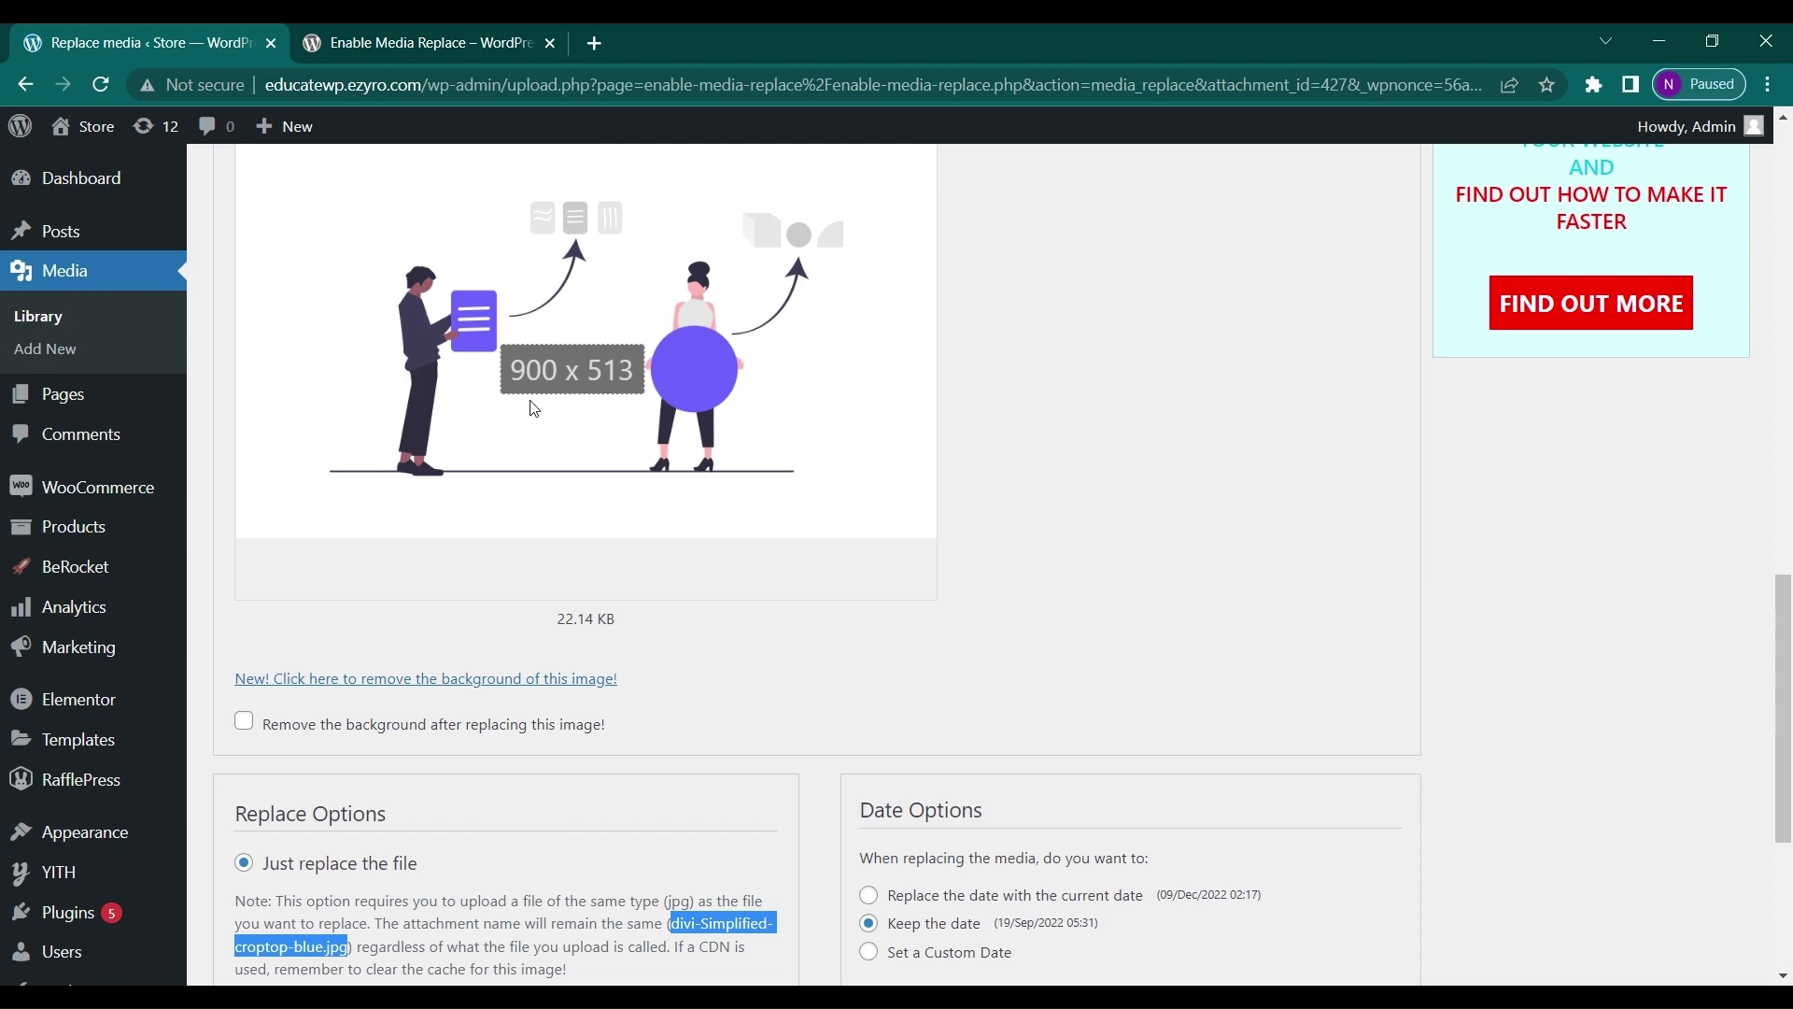
scroll(533, 408, "down", 4)
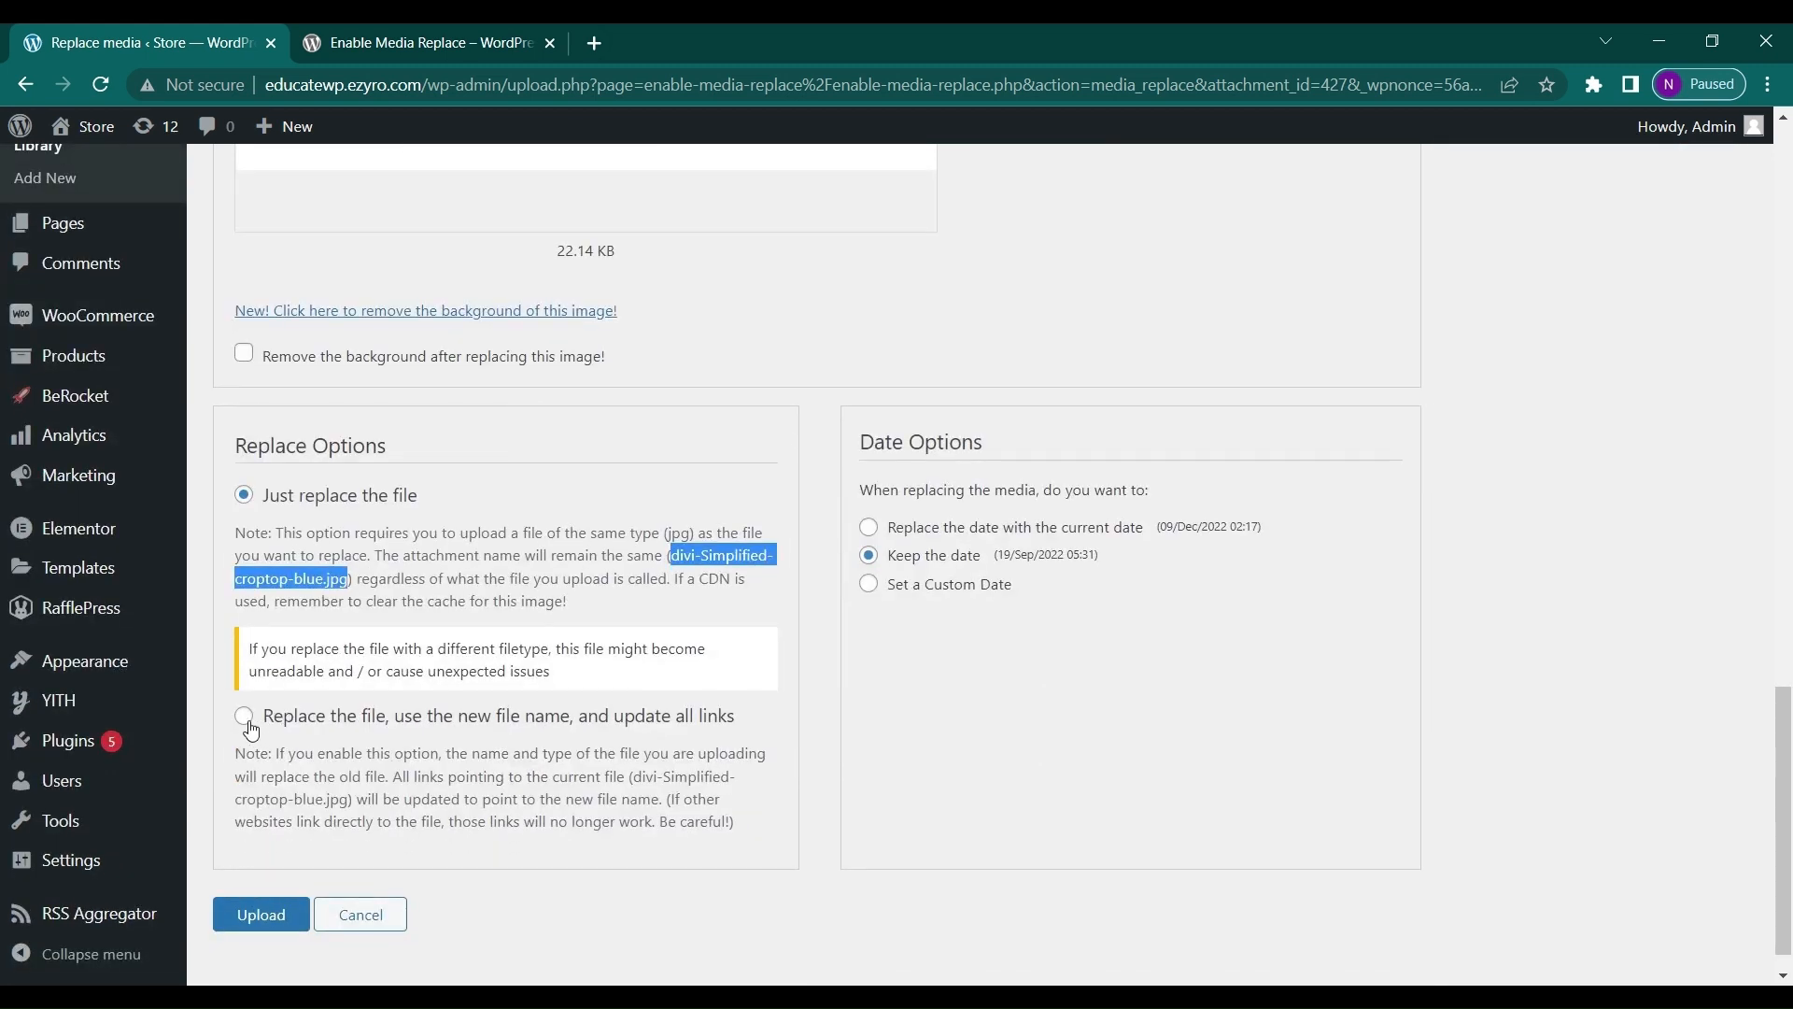
- Try the new file name and current date replacement options, restoring Just replace the file and Keep the date
left_click(244, 718)
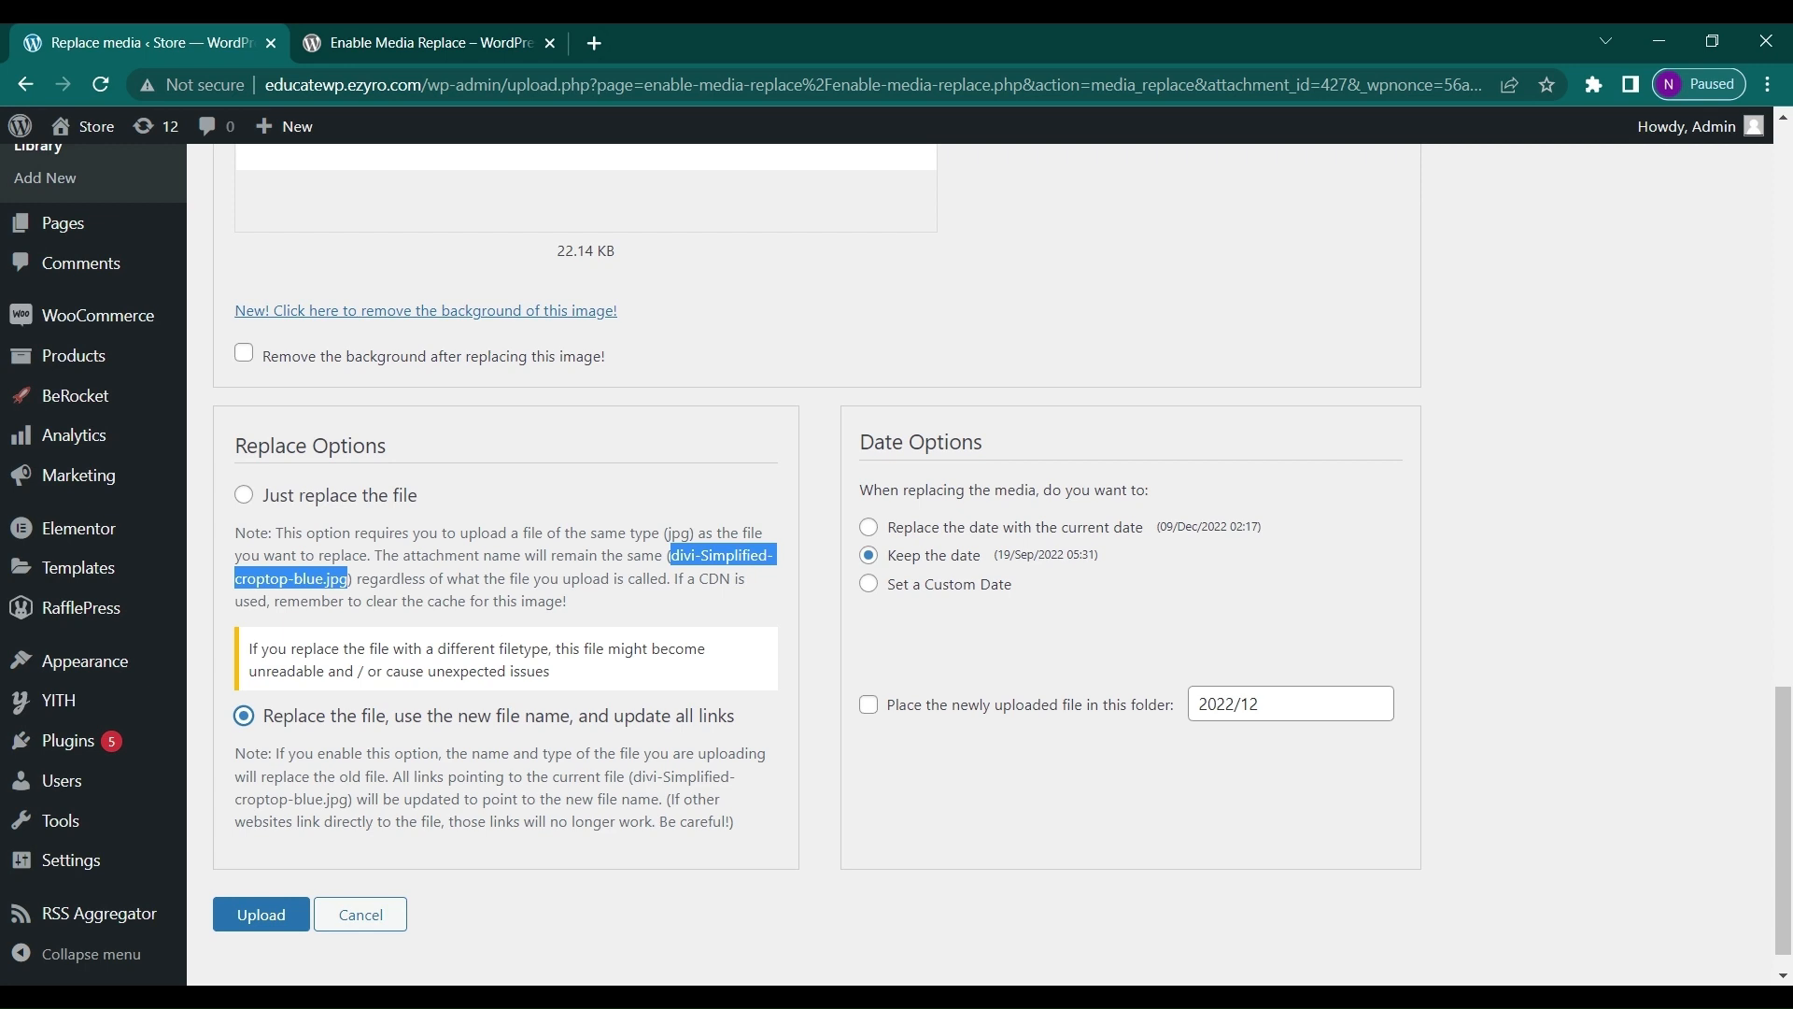
scroll(617, 827, "down", 1)
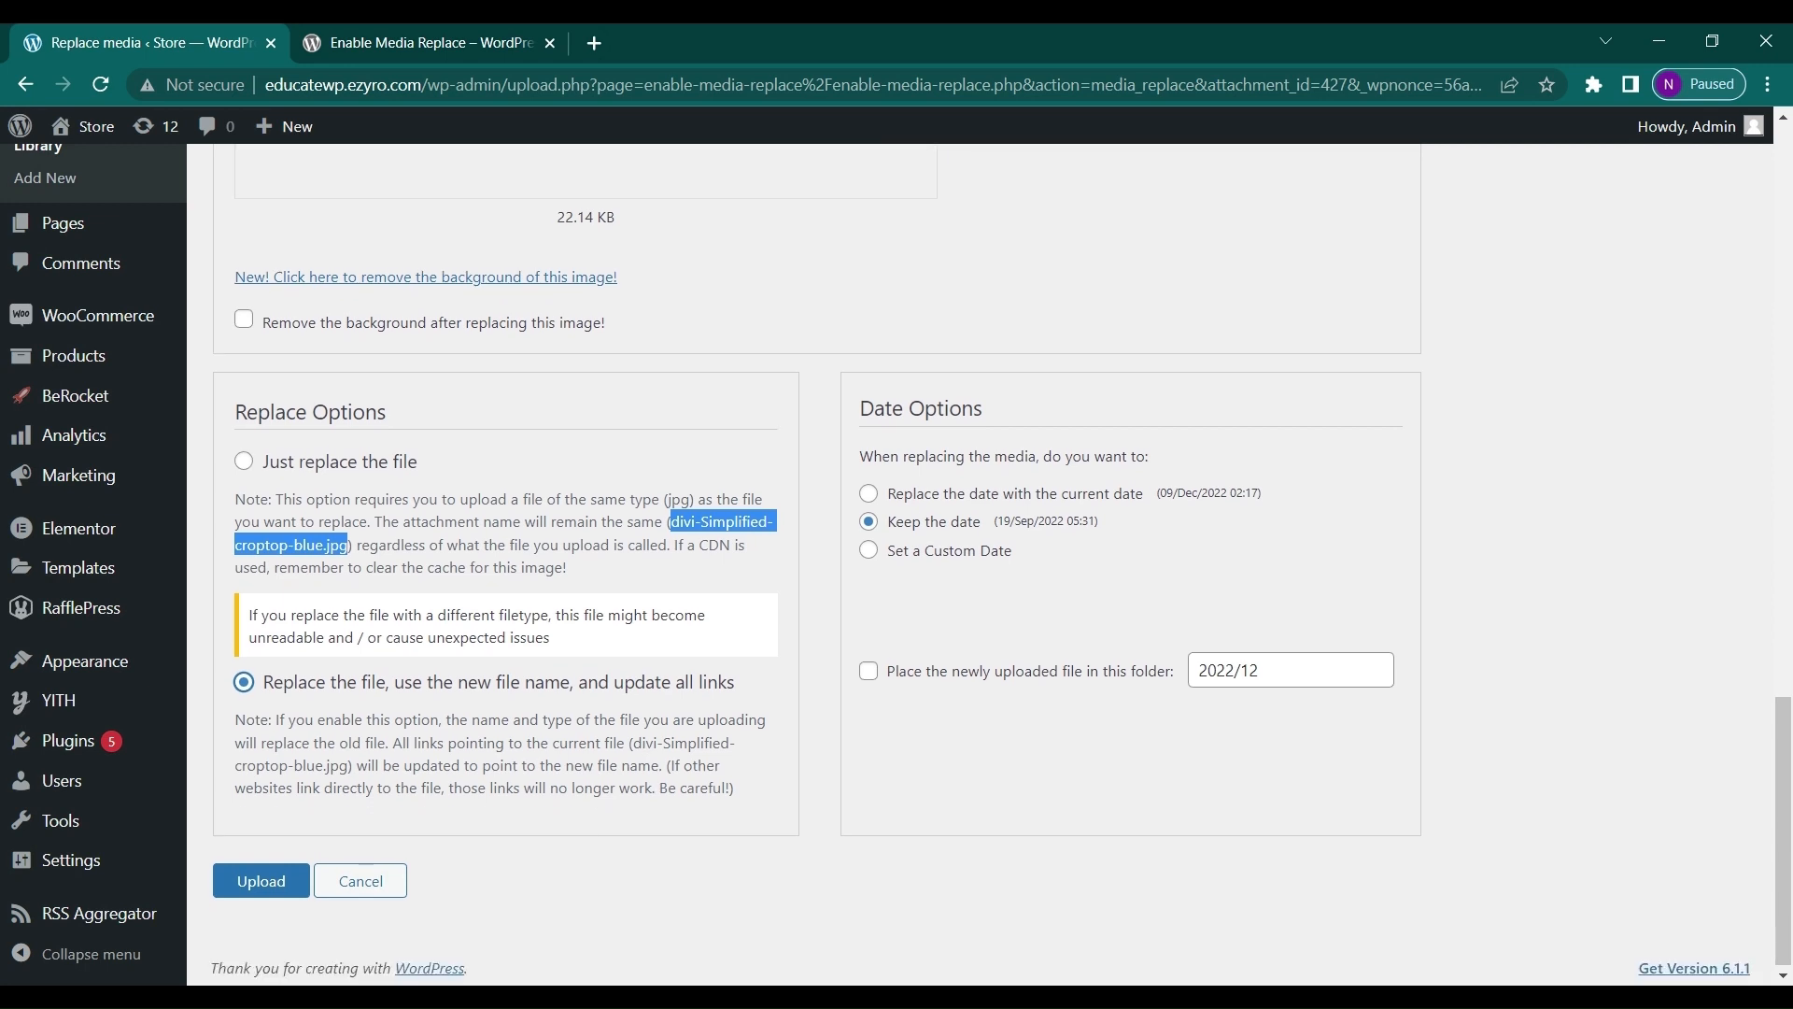
left_click(244, 459)
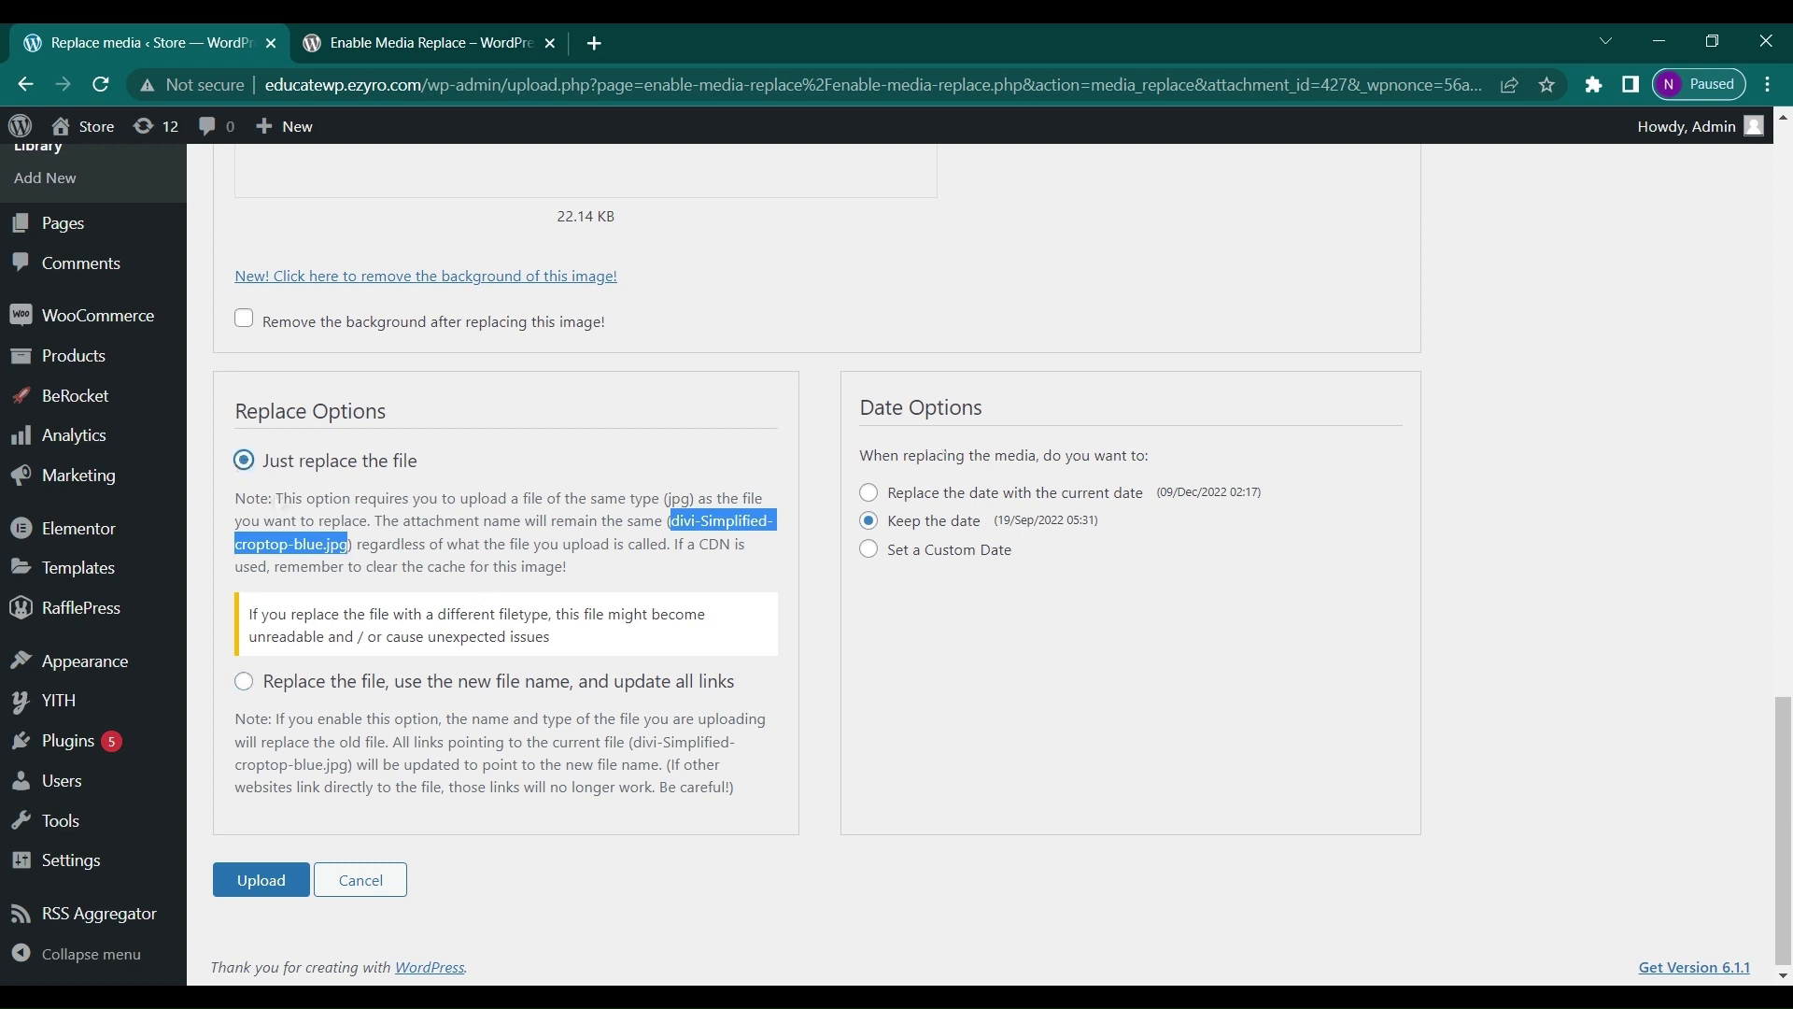
left_click(871, 501)
left_click(875, 526)
scroll(639, 597, "down", 1)
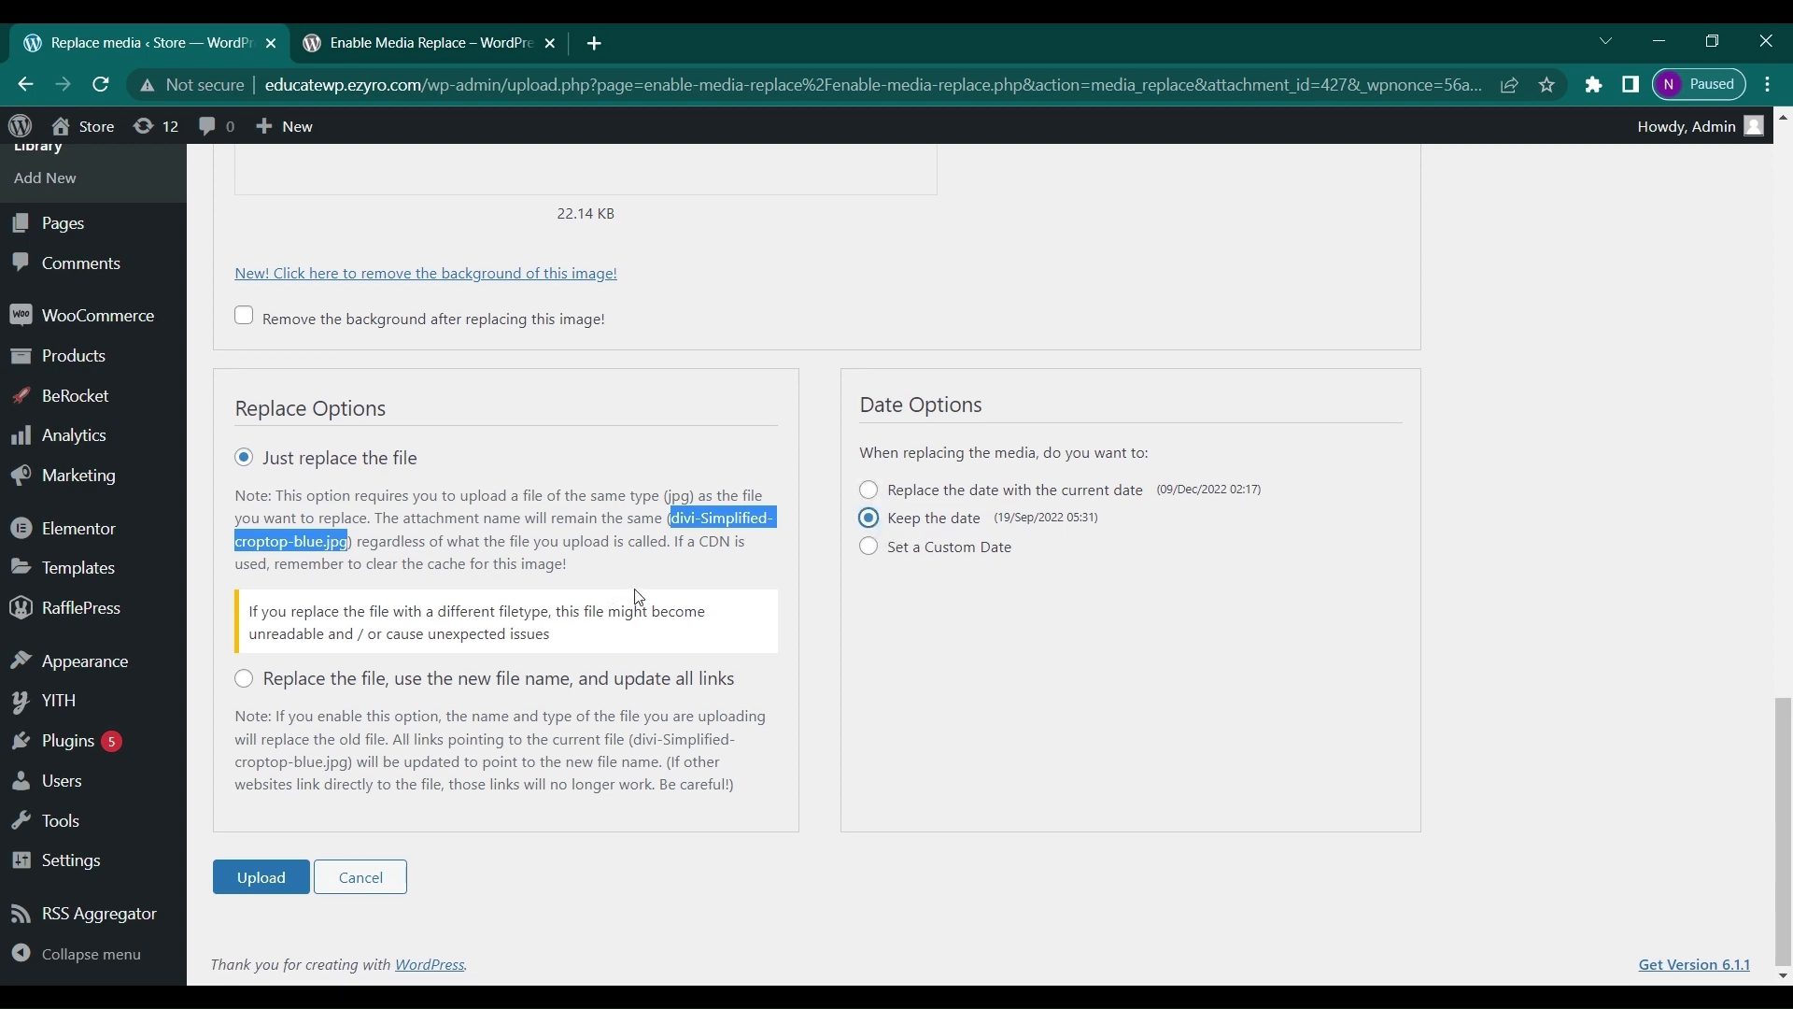
- Upload the replacement for the blue crop top image, using Just replace the file and Keep the date
scroll(639, 596, "up", 1)
scroll(255, 781, "down", 1)
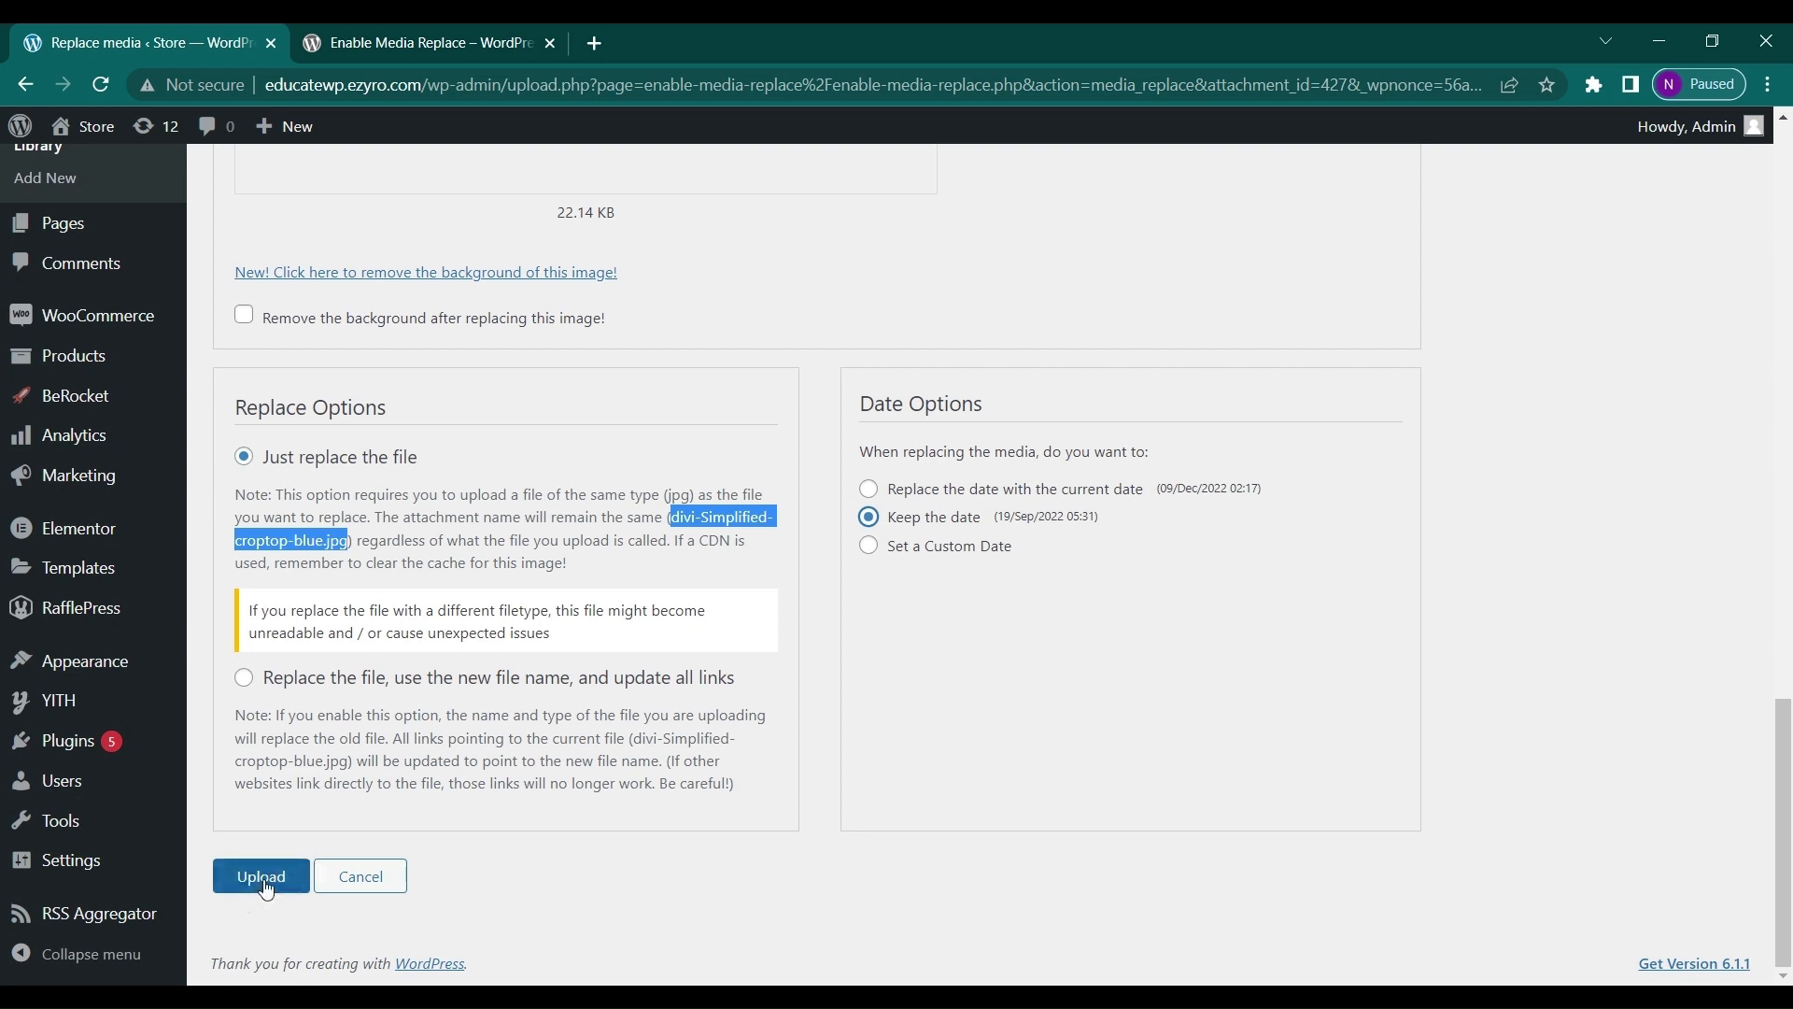
left_click(265, 888)
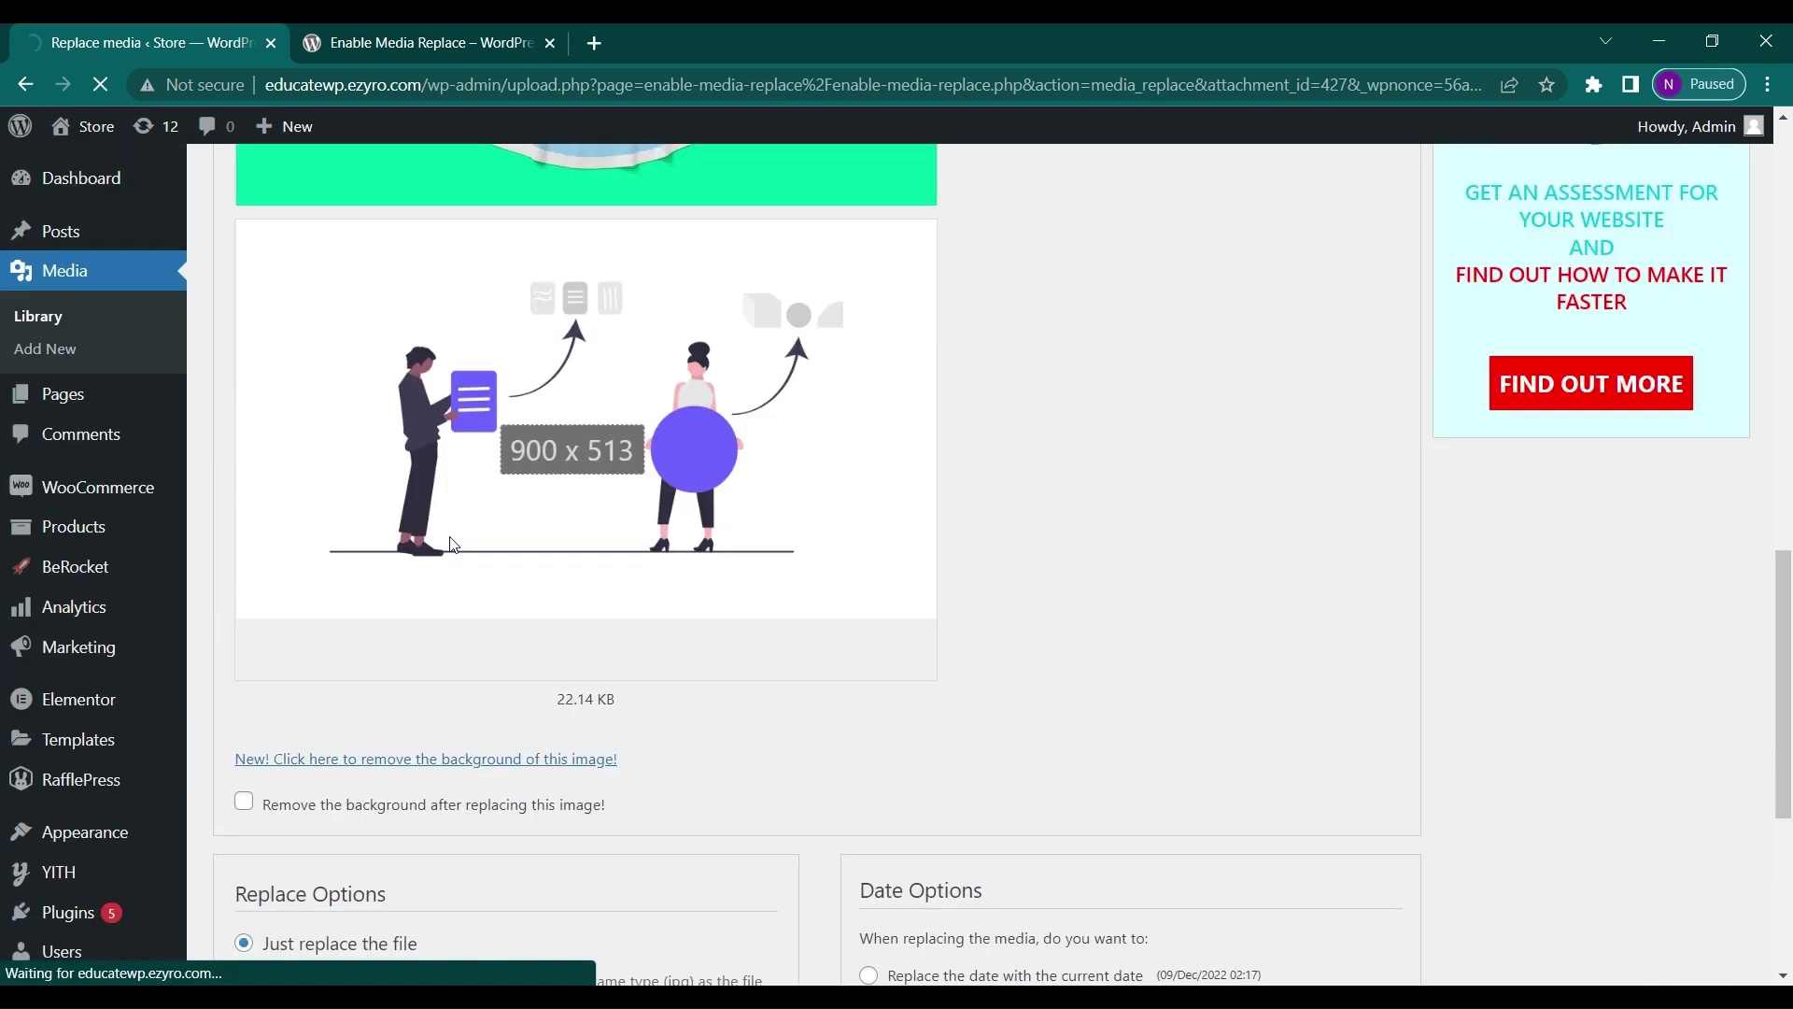
scroll(454, 546, "up", 3)
scroll(454, 546, "down", 5)
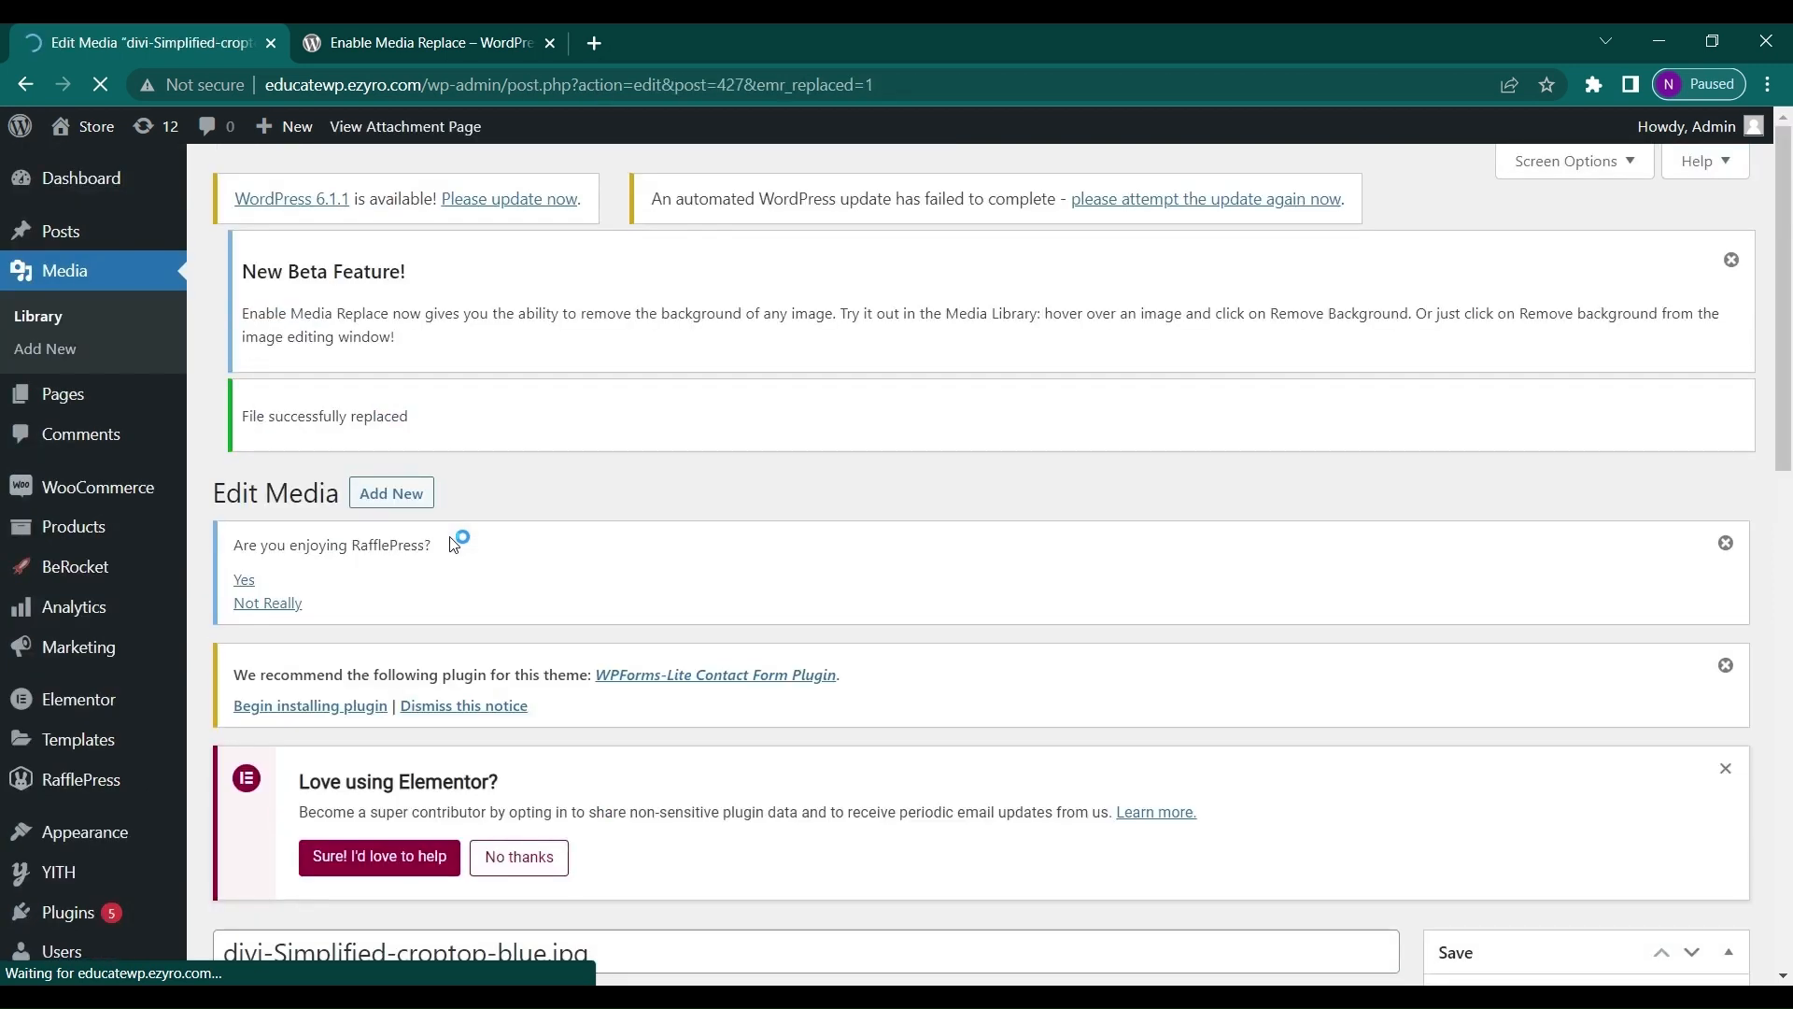
- Open the replaced attachment's permalink in a separate browser tab to view its public page
scroll(533, 648, "down", 5)
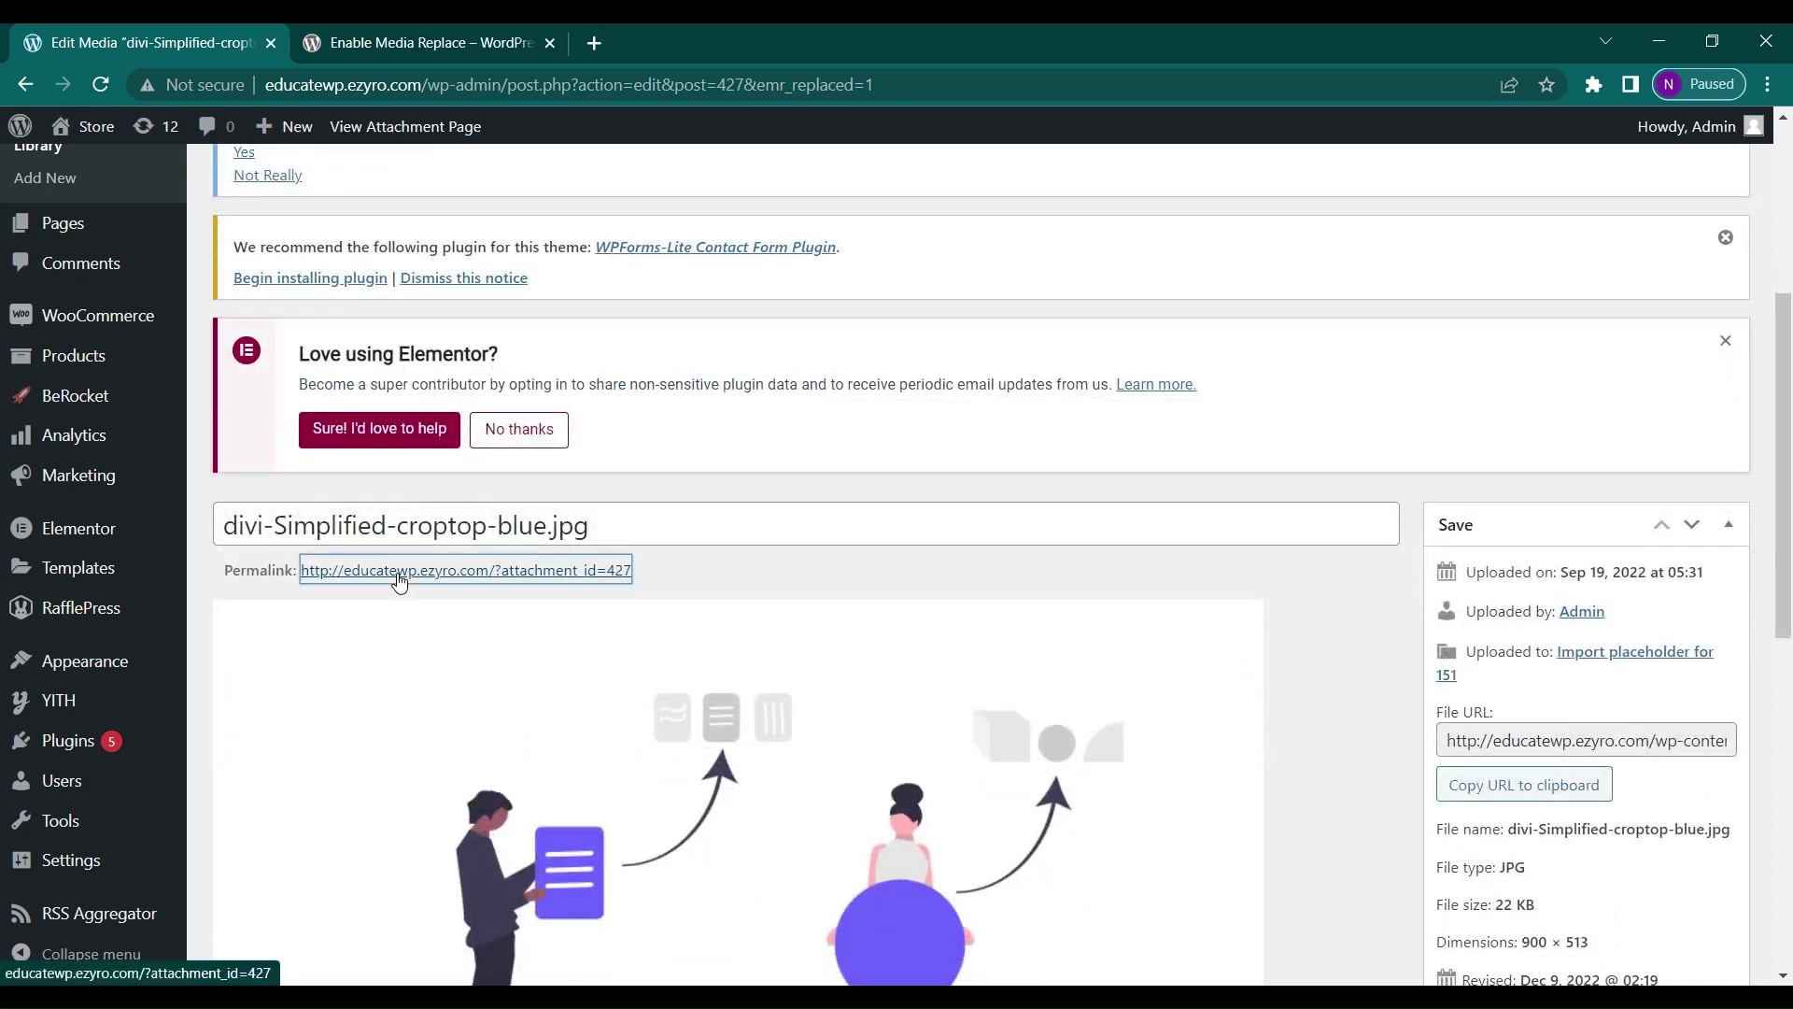
left_click_drag(392, 572, 566, 26)
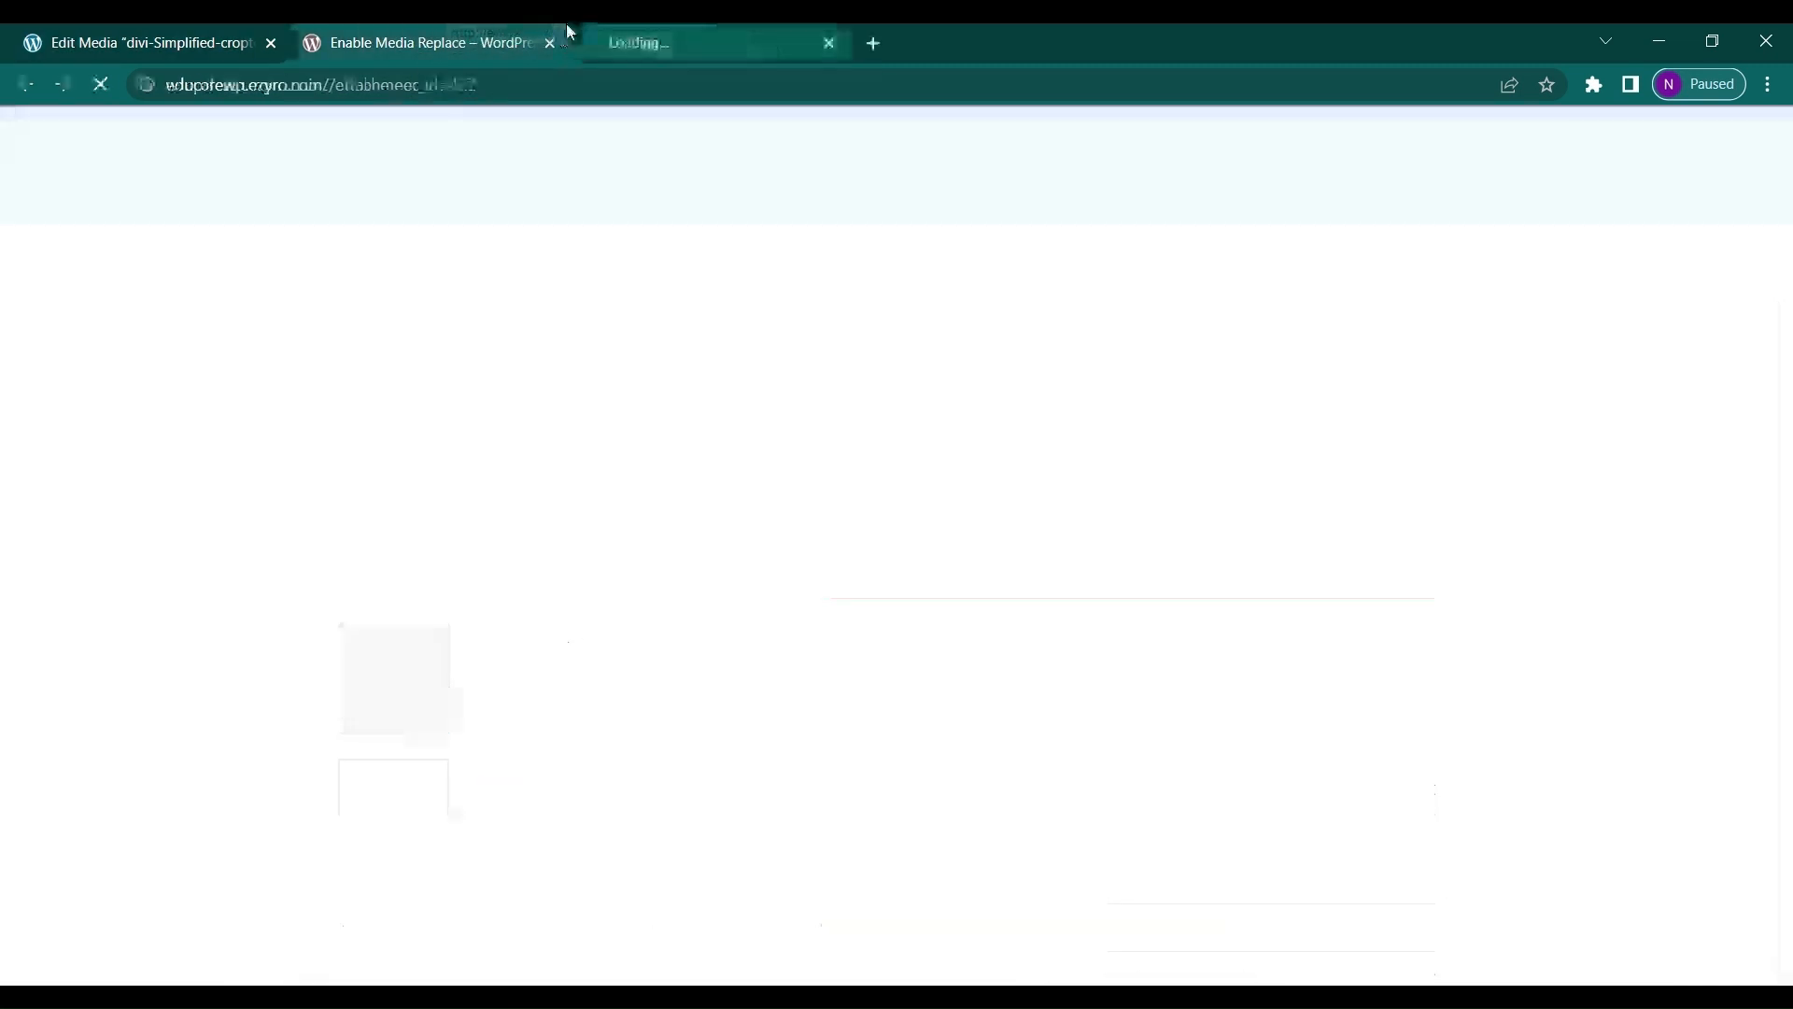
left_click(219, 30)
left_click(698, 24)
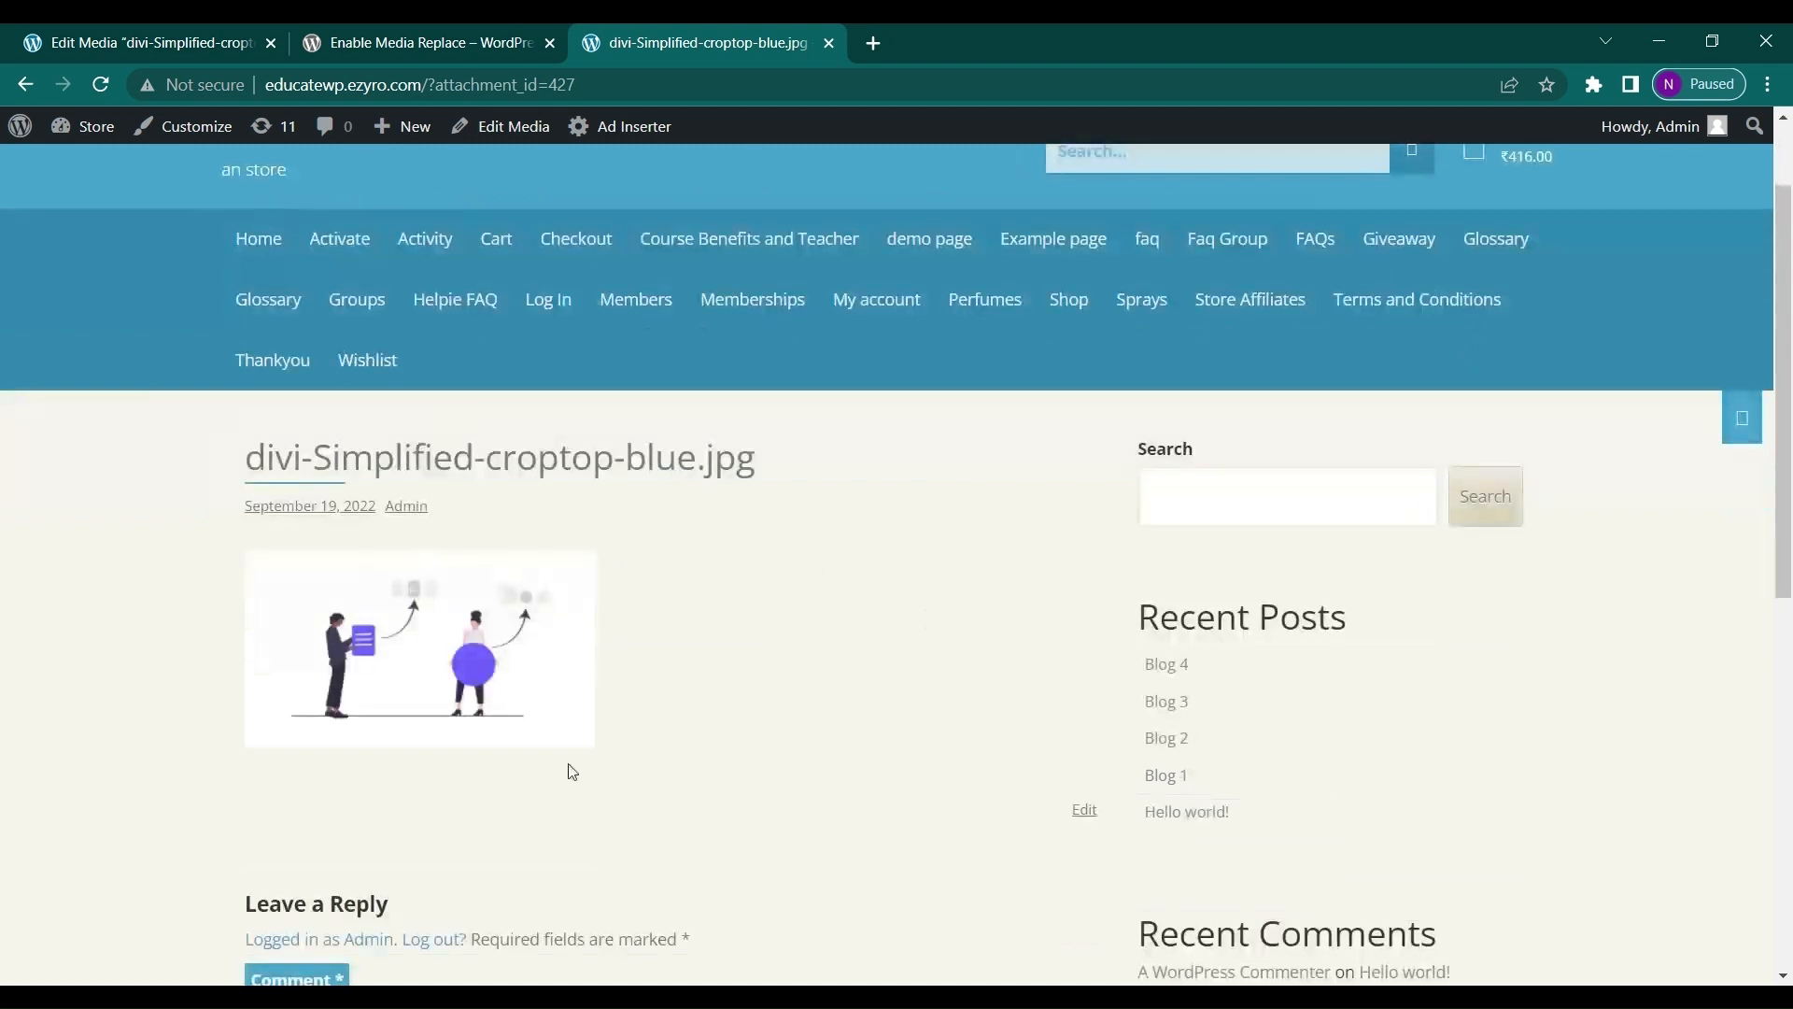
- Return to the Media Library and check the replaced crop top thumbnail in the image grid
left_click(195, 53)
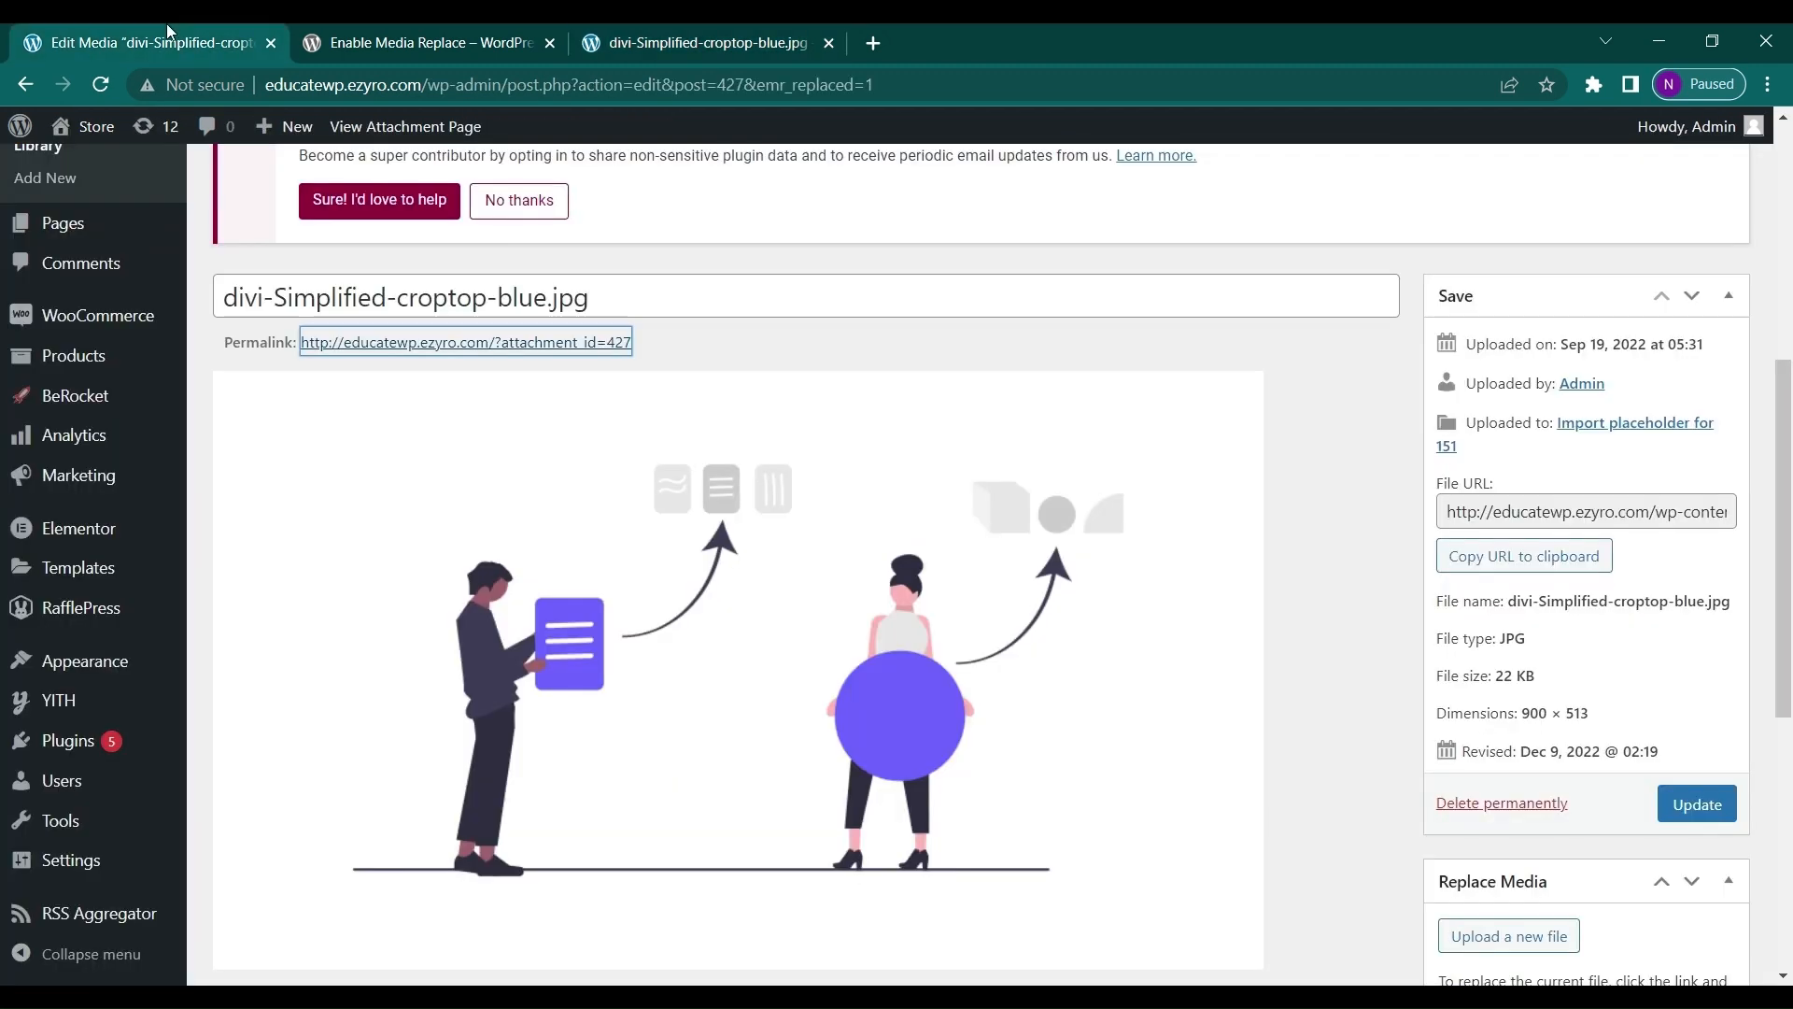
mouse_move(94, 477)
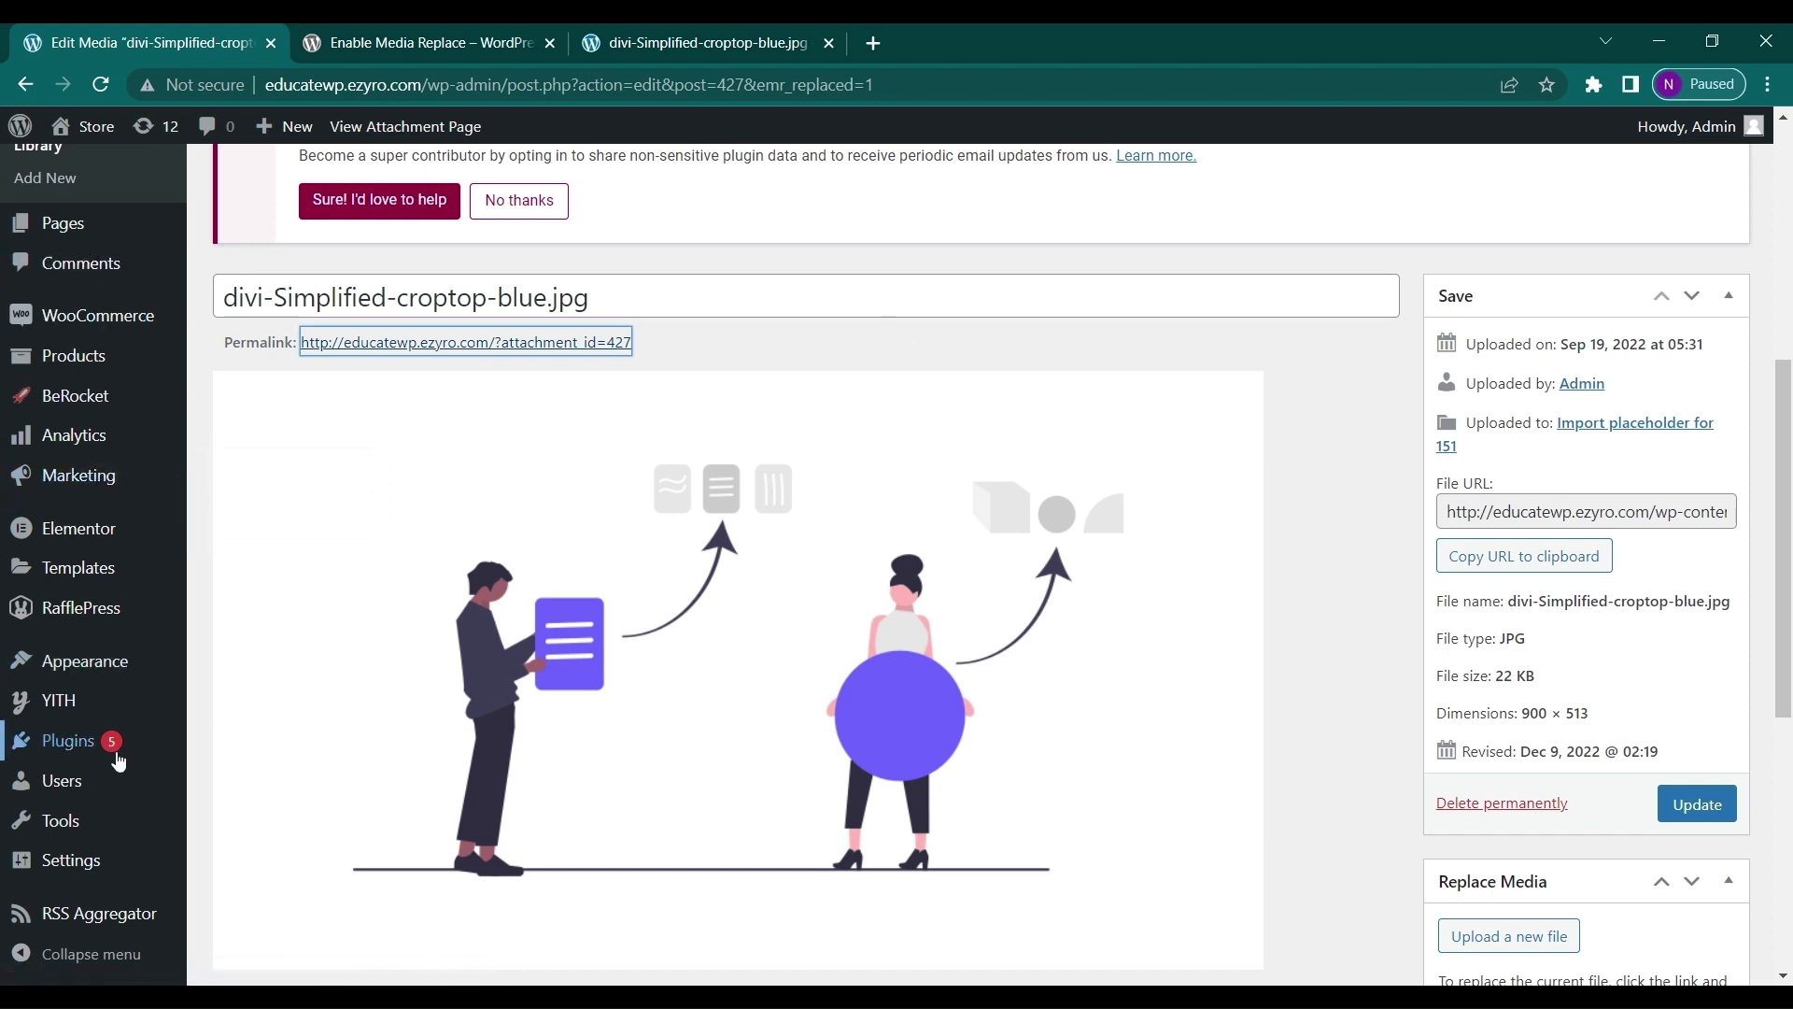
scroll(53, 227, "up", 2)
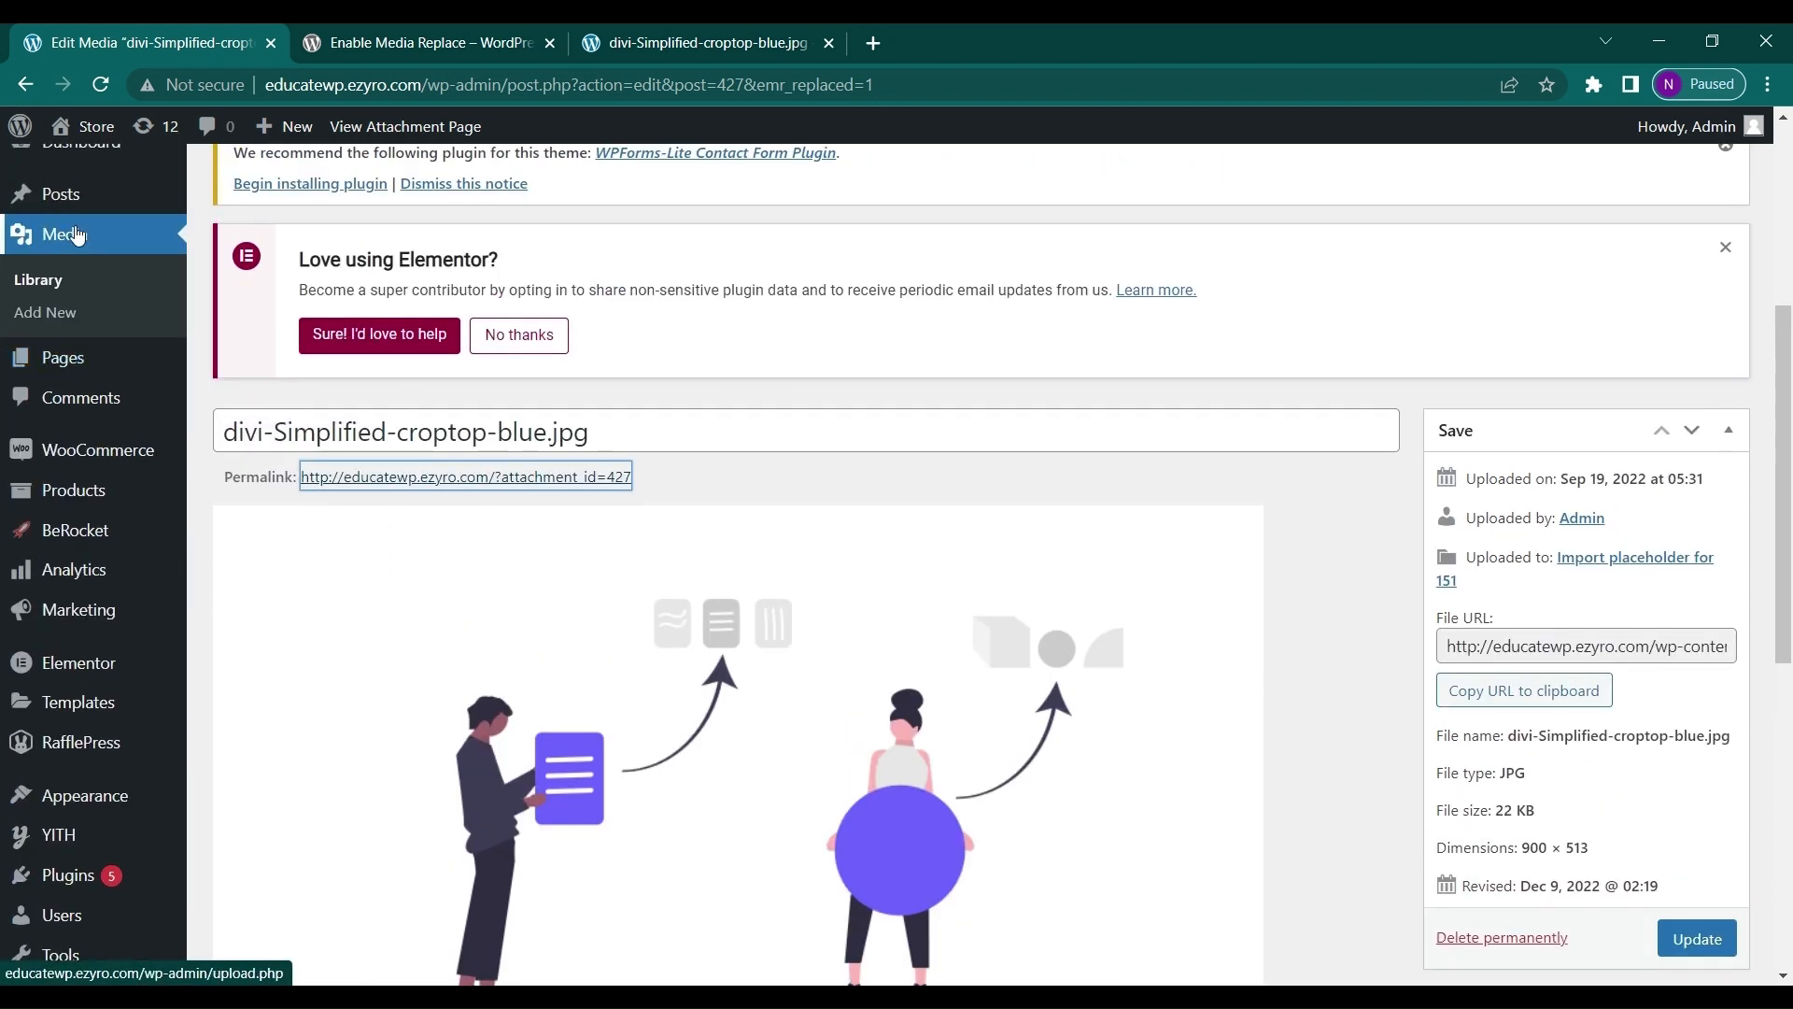
left_click(77, 235)
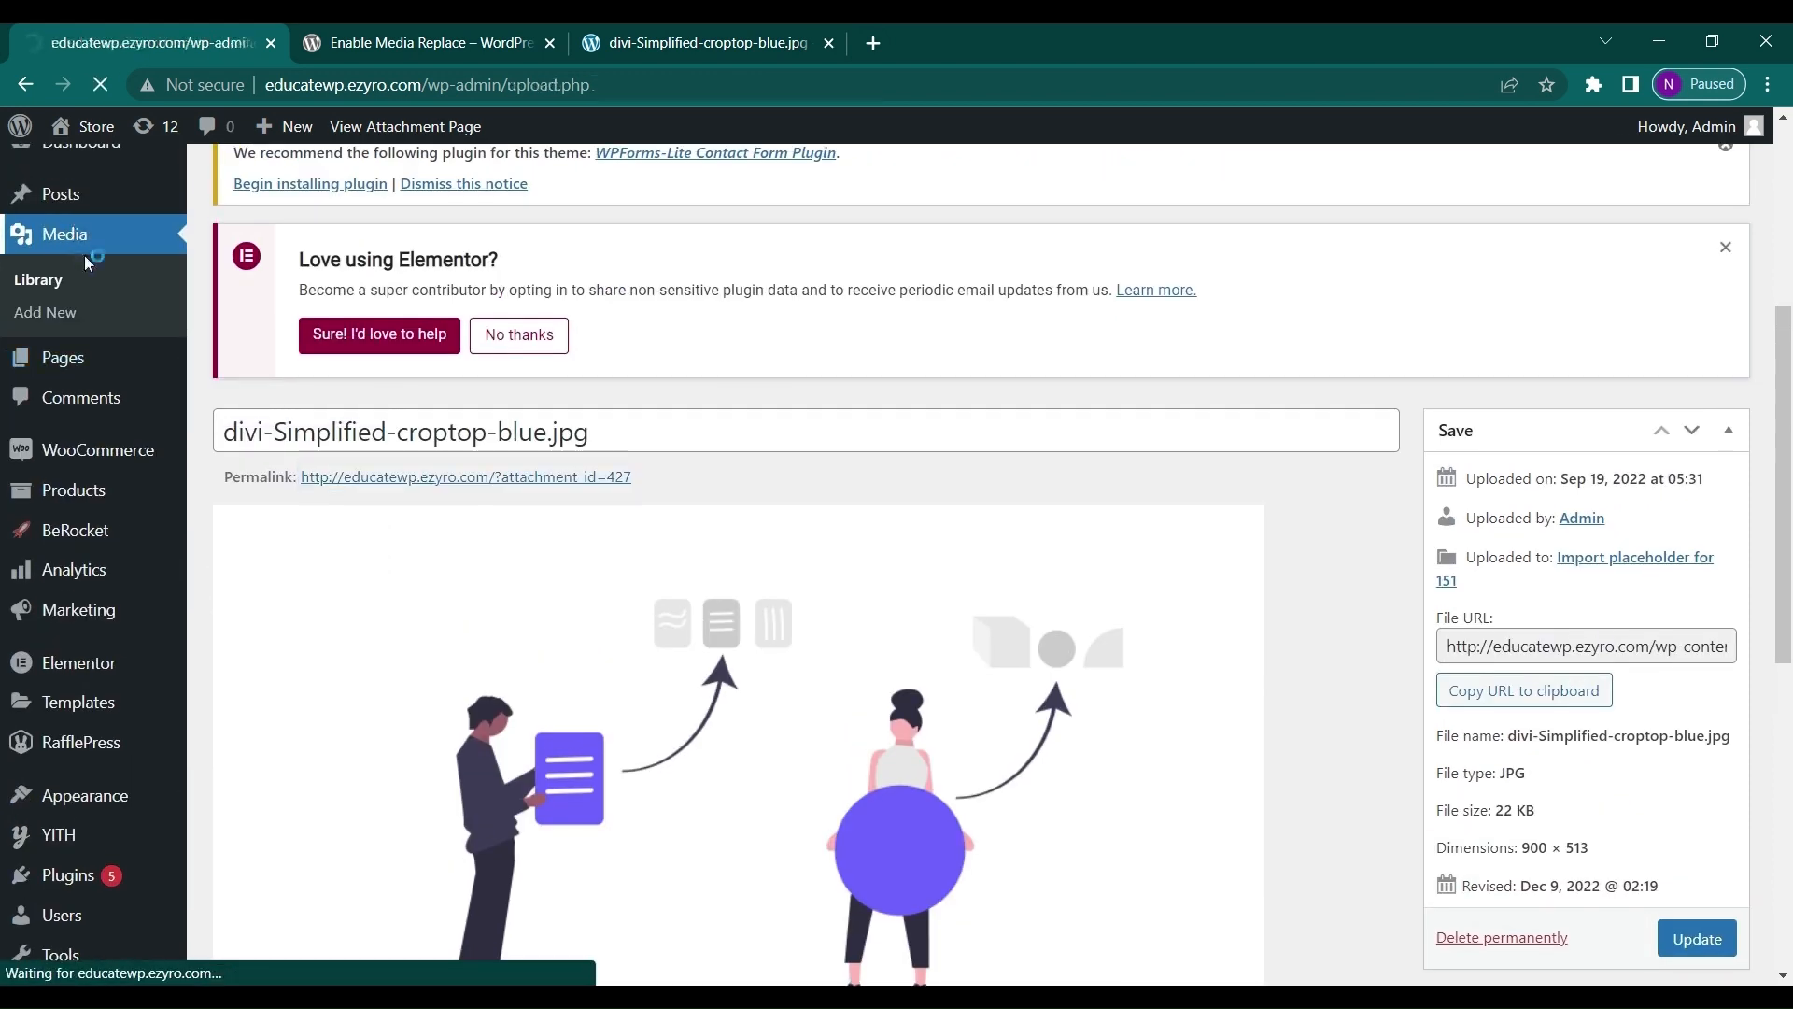
scroll(609, 656, "down", 7)
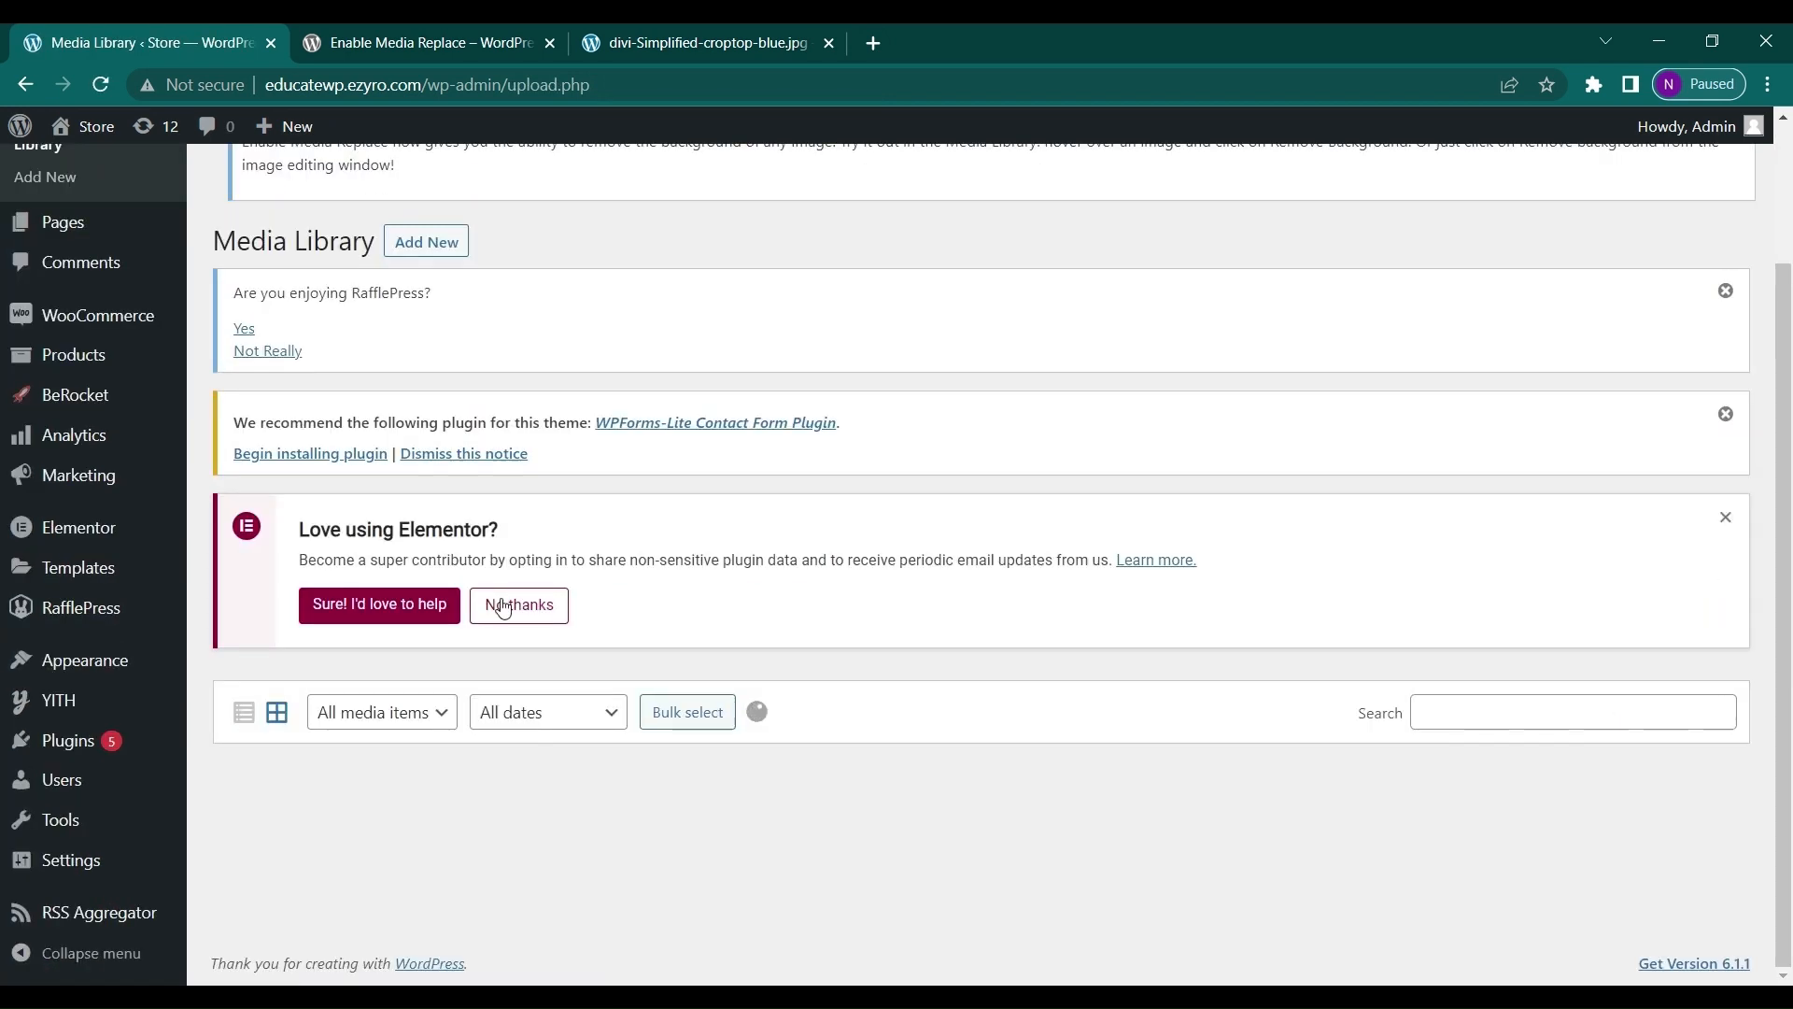
scroll(609, 655, "down", 2)
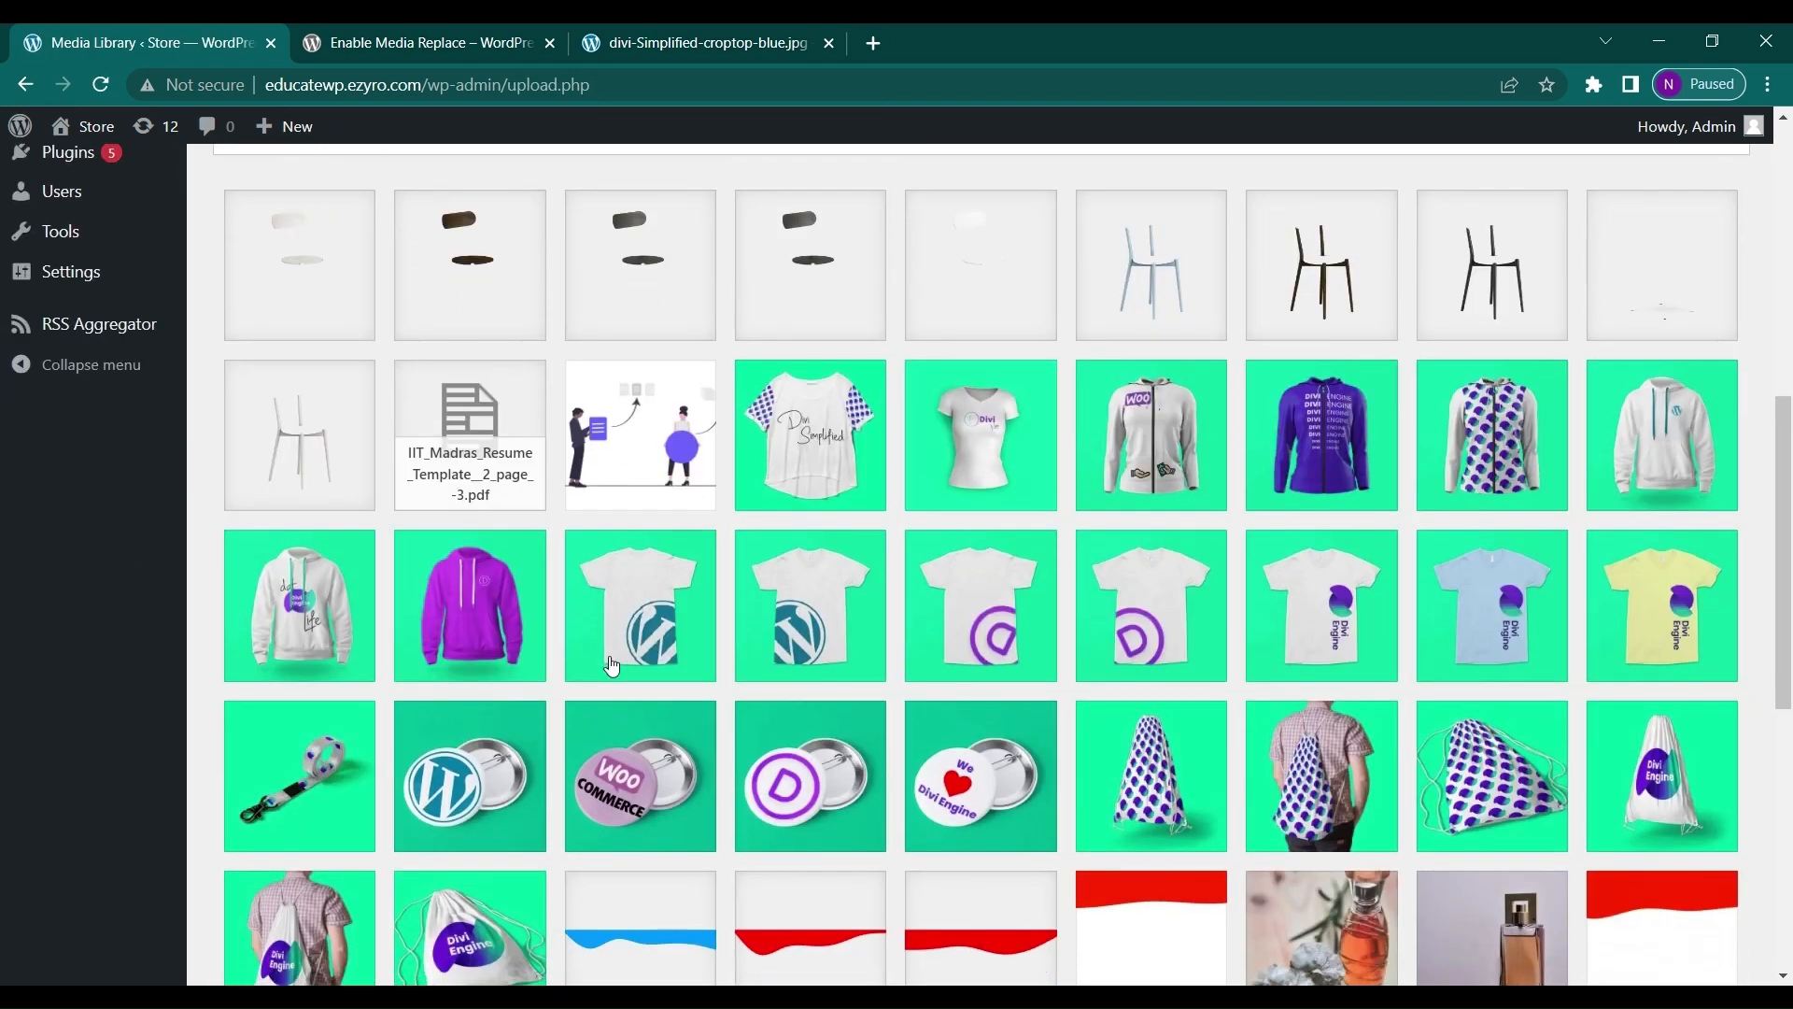
scroll(611, 665, "down", 1)
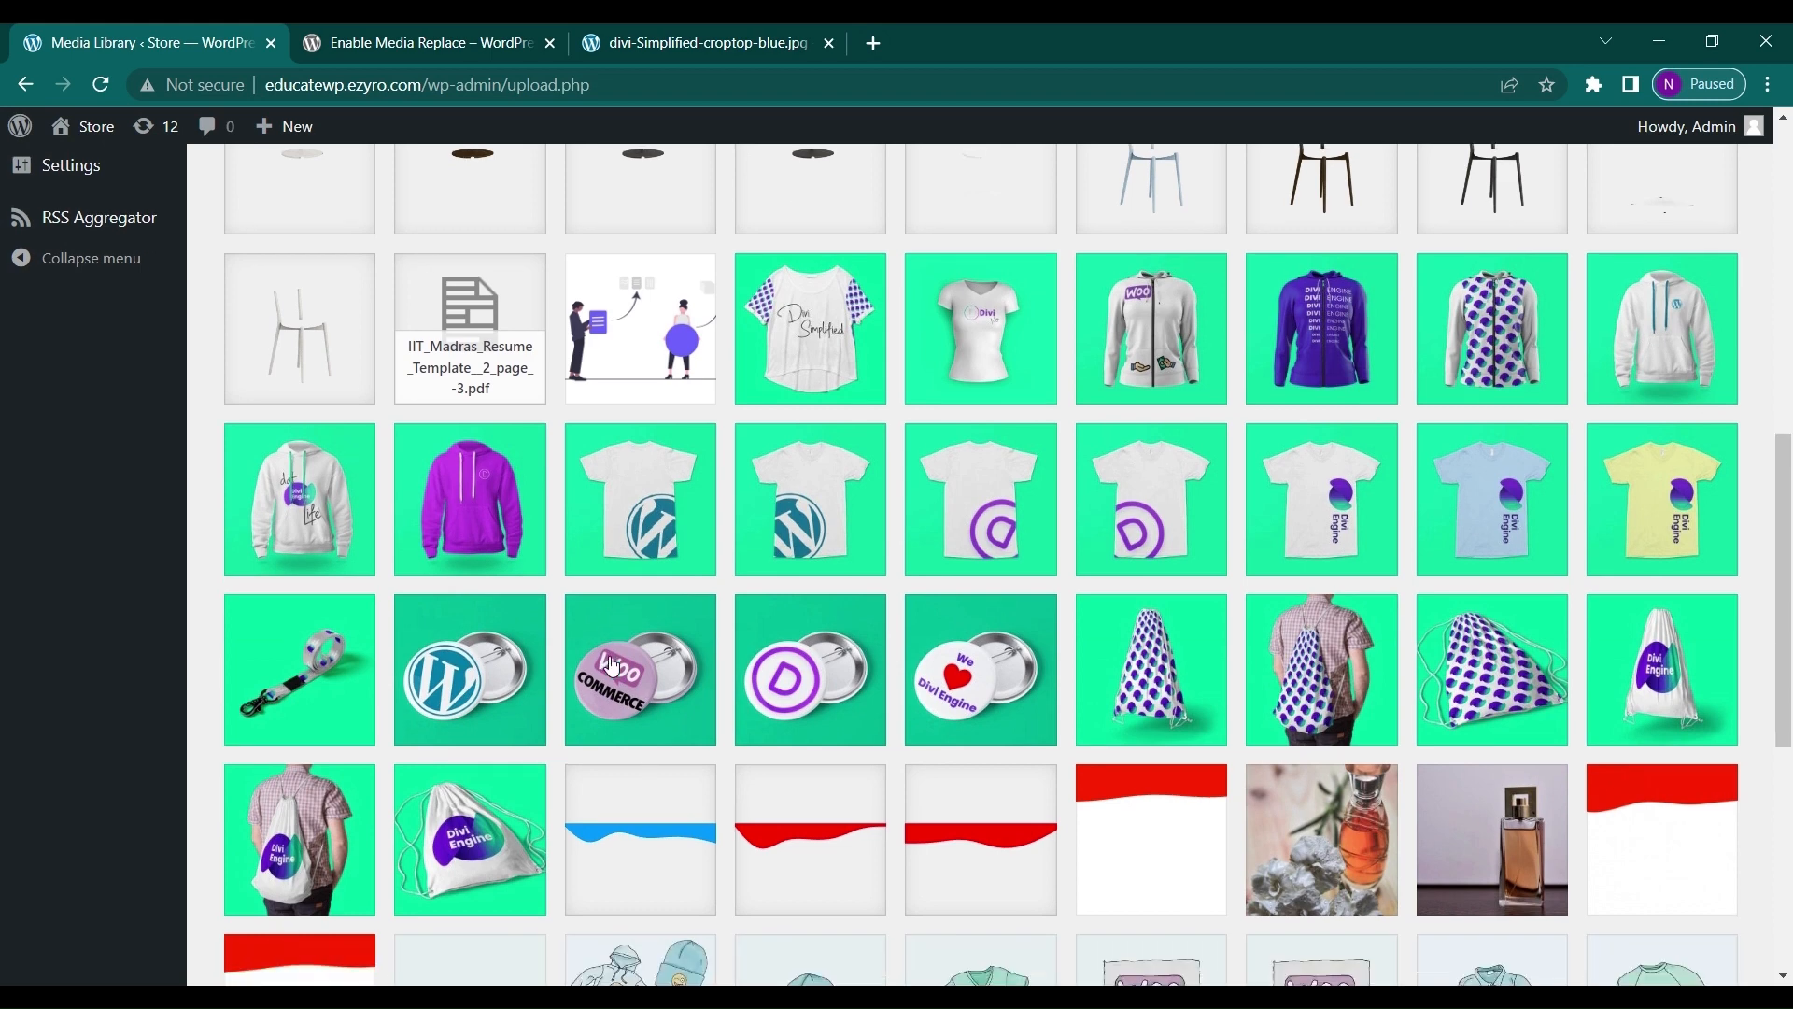
- Start replacing the Divi-Ninja.jpg T-shirt image with a new file from its attachment details
left_click(950, 369)
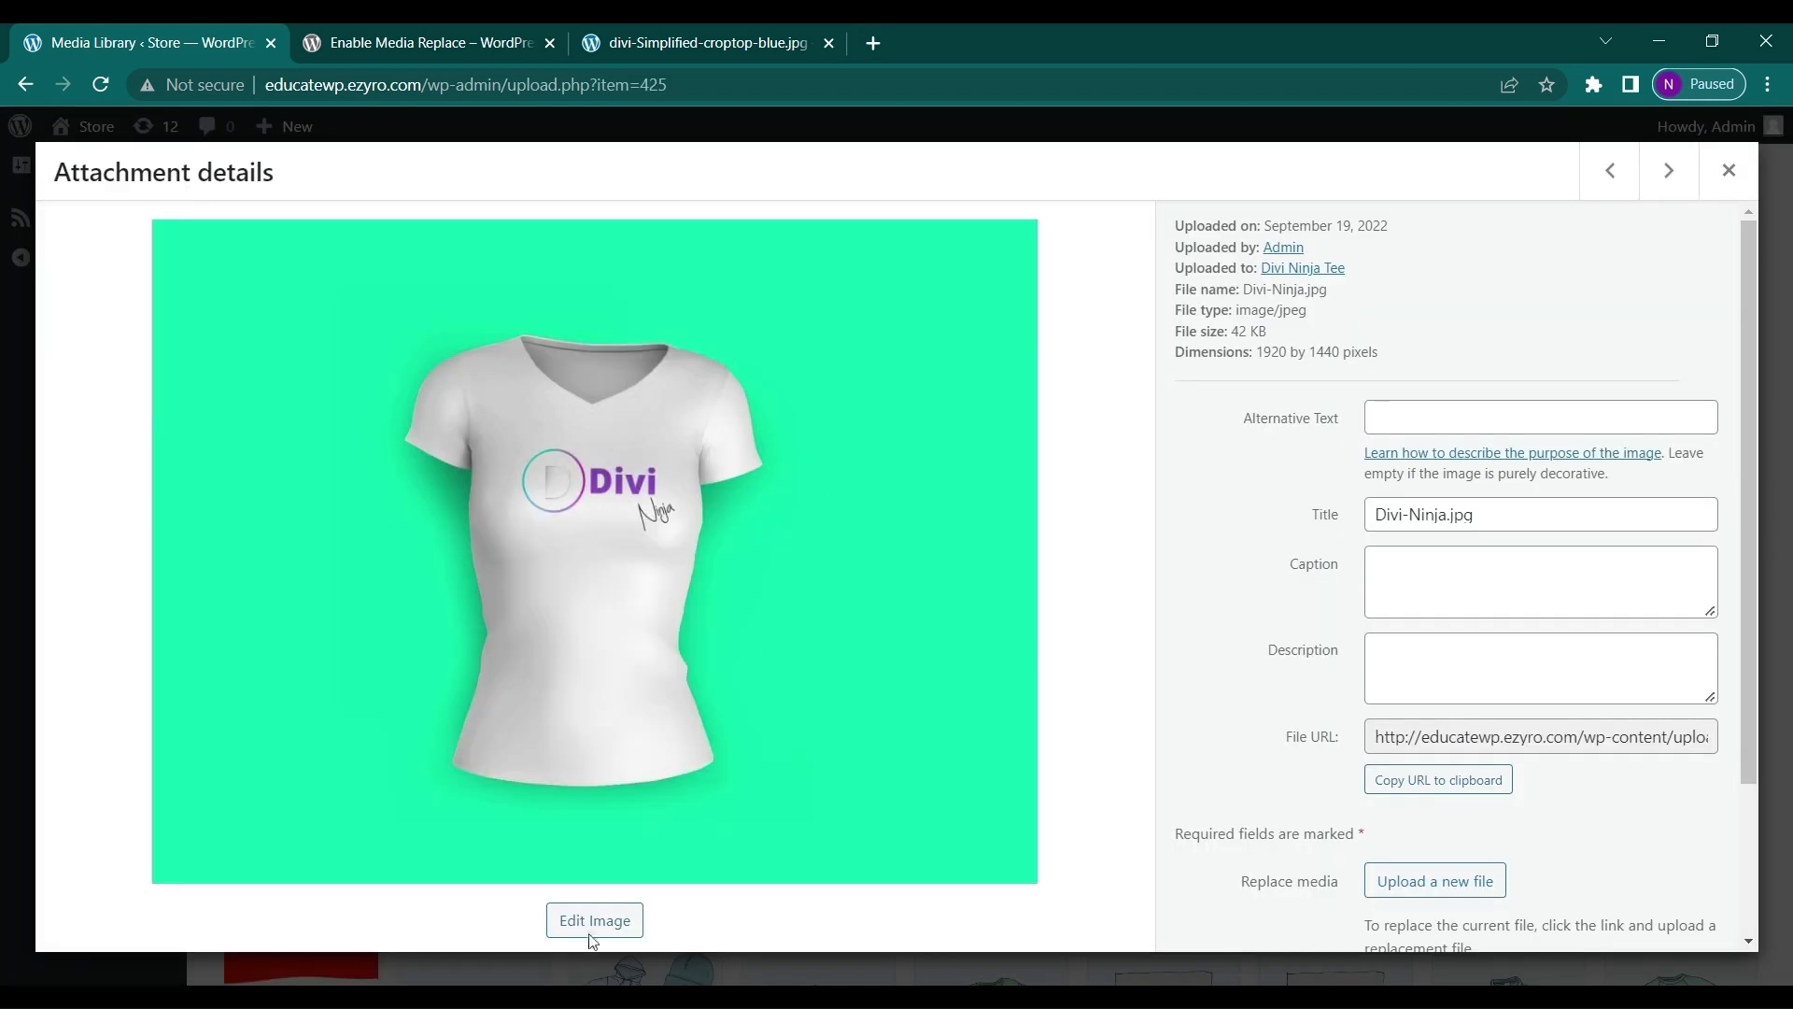
scroll(1443, 869, "down", 2)
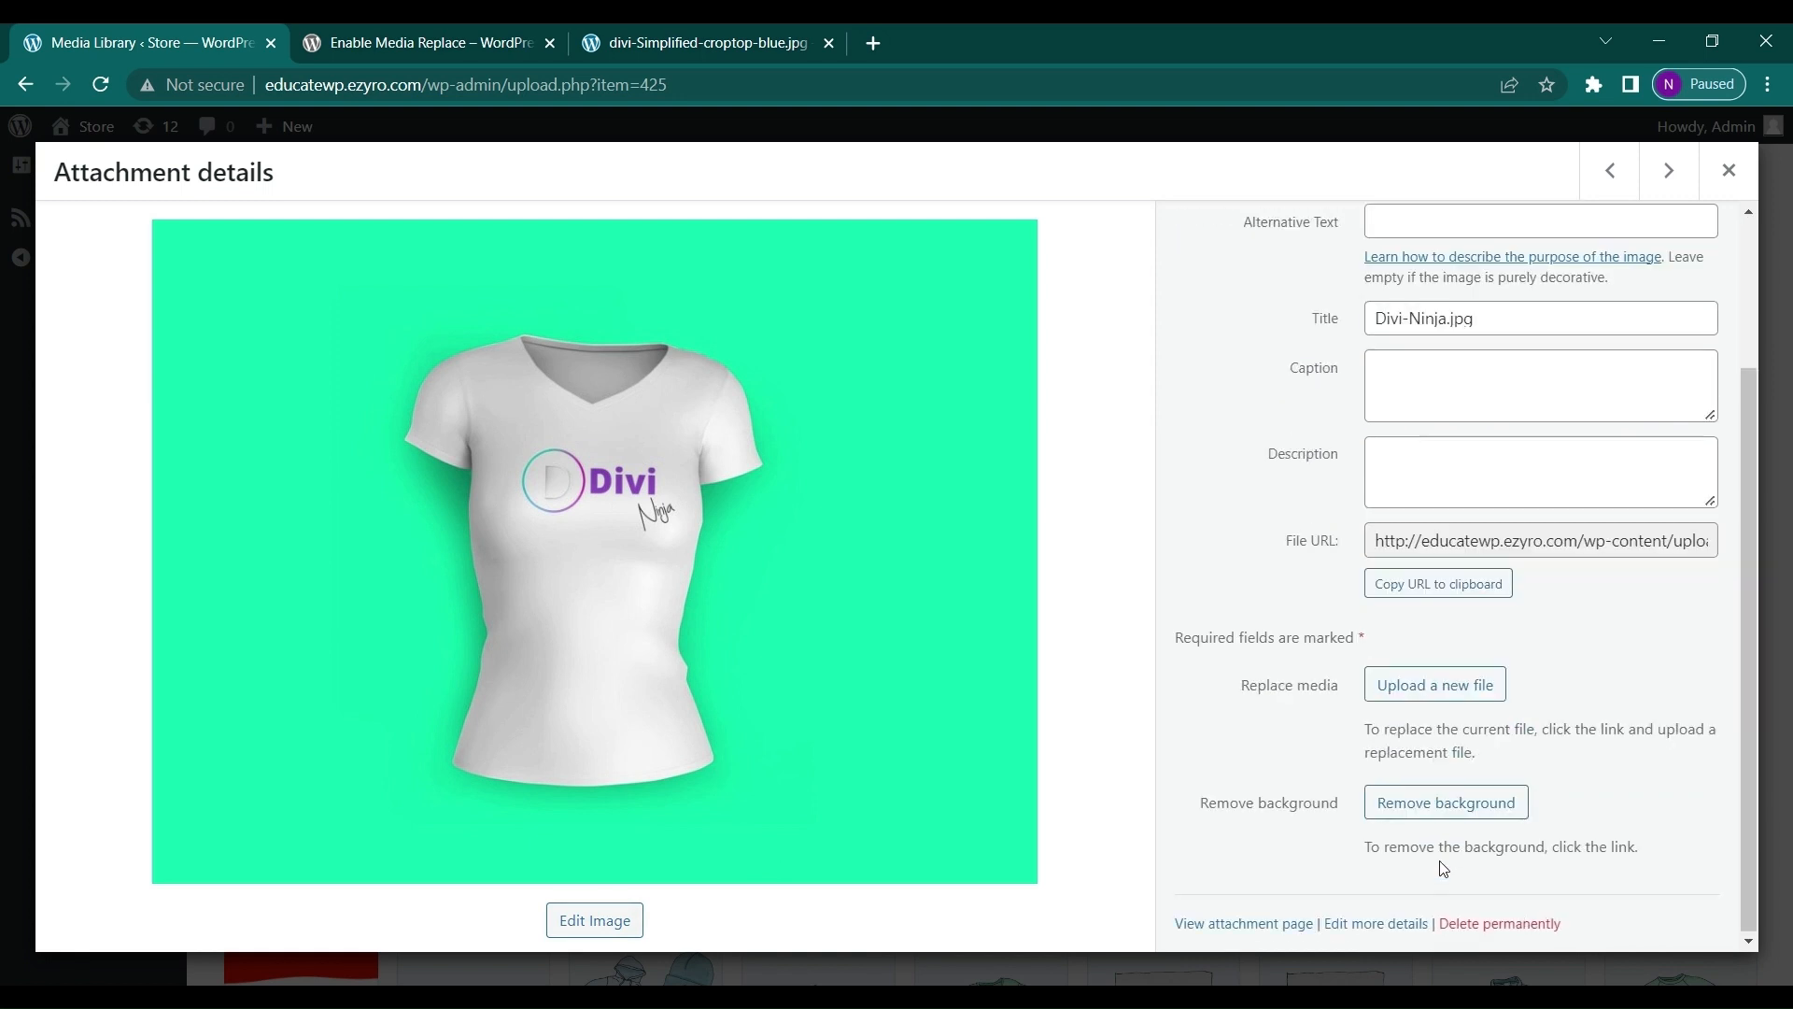
left_click(1436, 700)
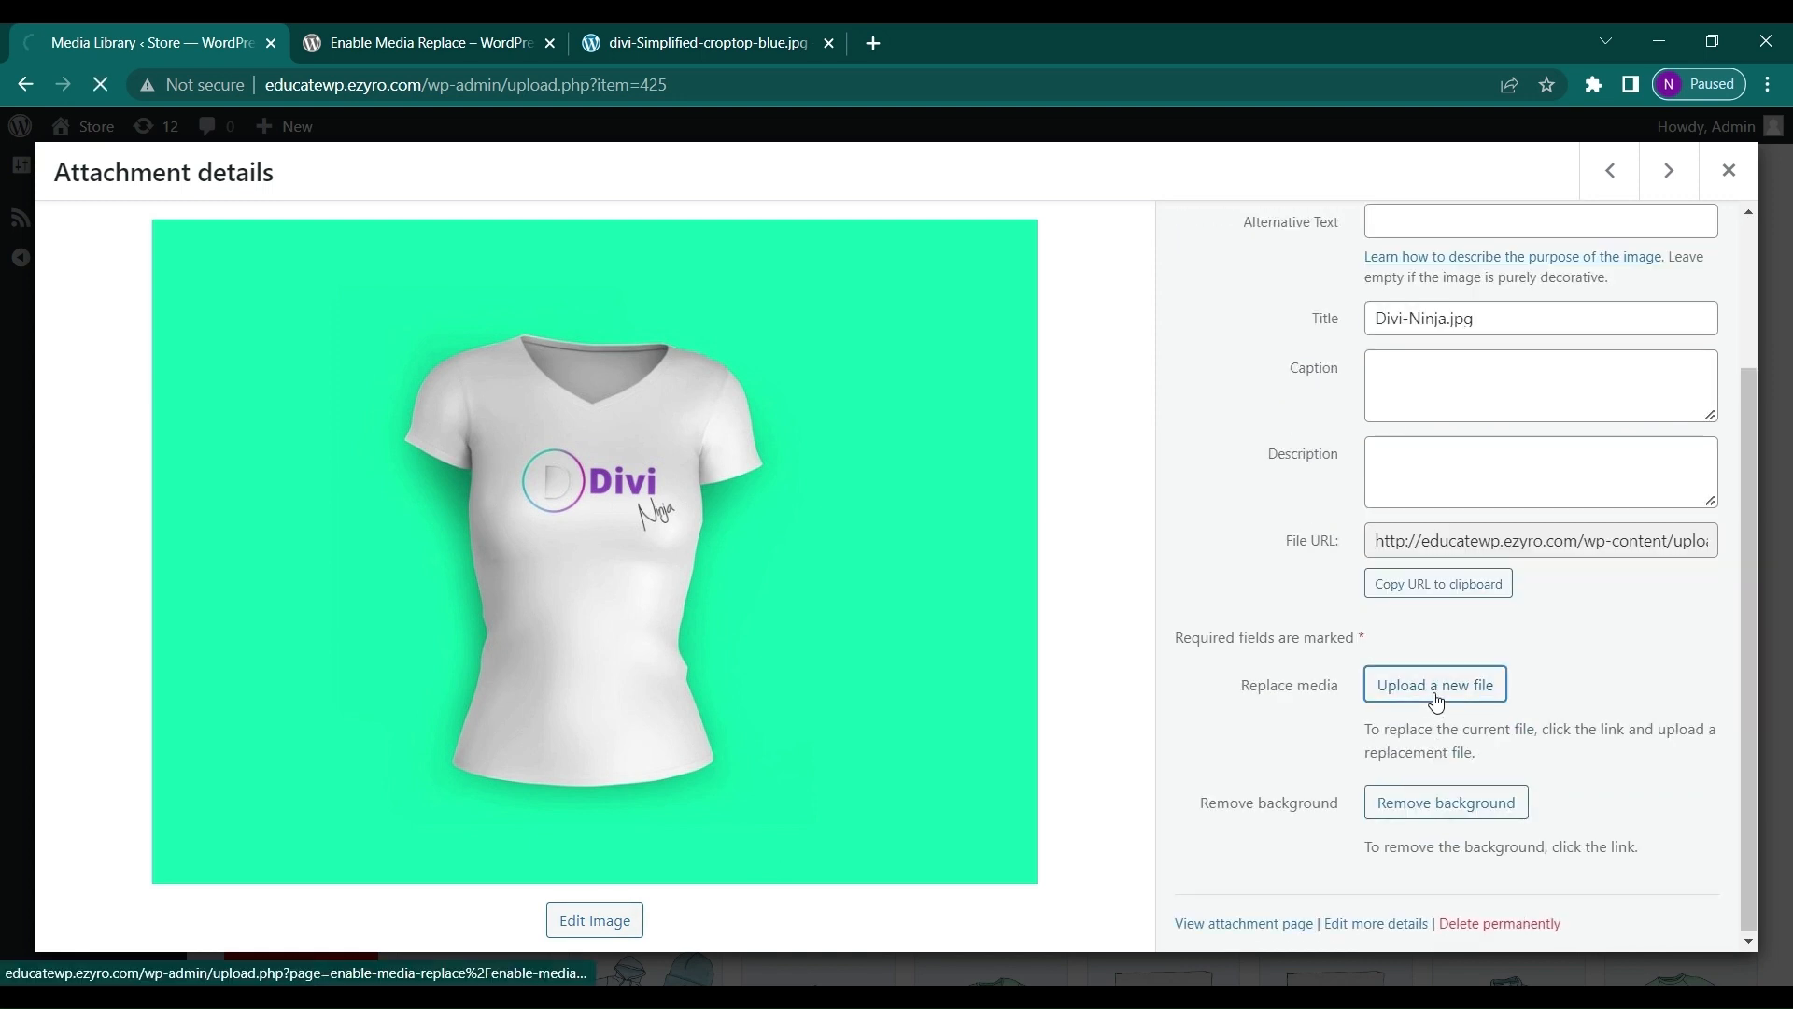
- Choose undraw_Elements_re_25t9.png from the Downloads folder as the replacement file for Divi-Ninja.jpg
scroll(676, 798, "down", 2)
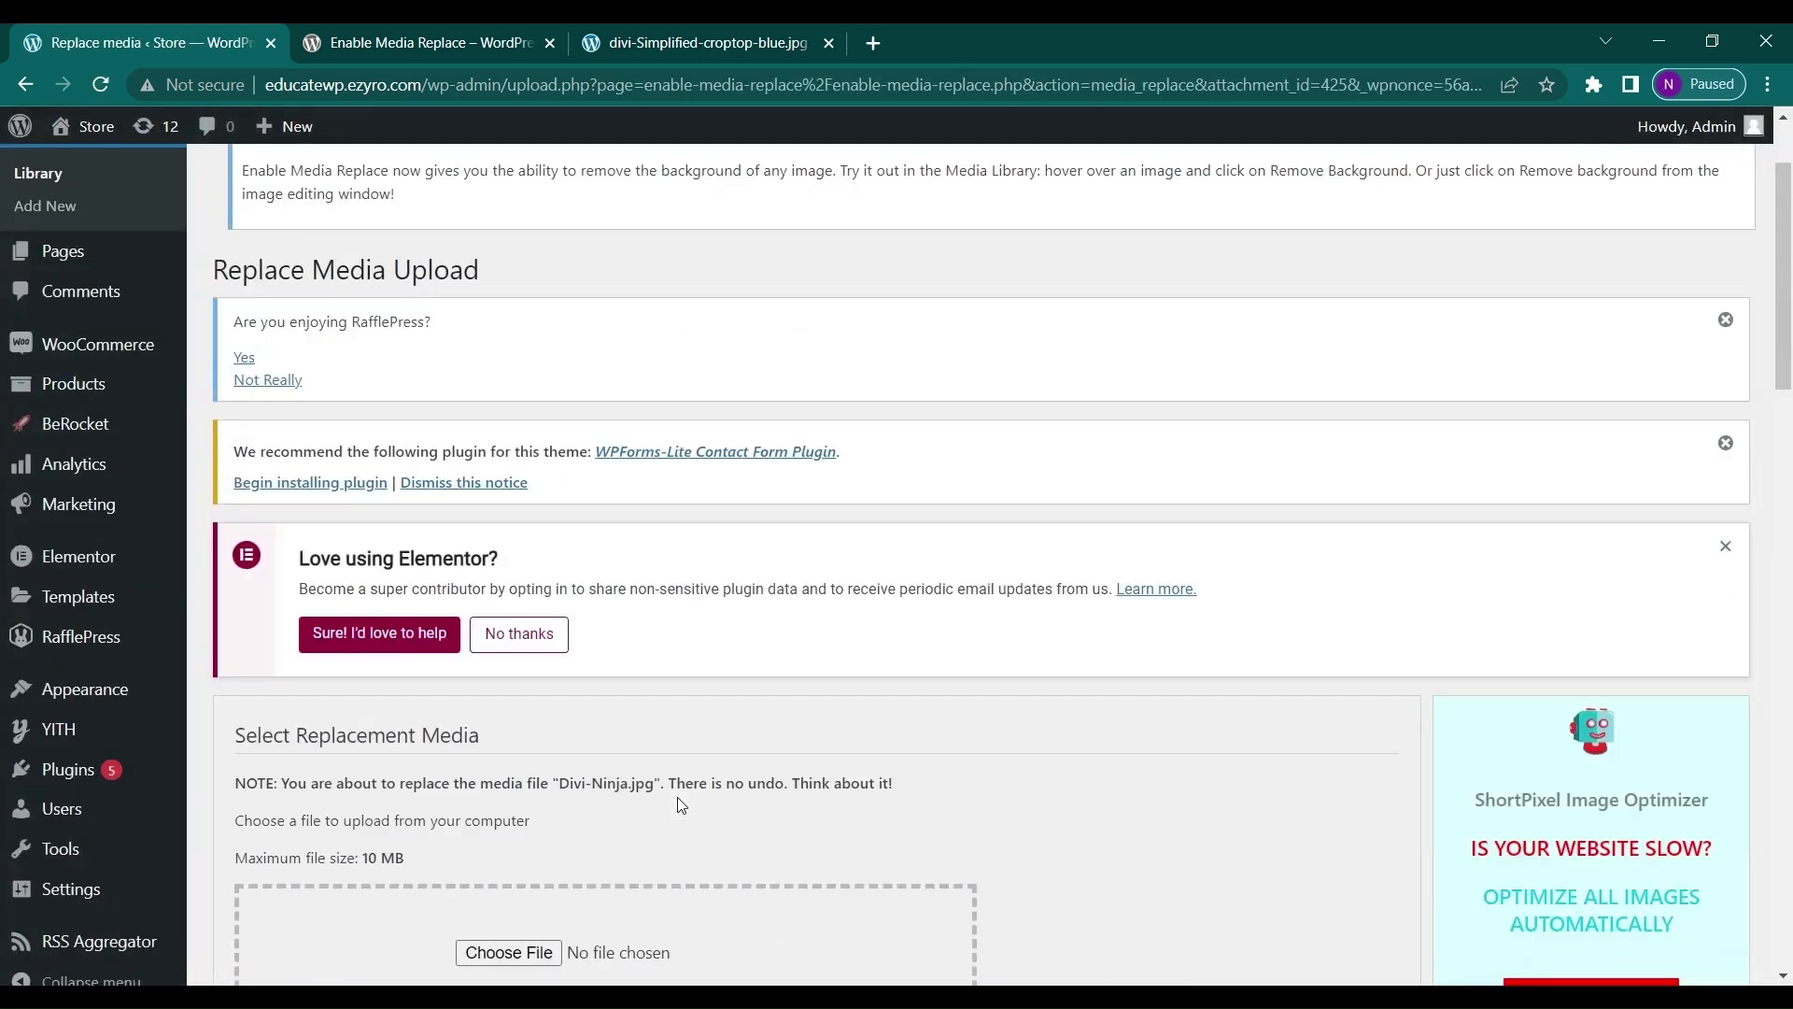
scroll(676, 798, "down", 10)
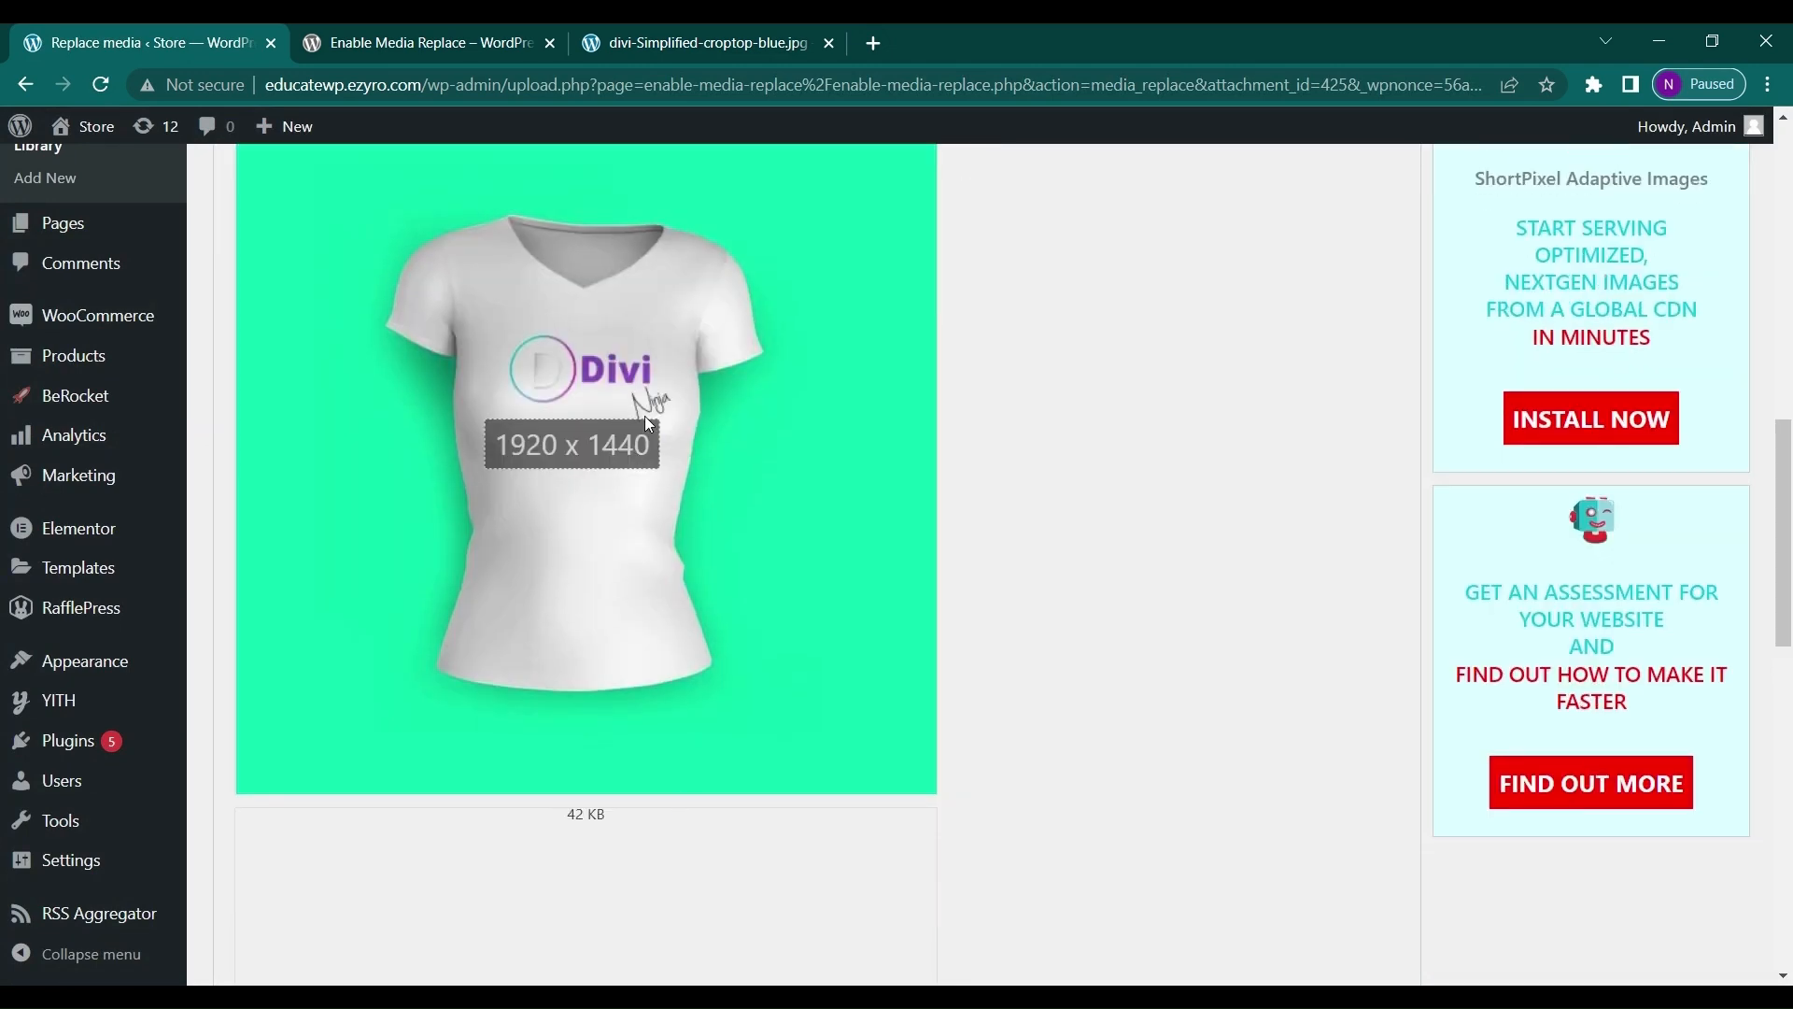
scroll(649, 422, "up", 5)
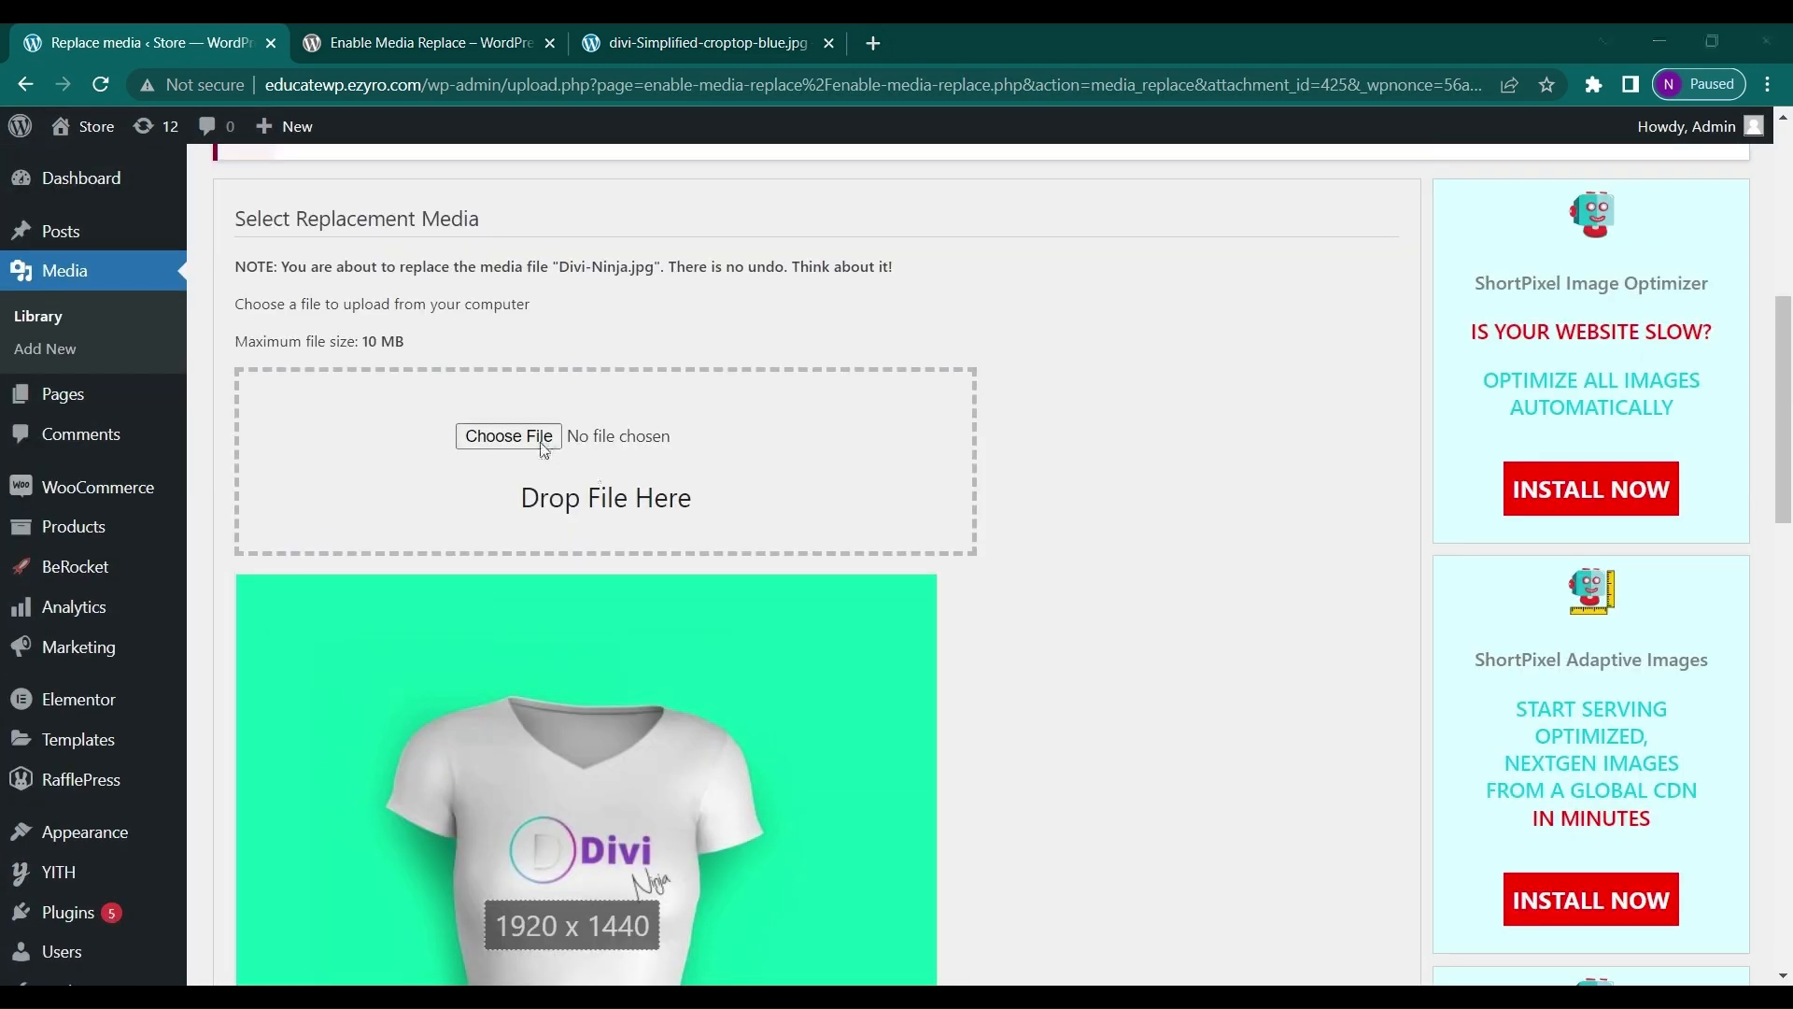
left_click(544, 449)
scroll(349, 469, "down", 8)
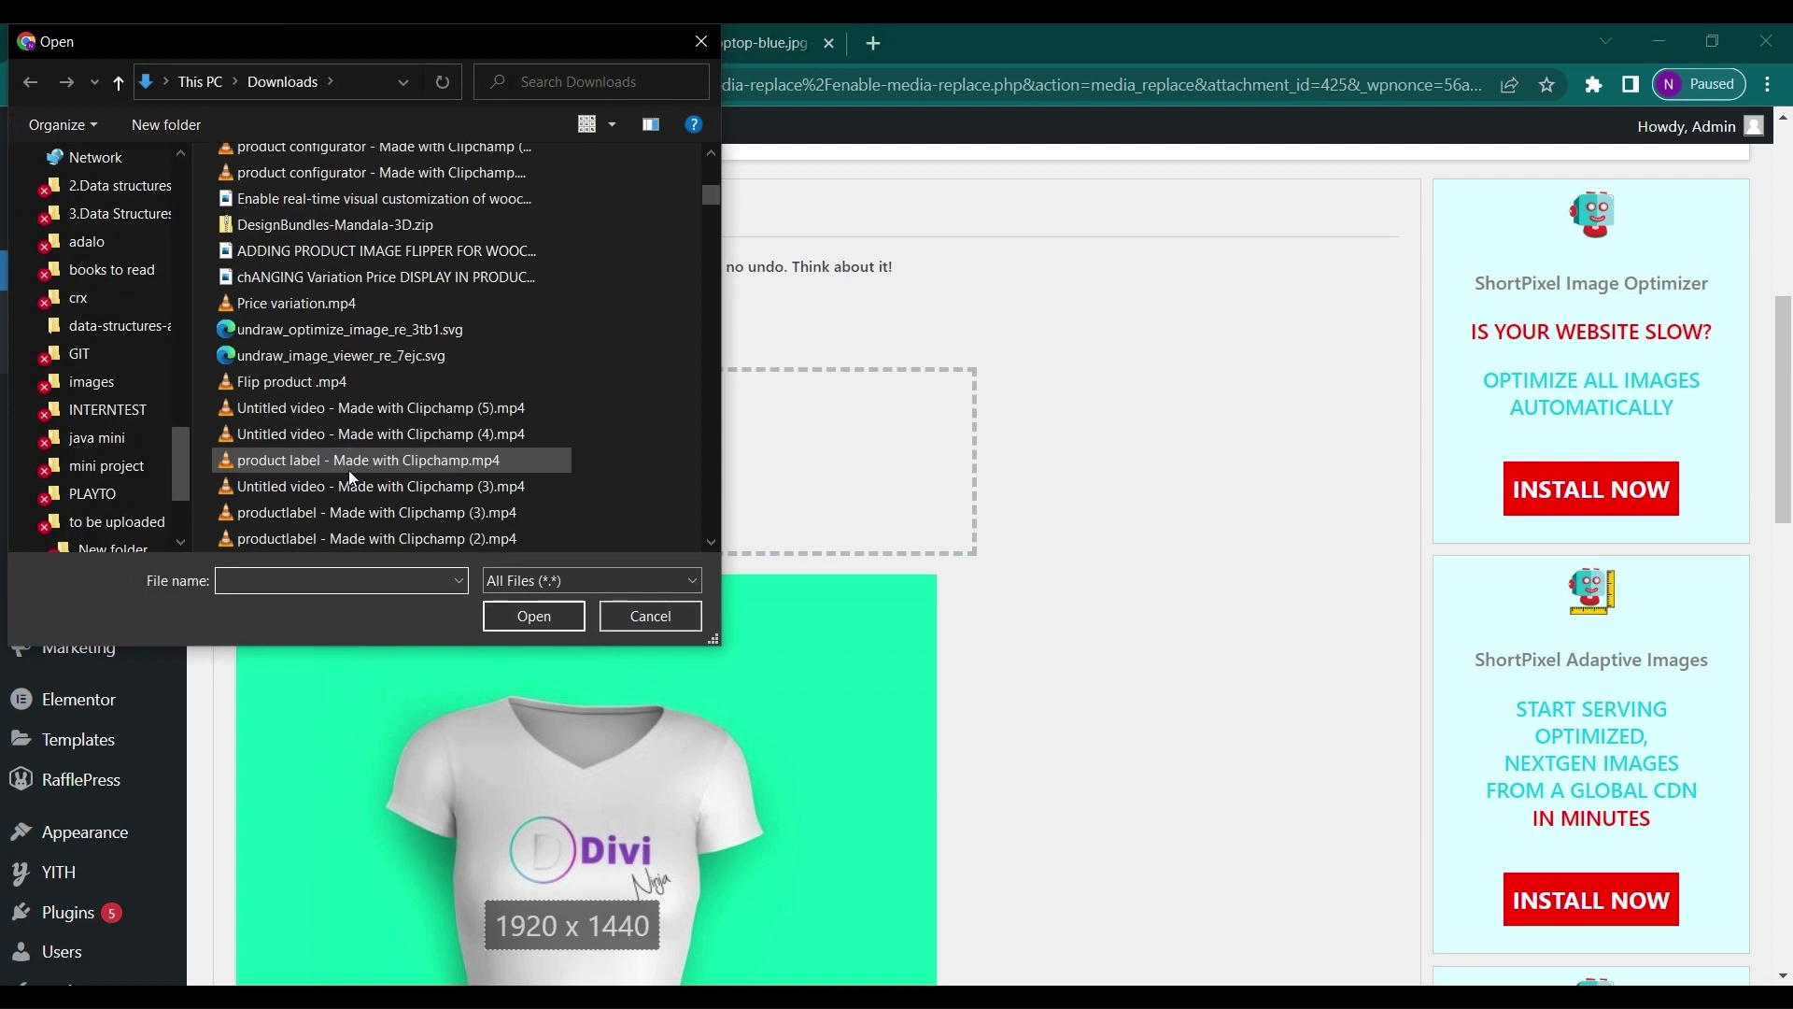
scroll(351, 280, "down", 5)
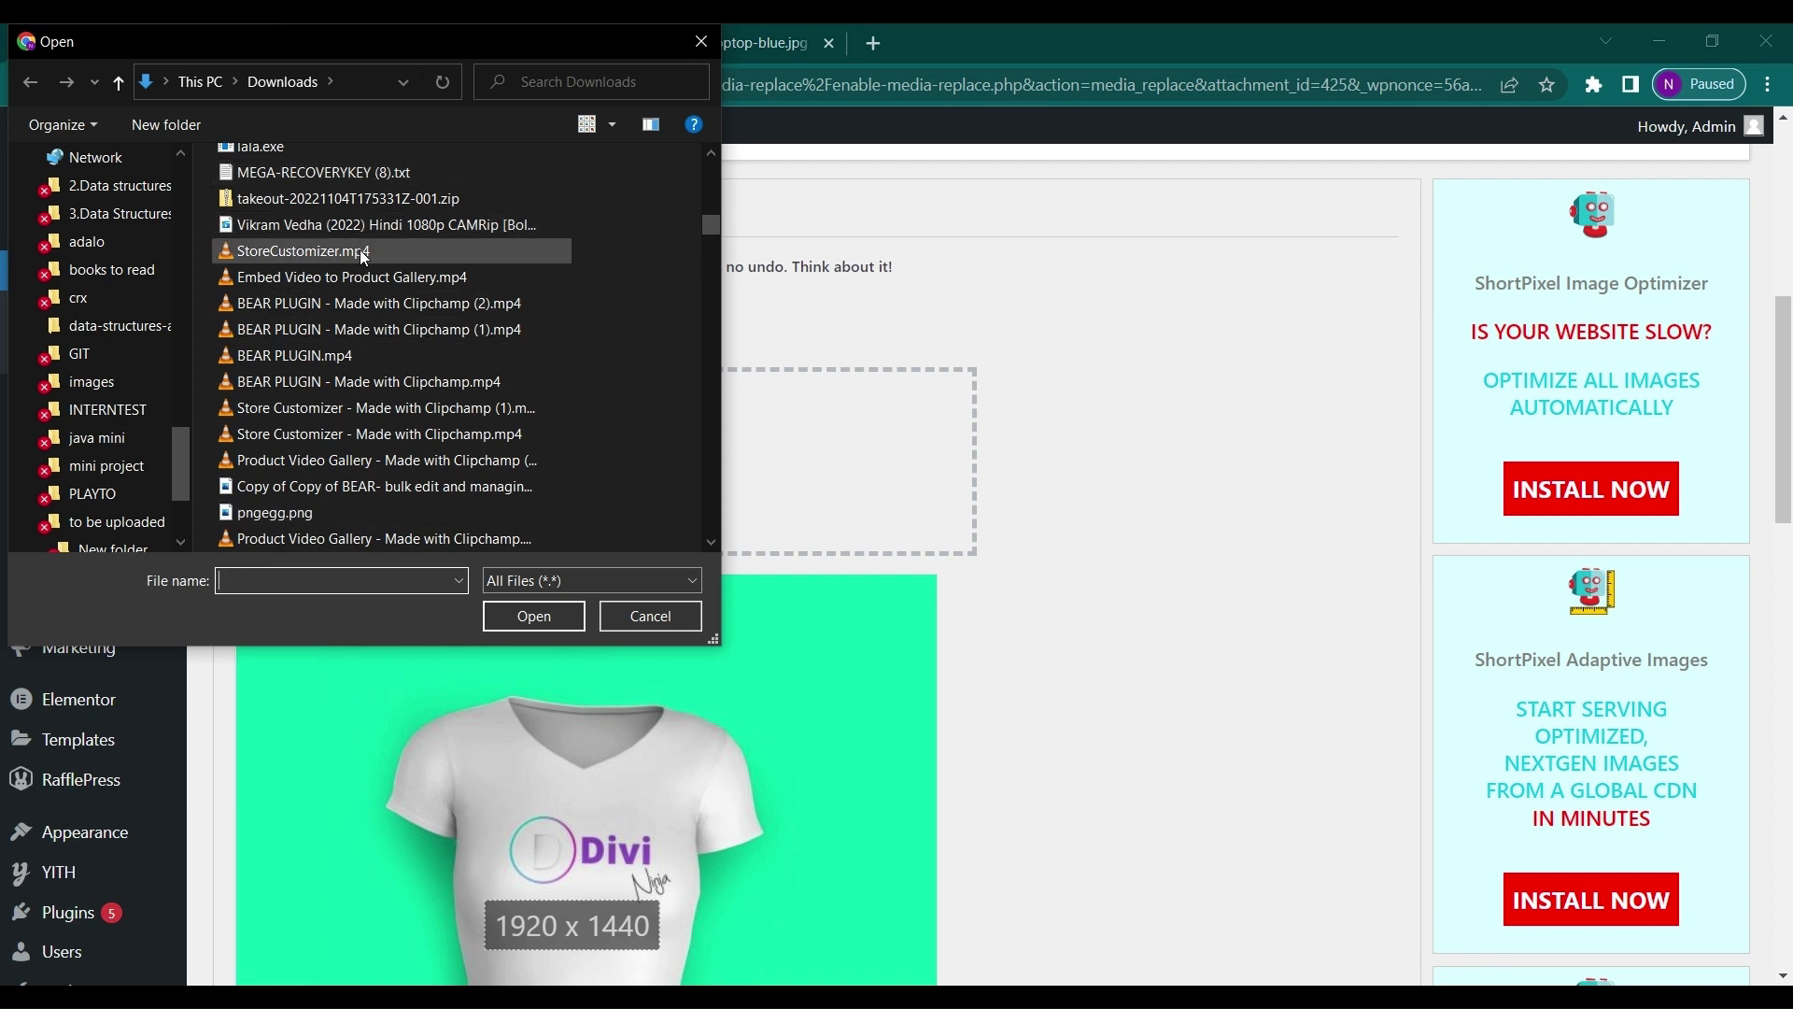
scroll(361, 249, "up", 1)
scroll(360, 249, "up", 2)
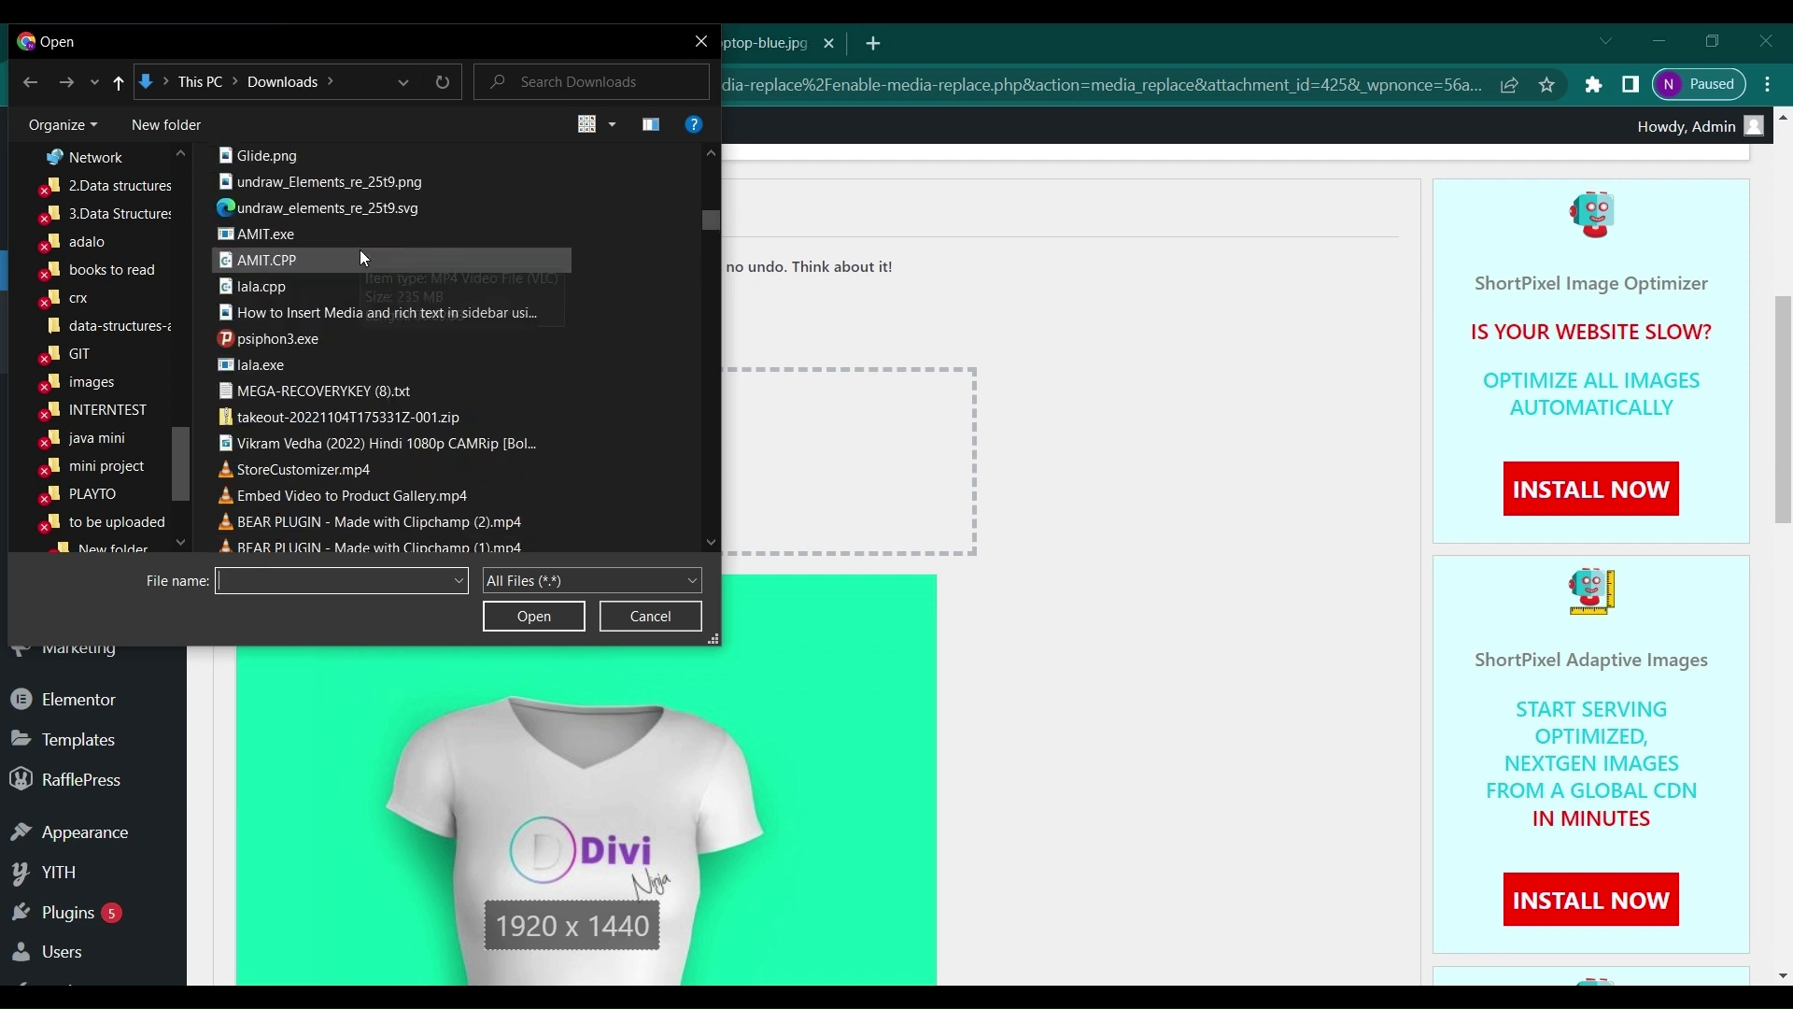
left_click(347, 181)
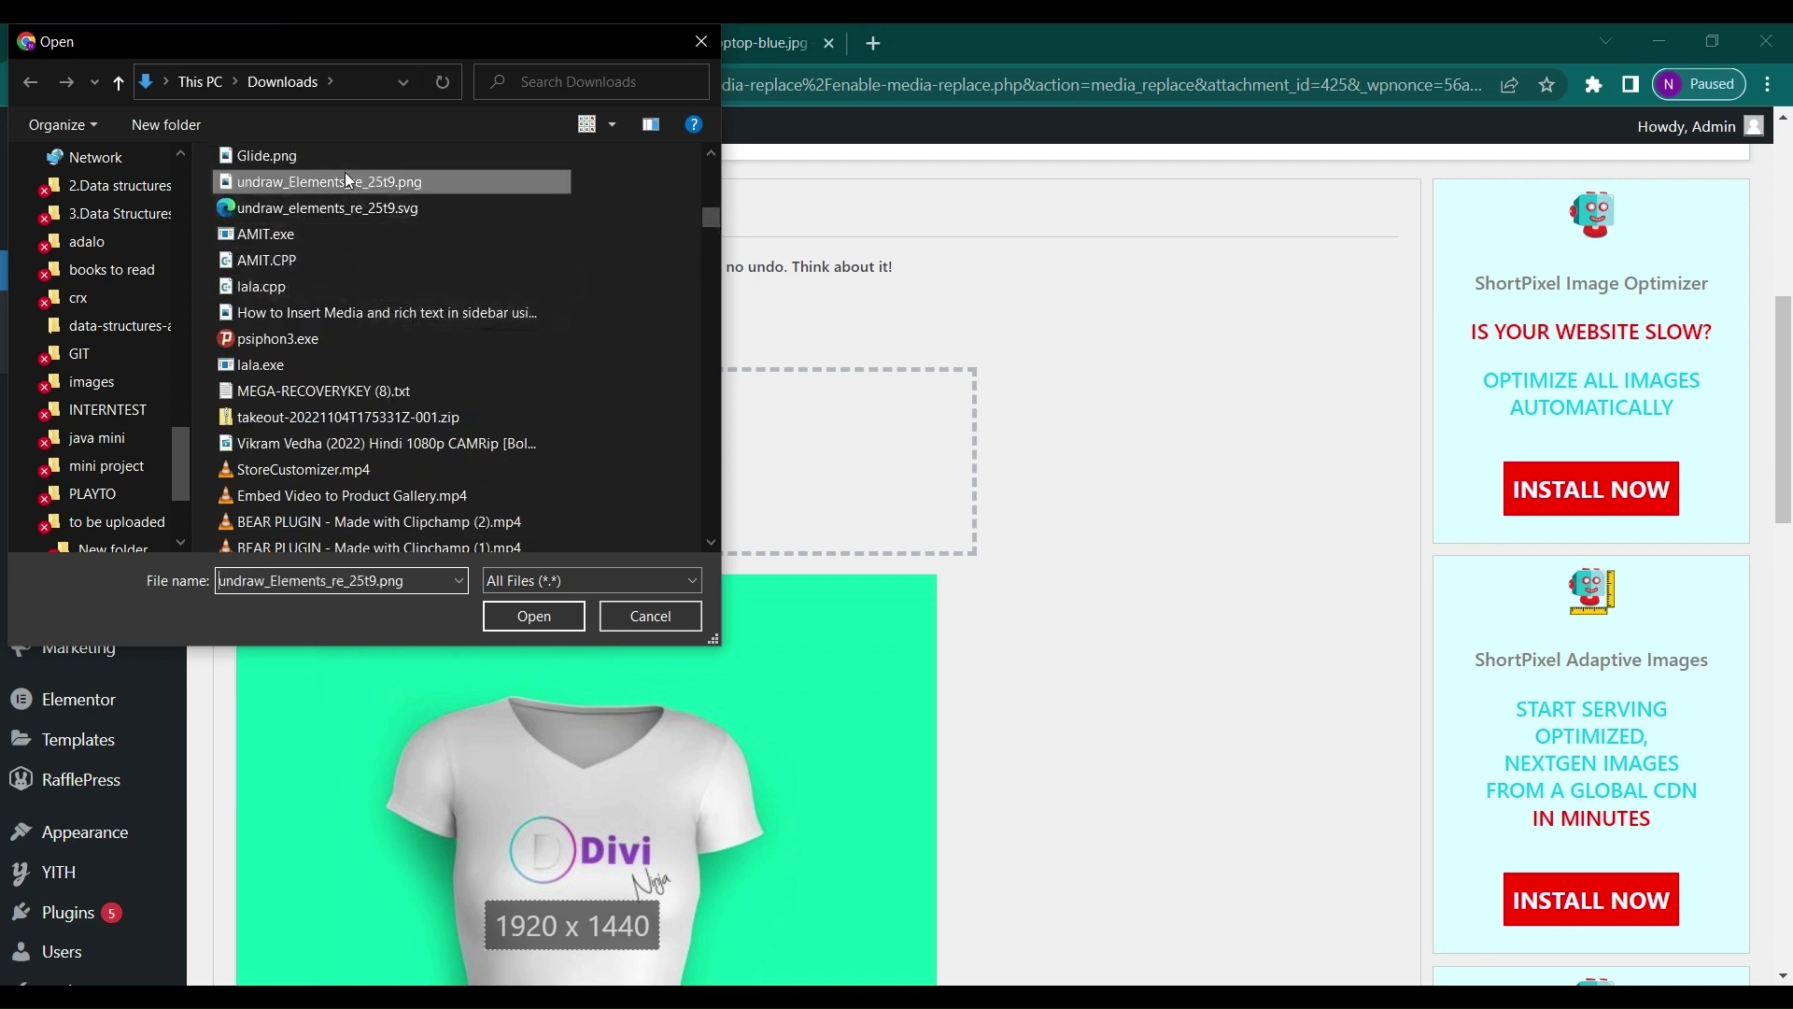
left_click(506, 613)
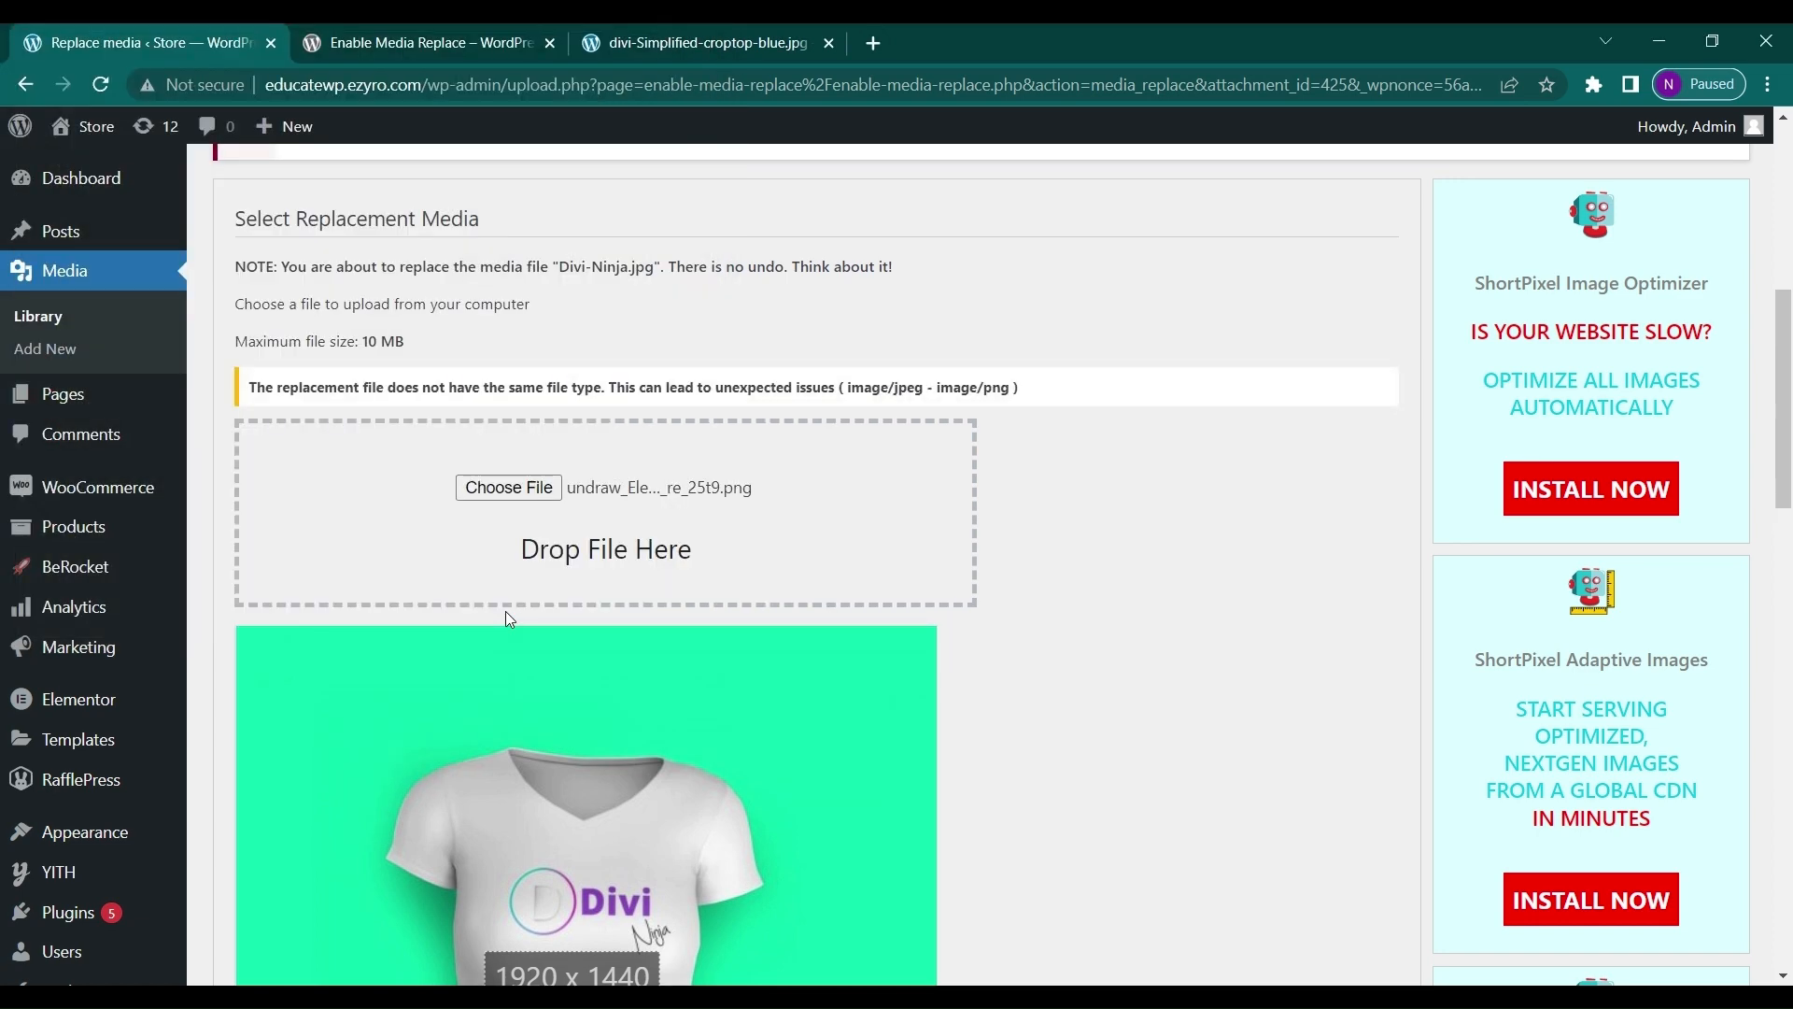
- Replace the file using the new file name with all links updated, keeping the original date, and upload the replacement
scroll(506, 619, "down", 7)
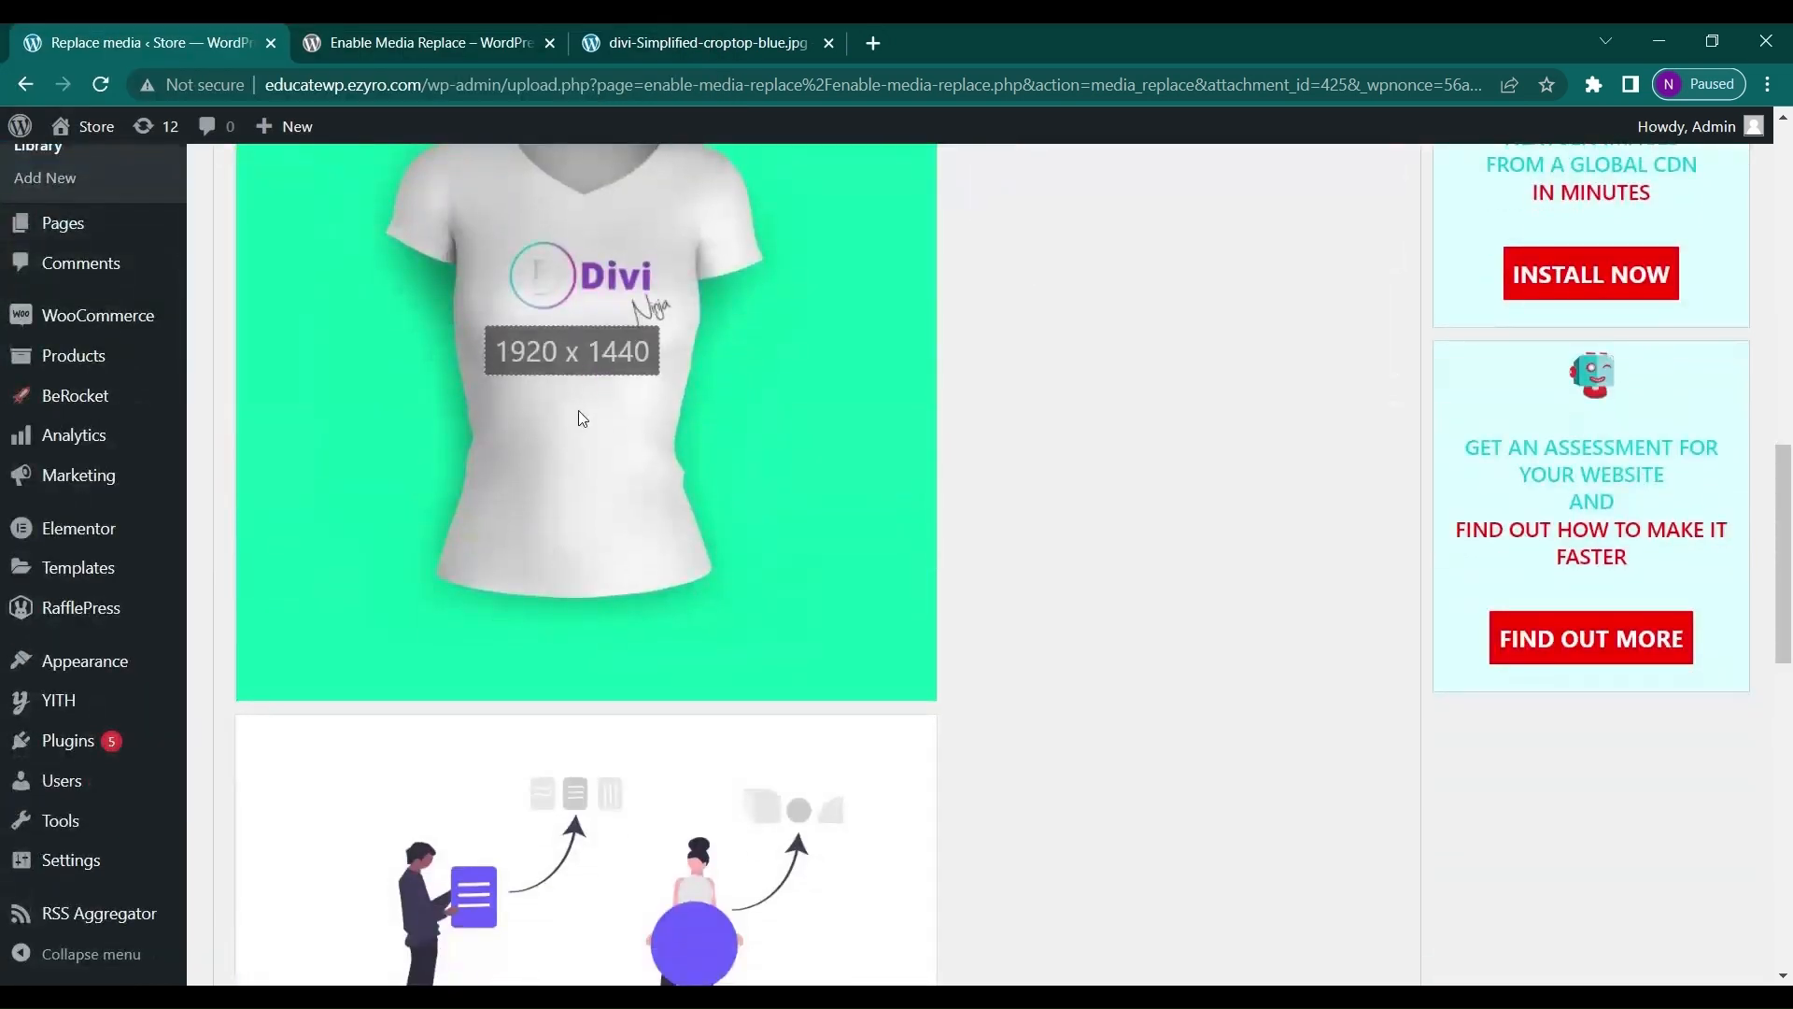
scroll(521, 639, "down", 10)
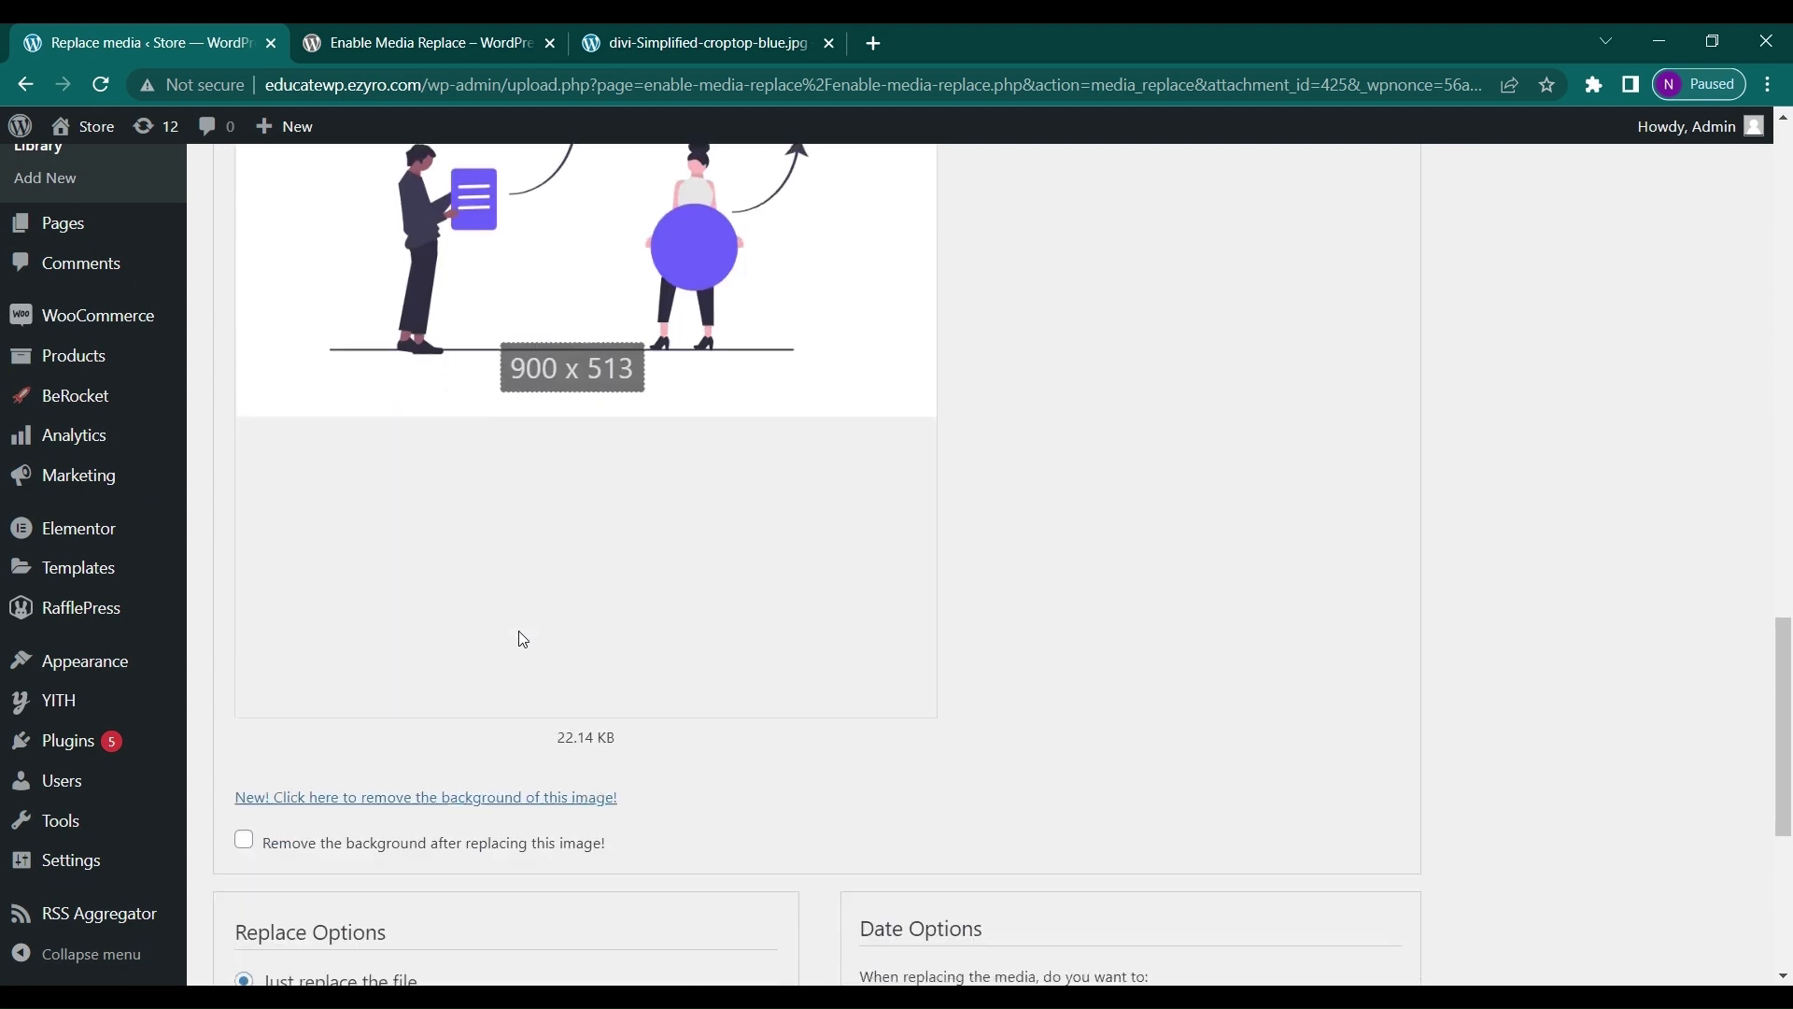
scroll(248, 590, "down", 3)
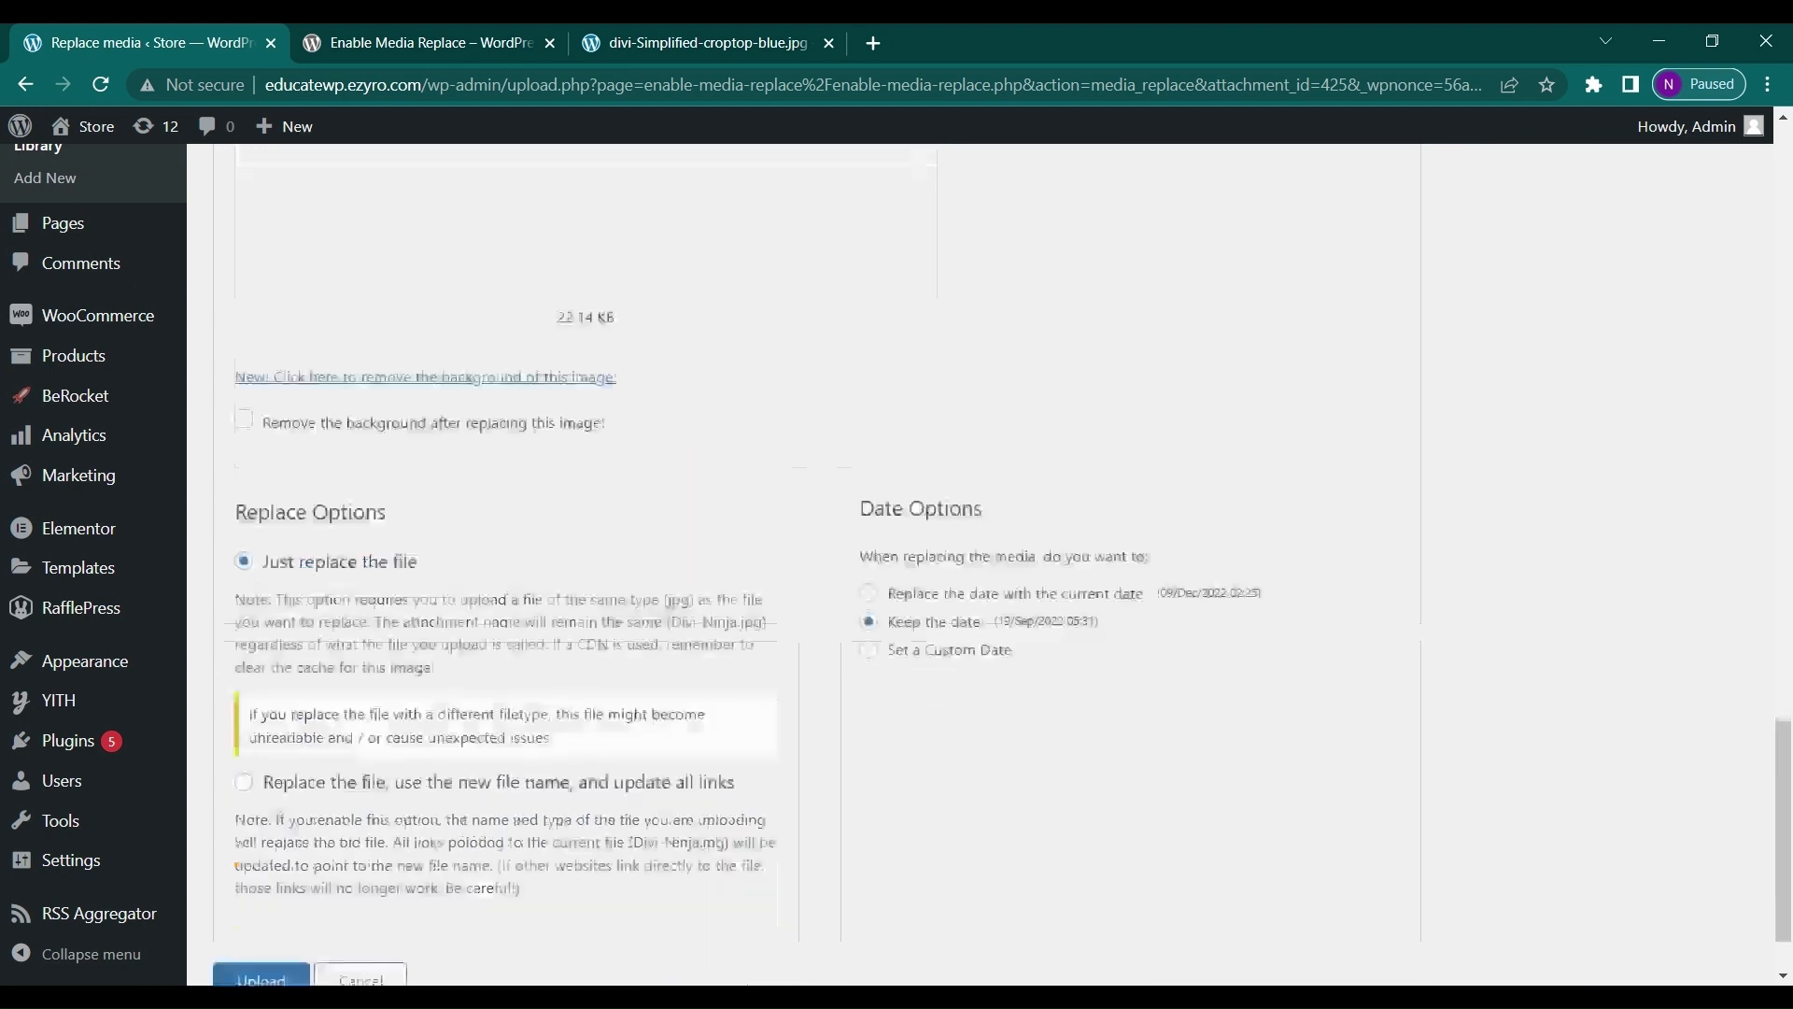
left_click(244, 678)
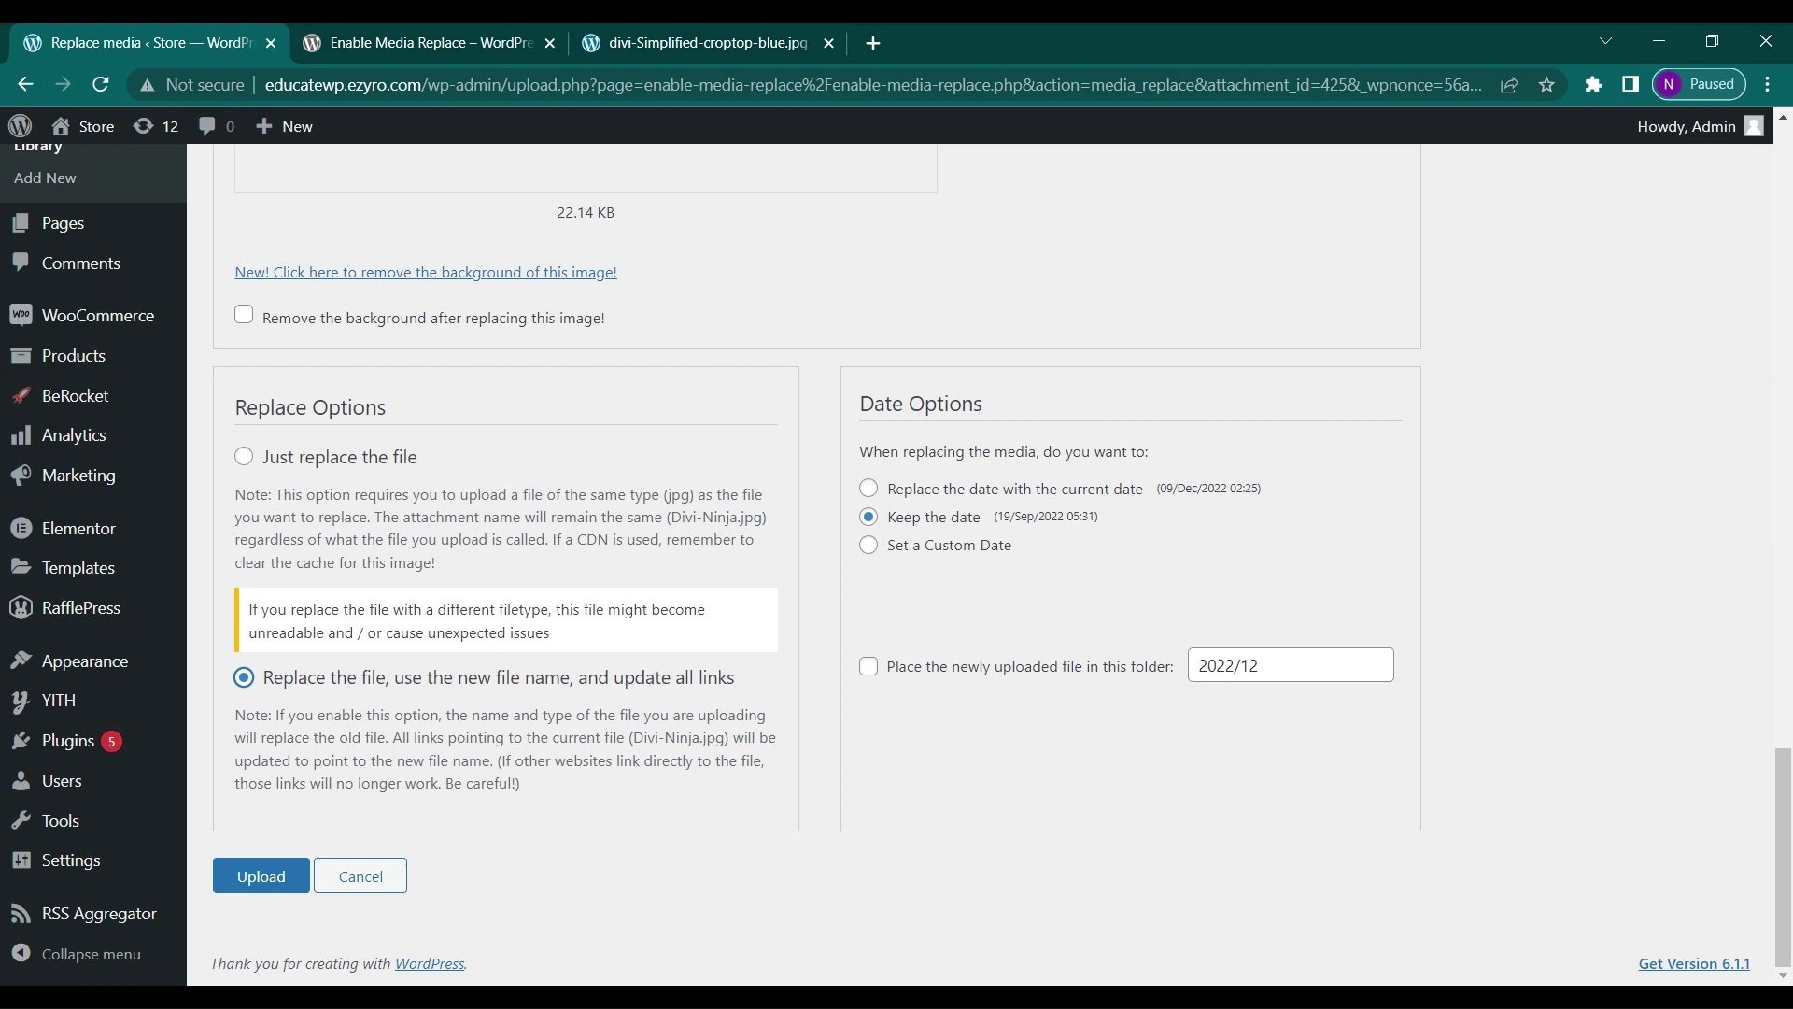
left_click(262, 878)
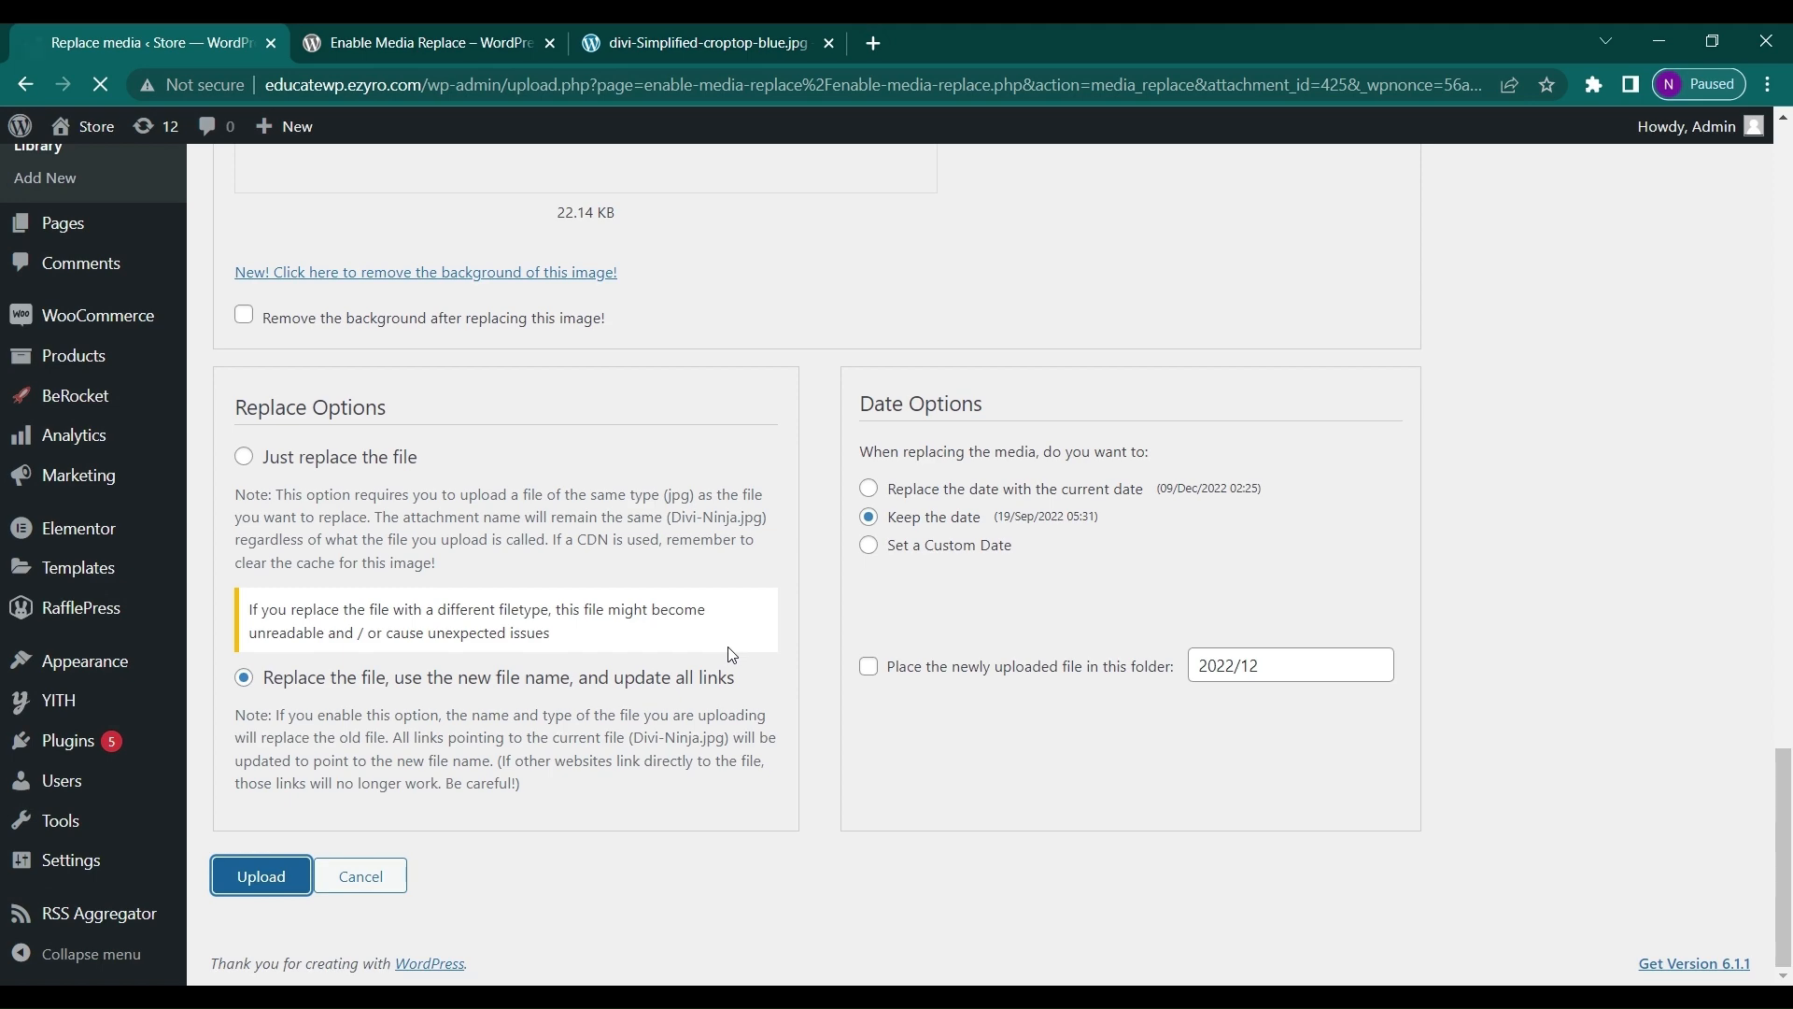
scroll(654, 652, "up", 6)
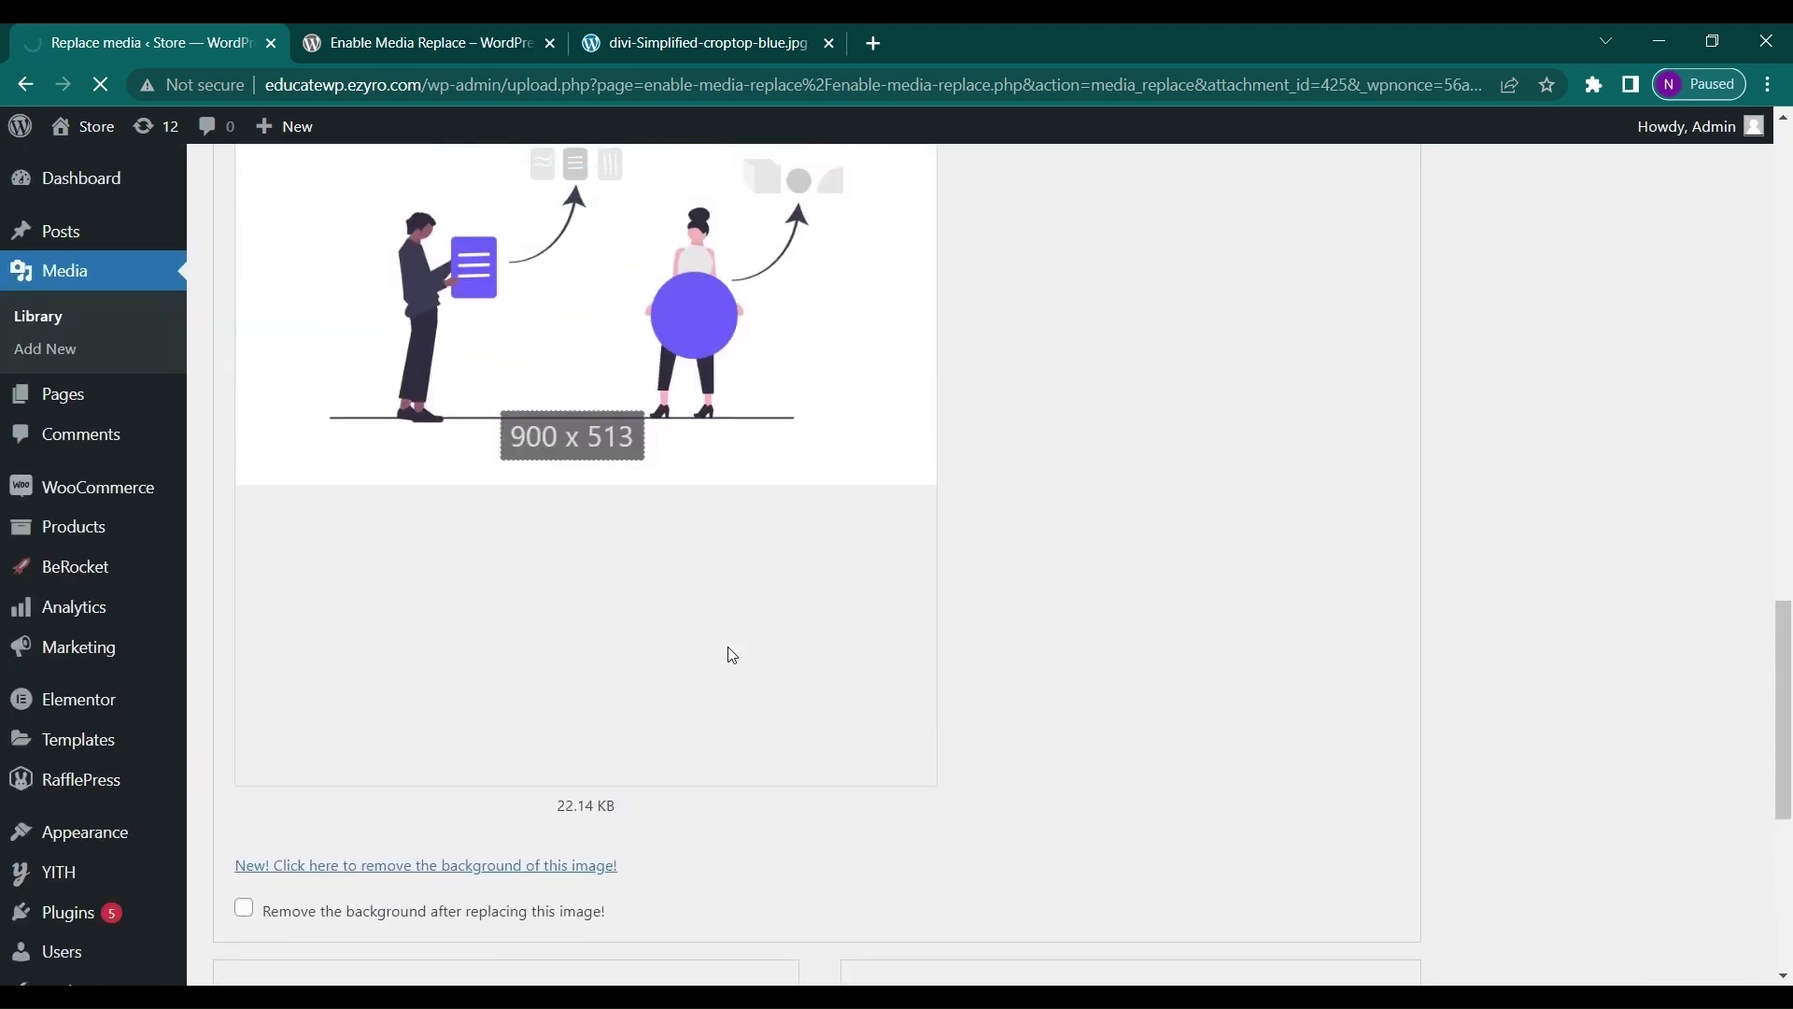
- Review the replaced attachment's title, permalink, preview image and file details on its Edit Media page
scroll(594, 619, "down", 2)
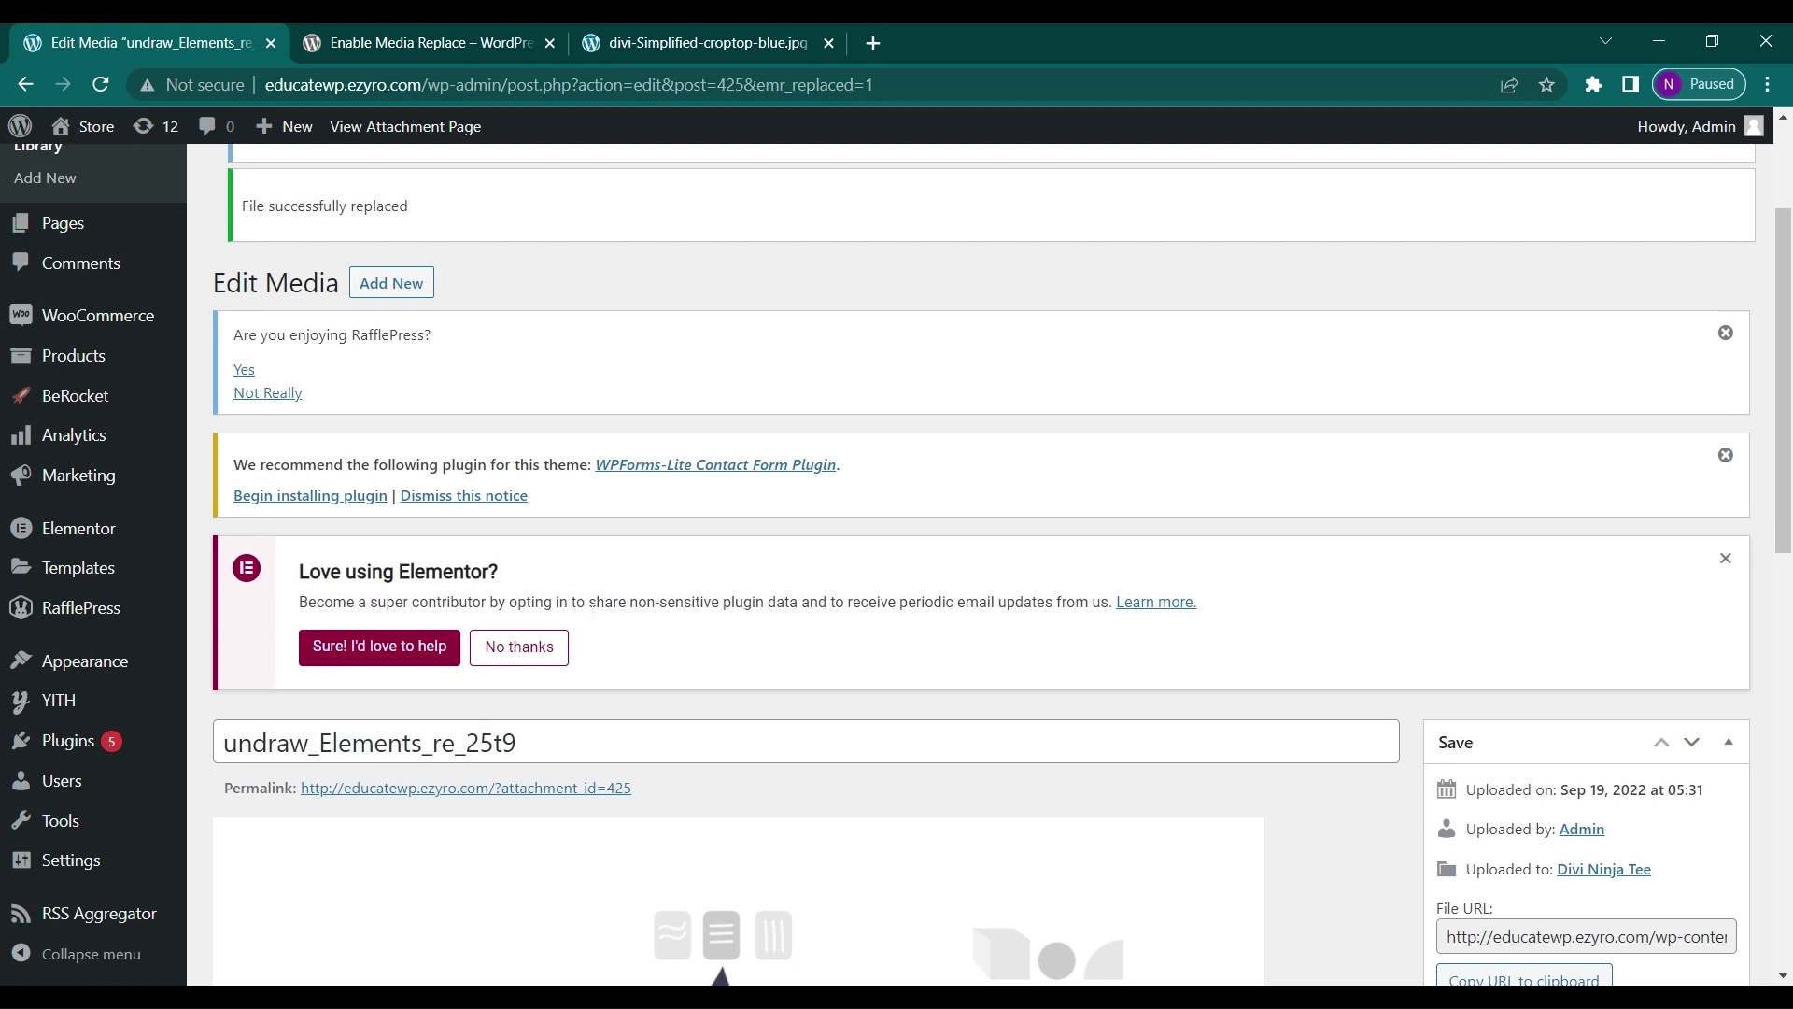
scroll(592, 611, "down", 2)
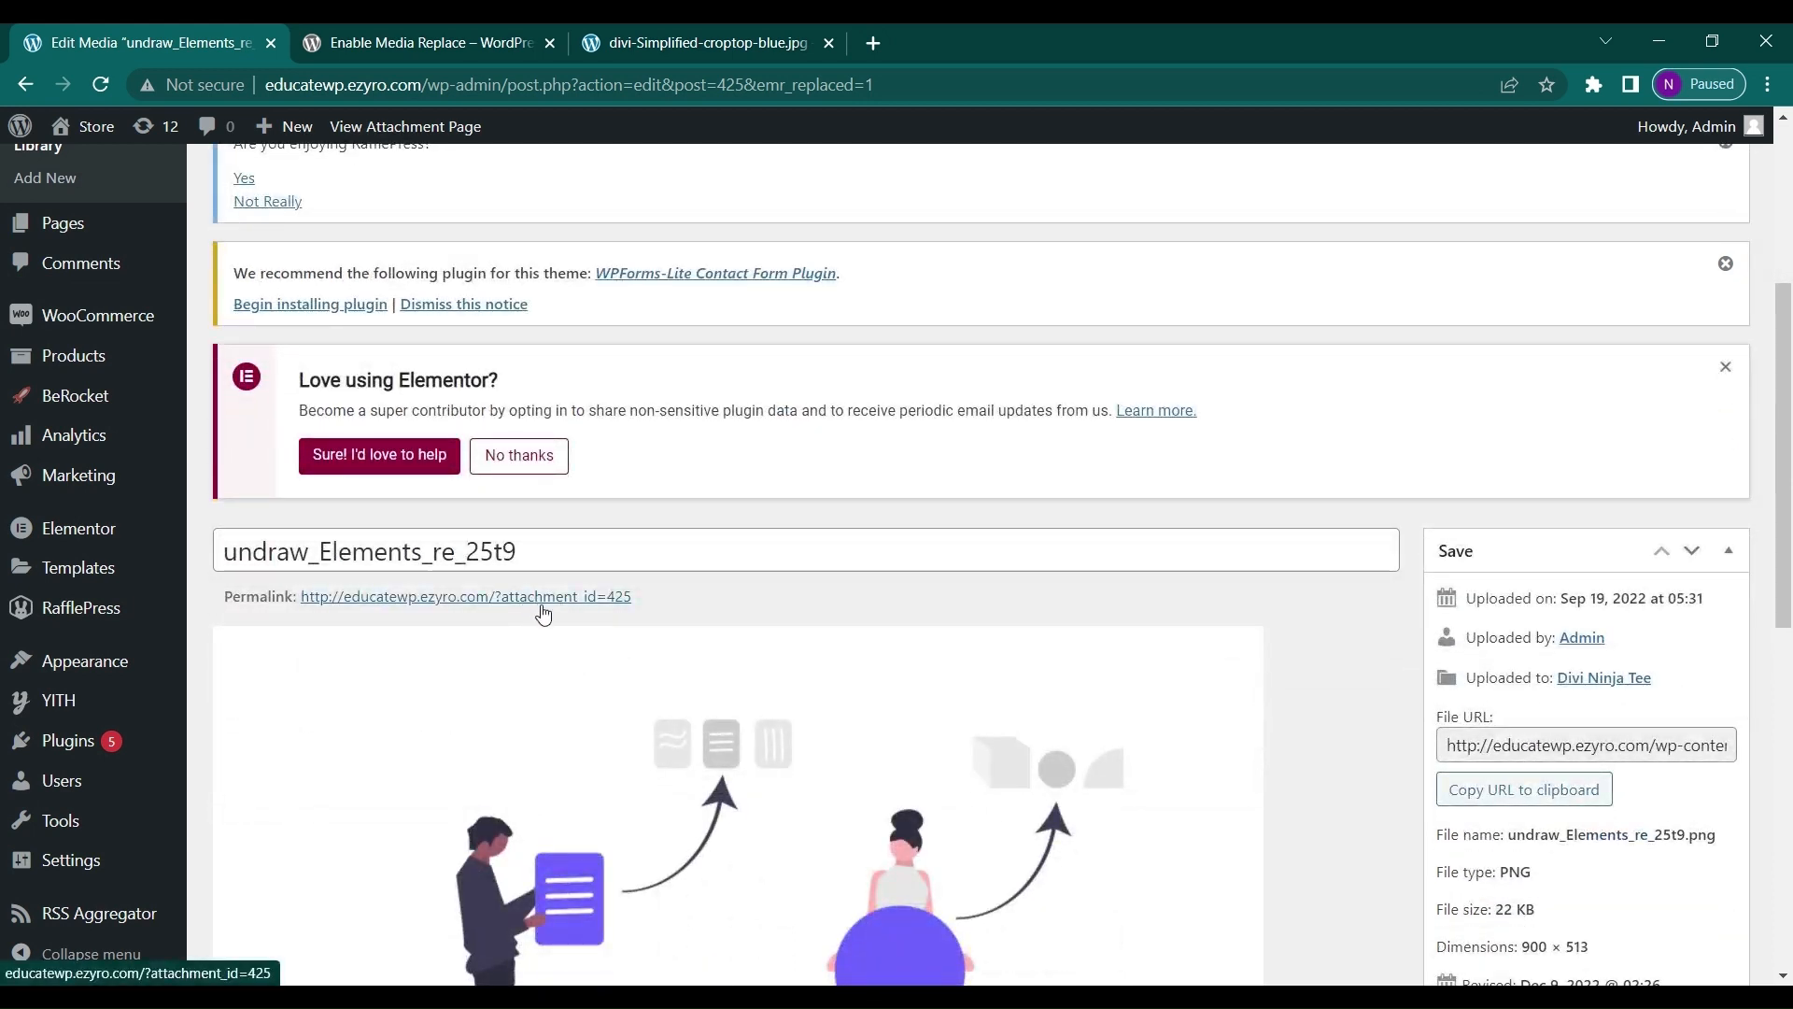
scroll(544, 614, "down", 8)
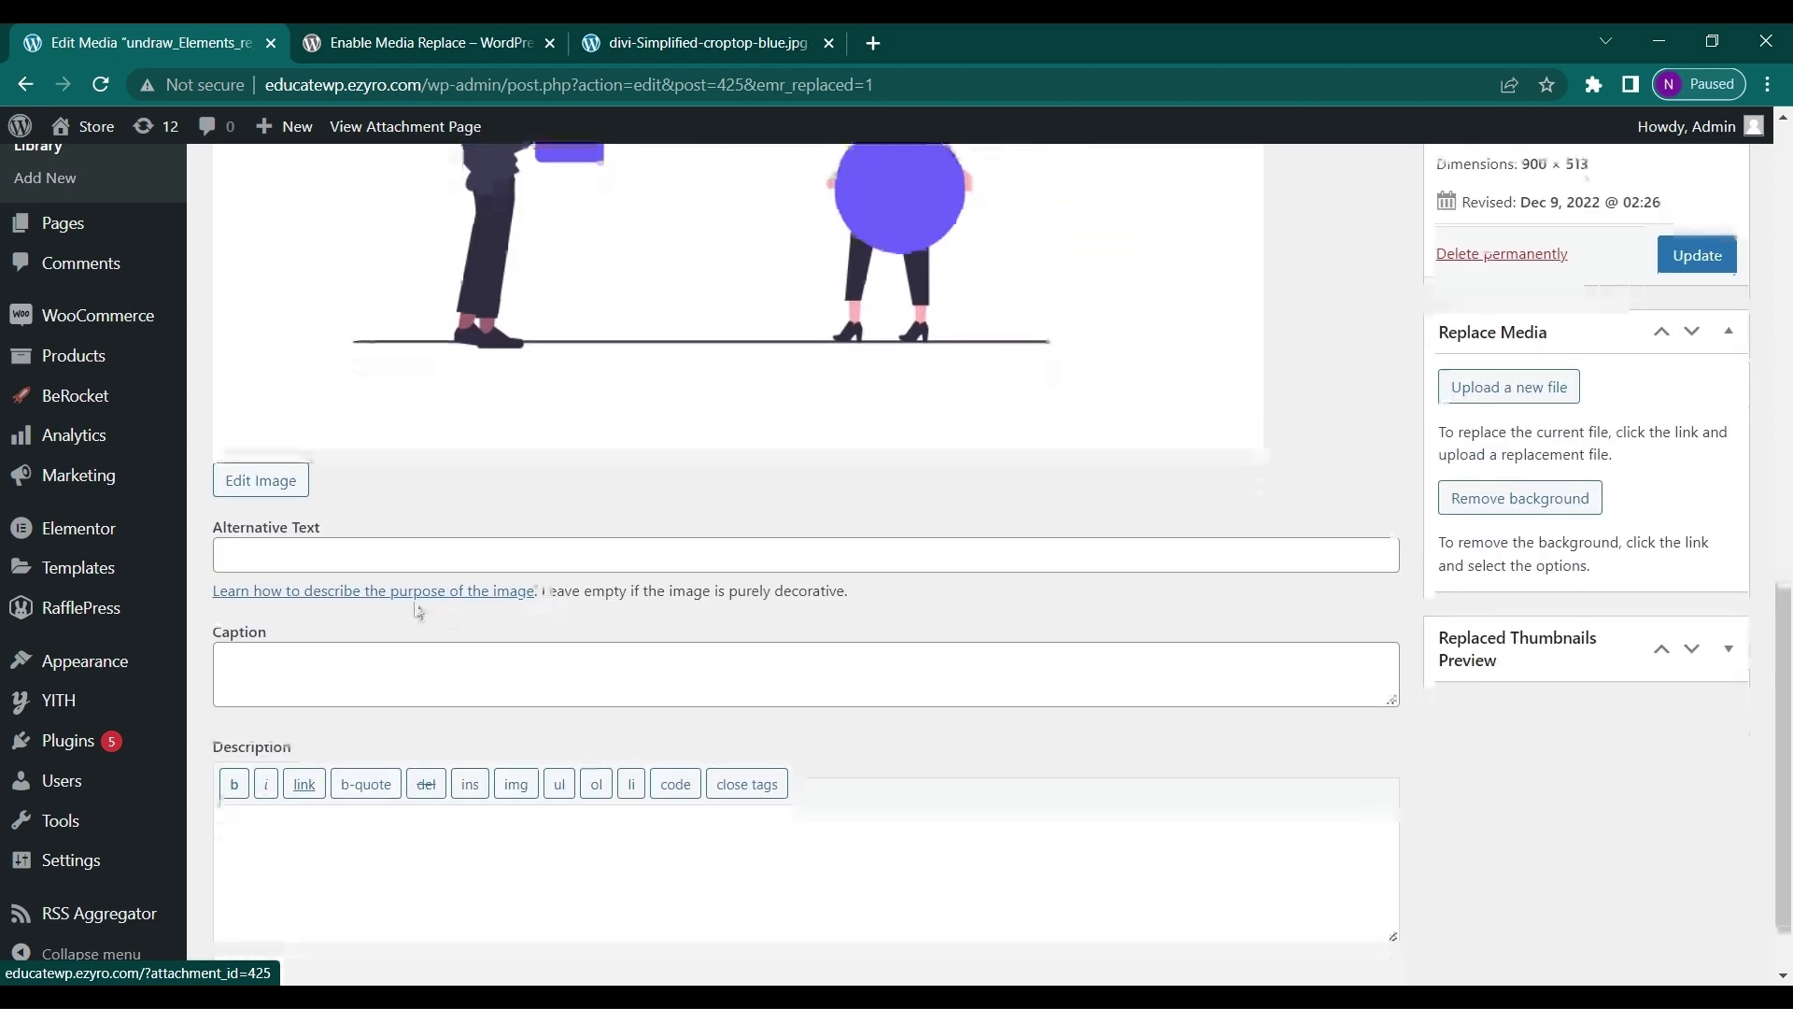
scroll(418, 612, "up", 4)
- Open the store's public Shop page and go to page 2 of the products to check the Divi Ninja Tee image
left_click(485, 38)
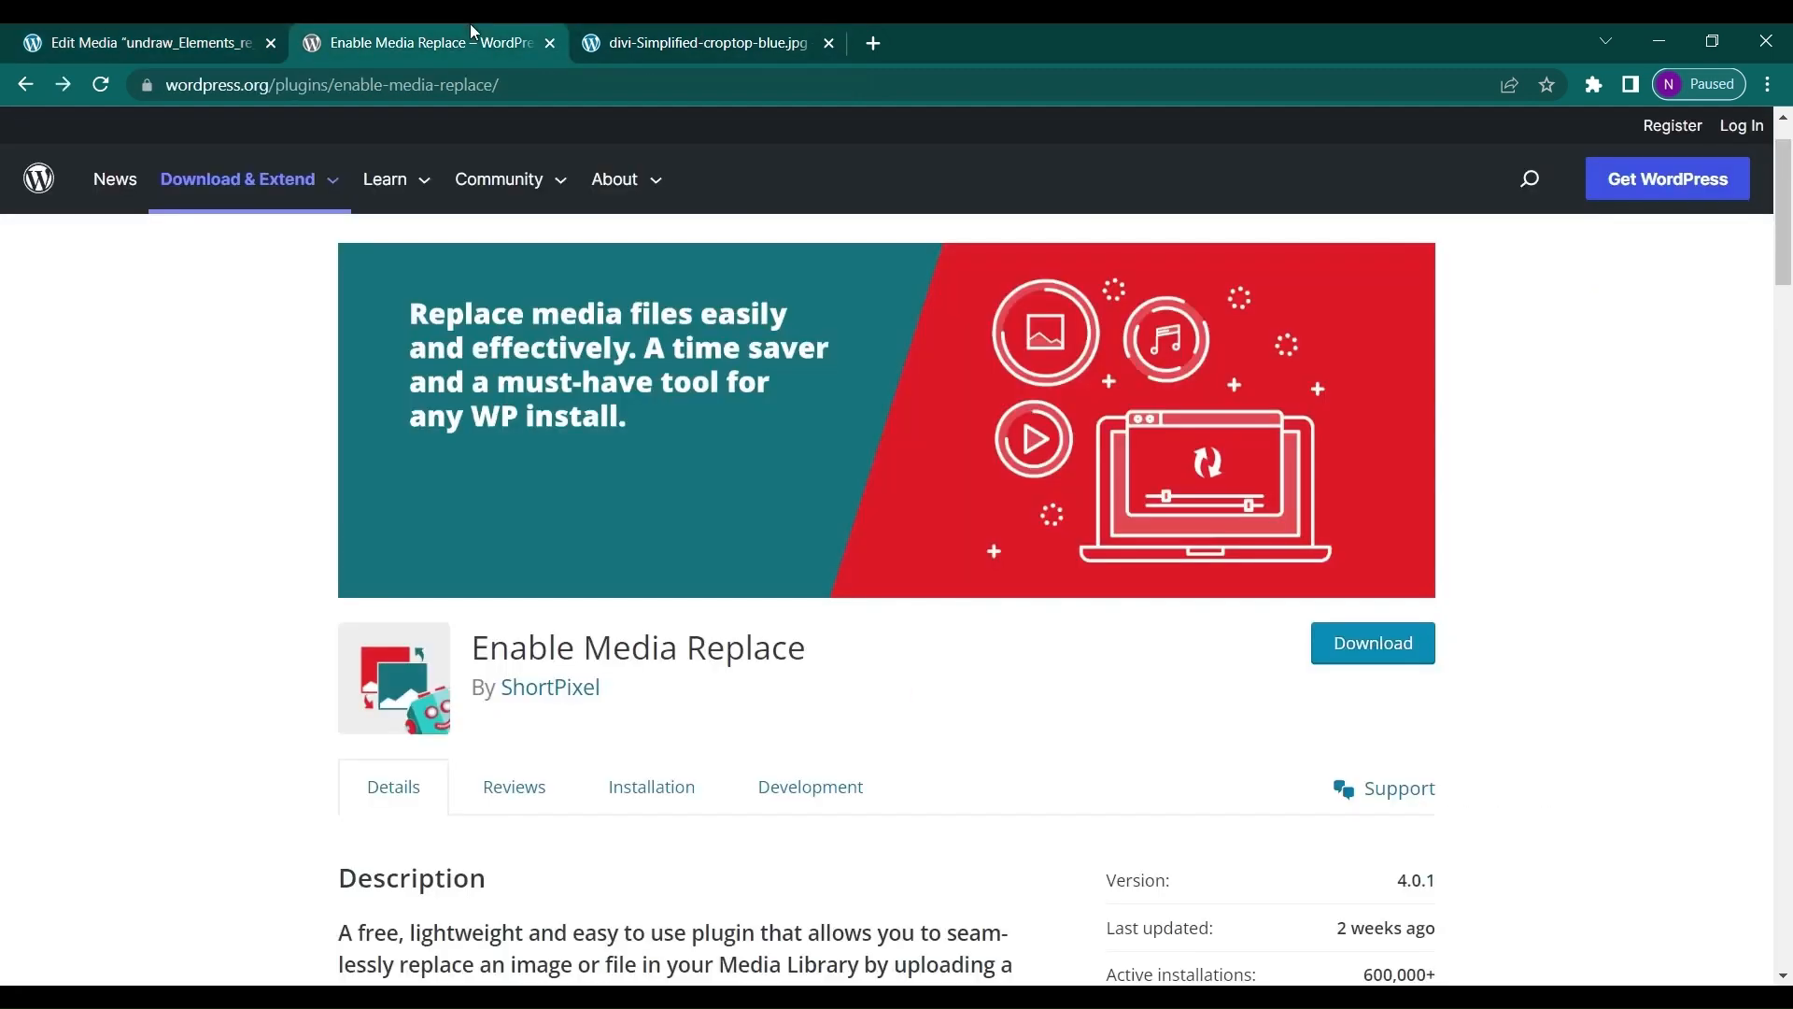
left_click(660, 37)
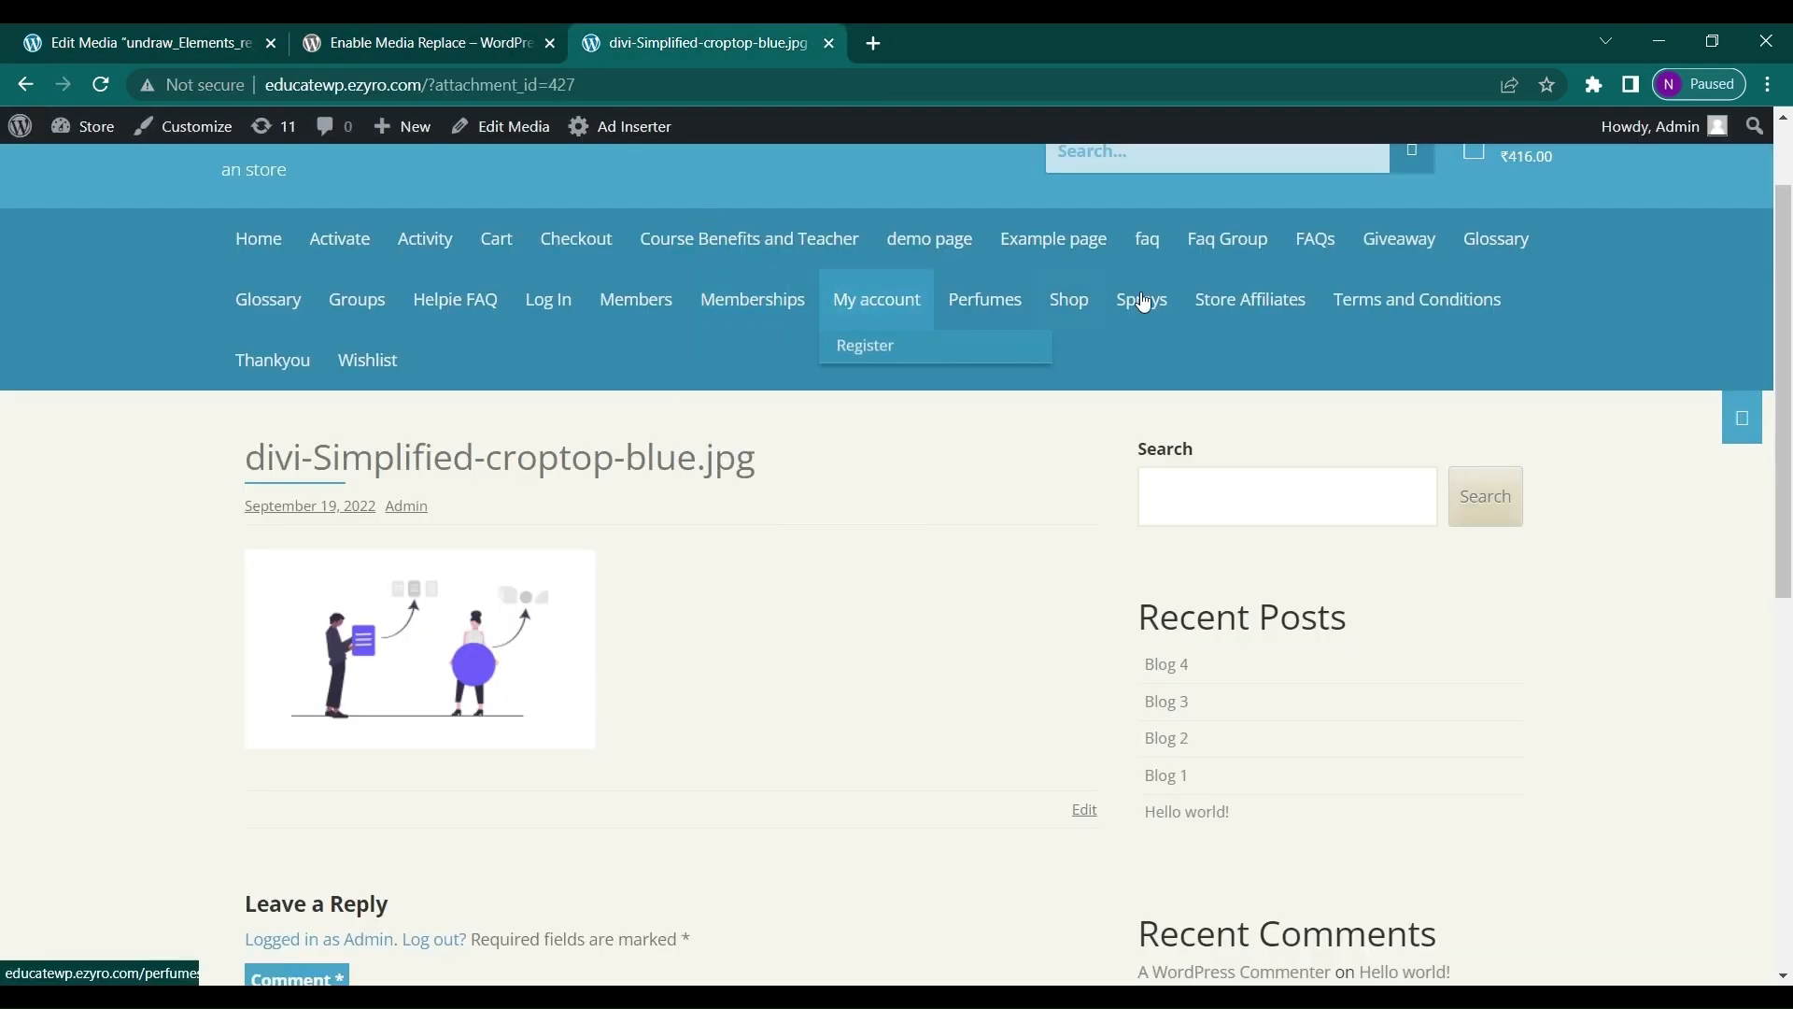
left_click(1083, 295)
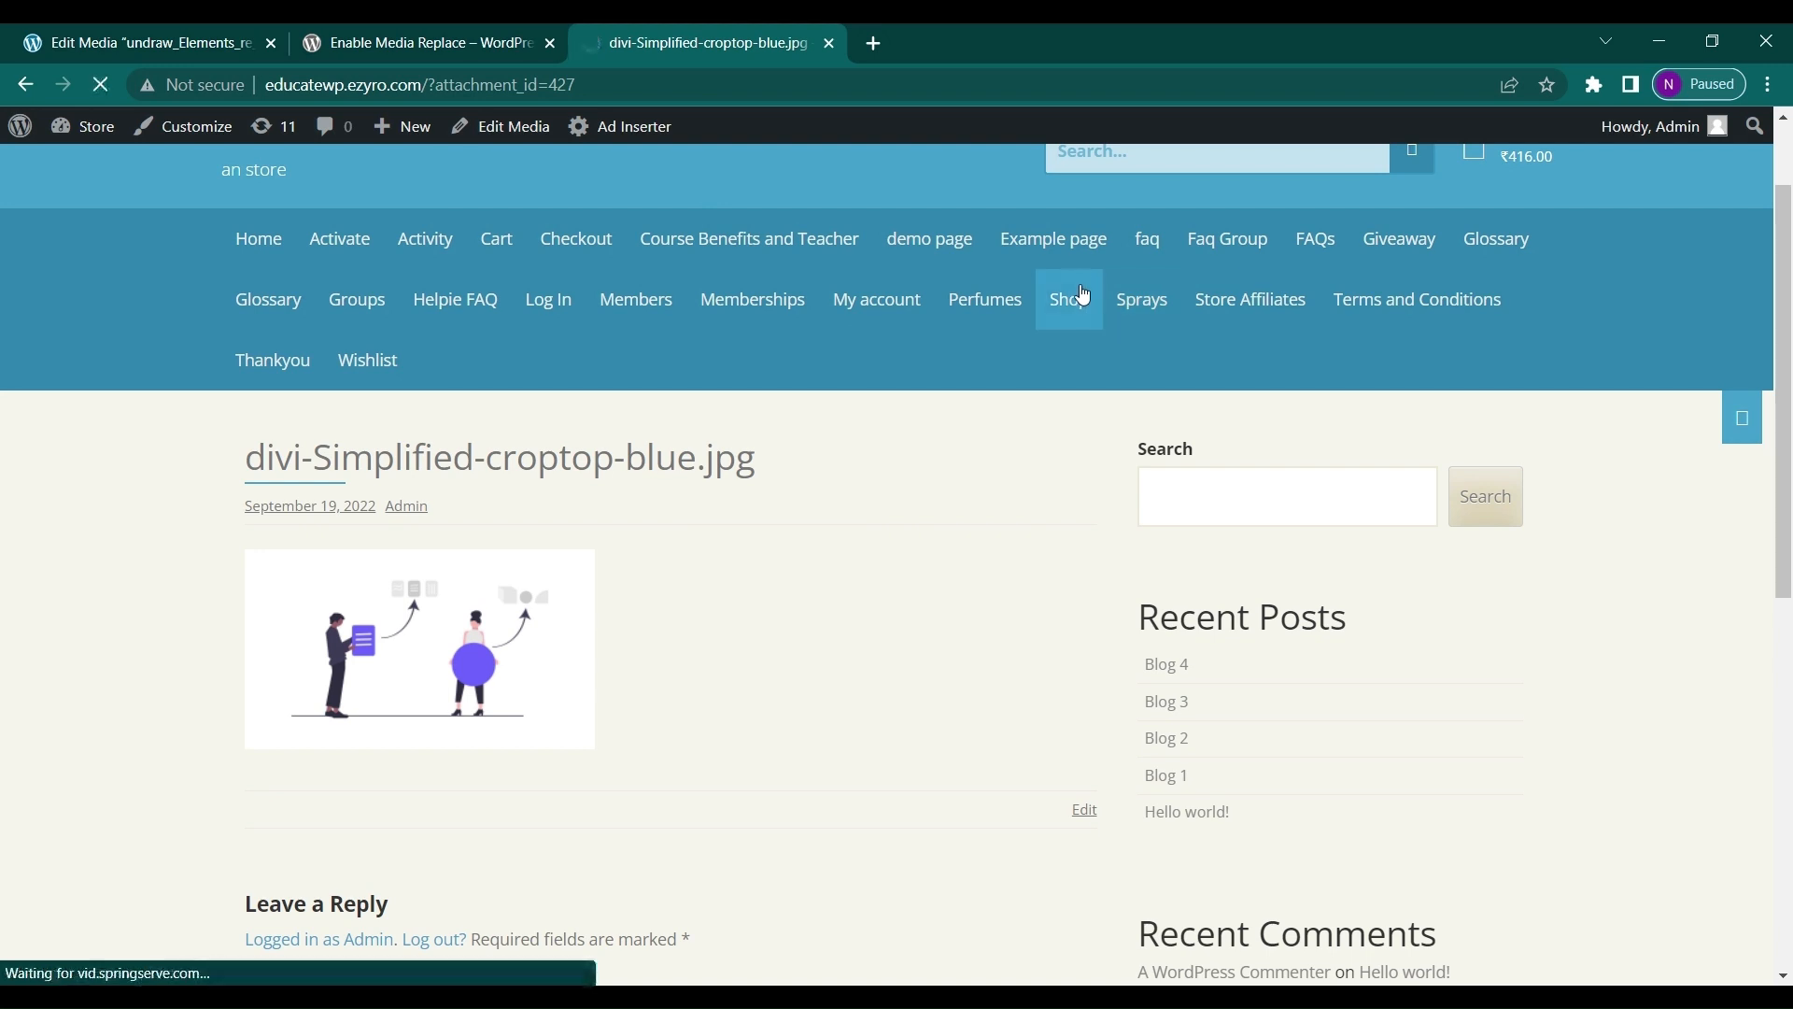
scroll(817, 697, "down", 10)
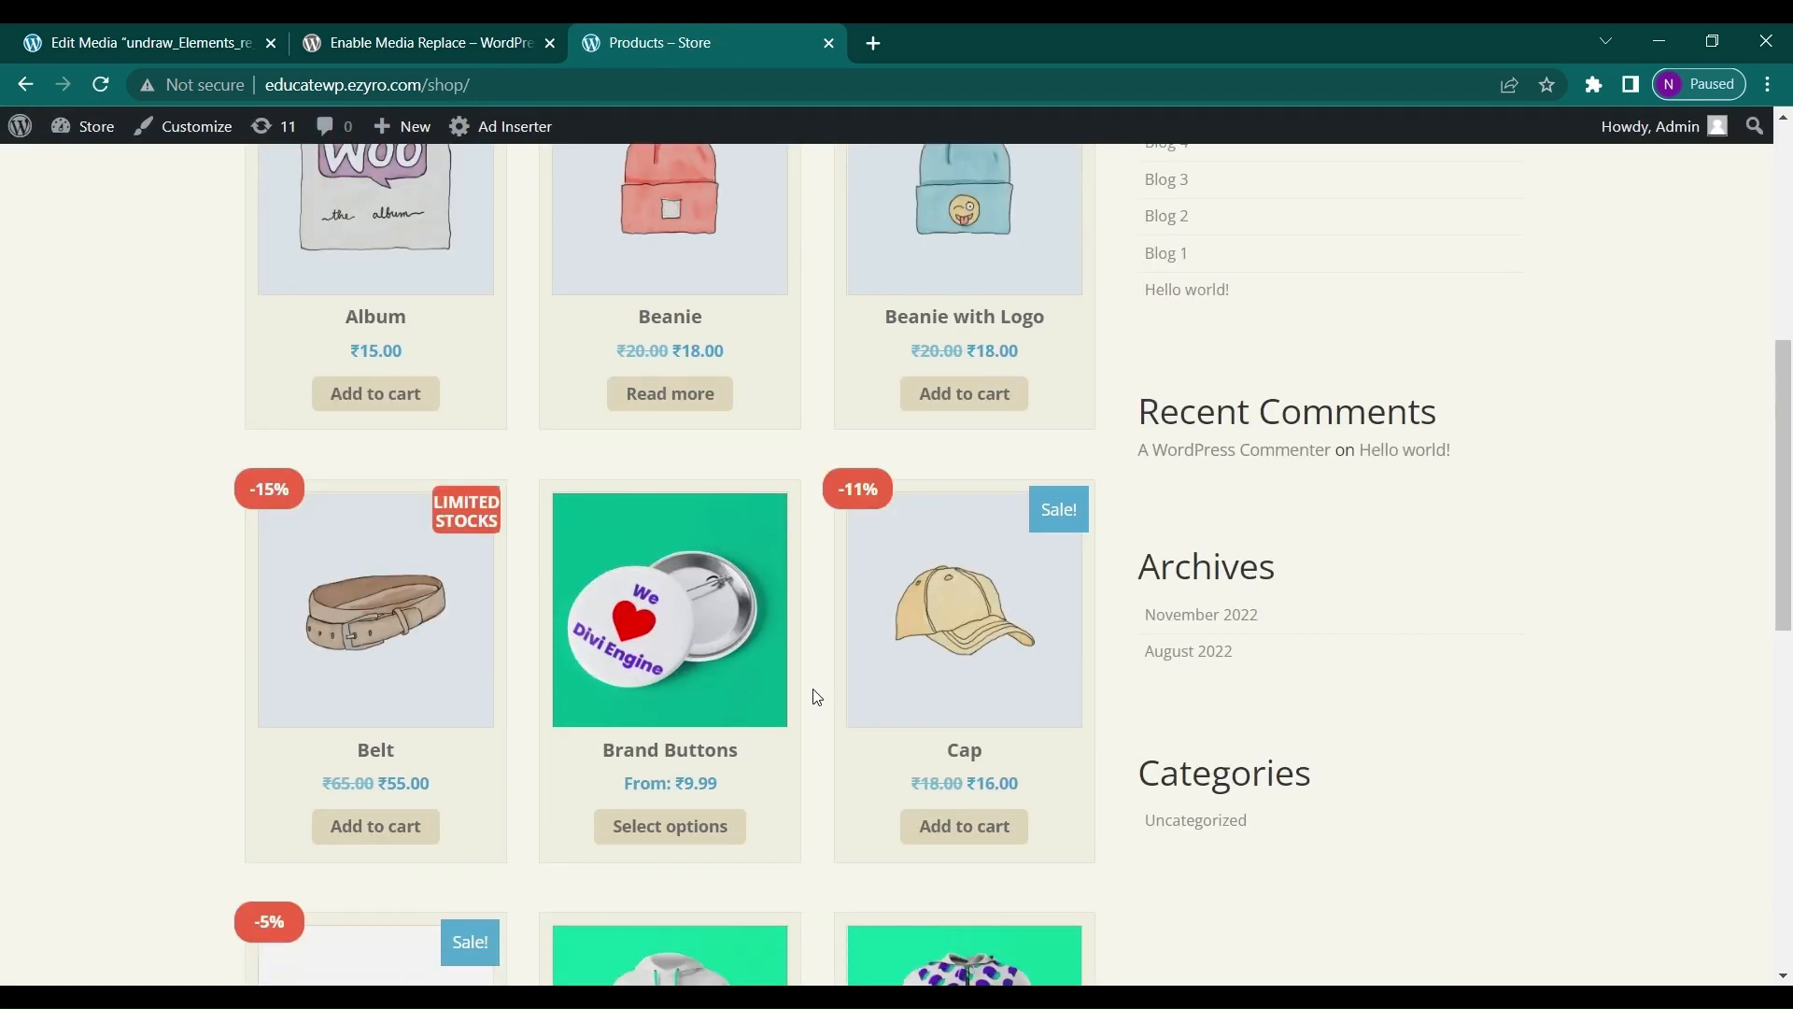
scroll(817, 696, "down", 1)
scroll(721, 868, "down", 5)
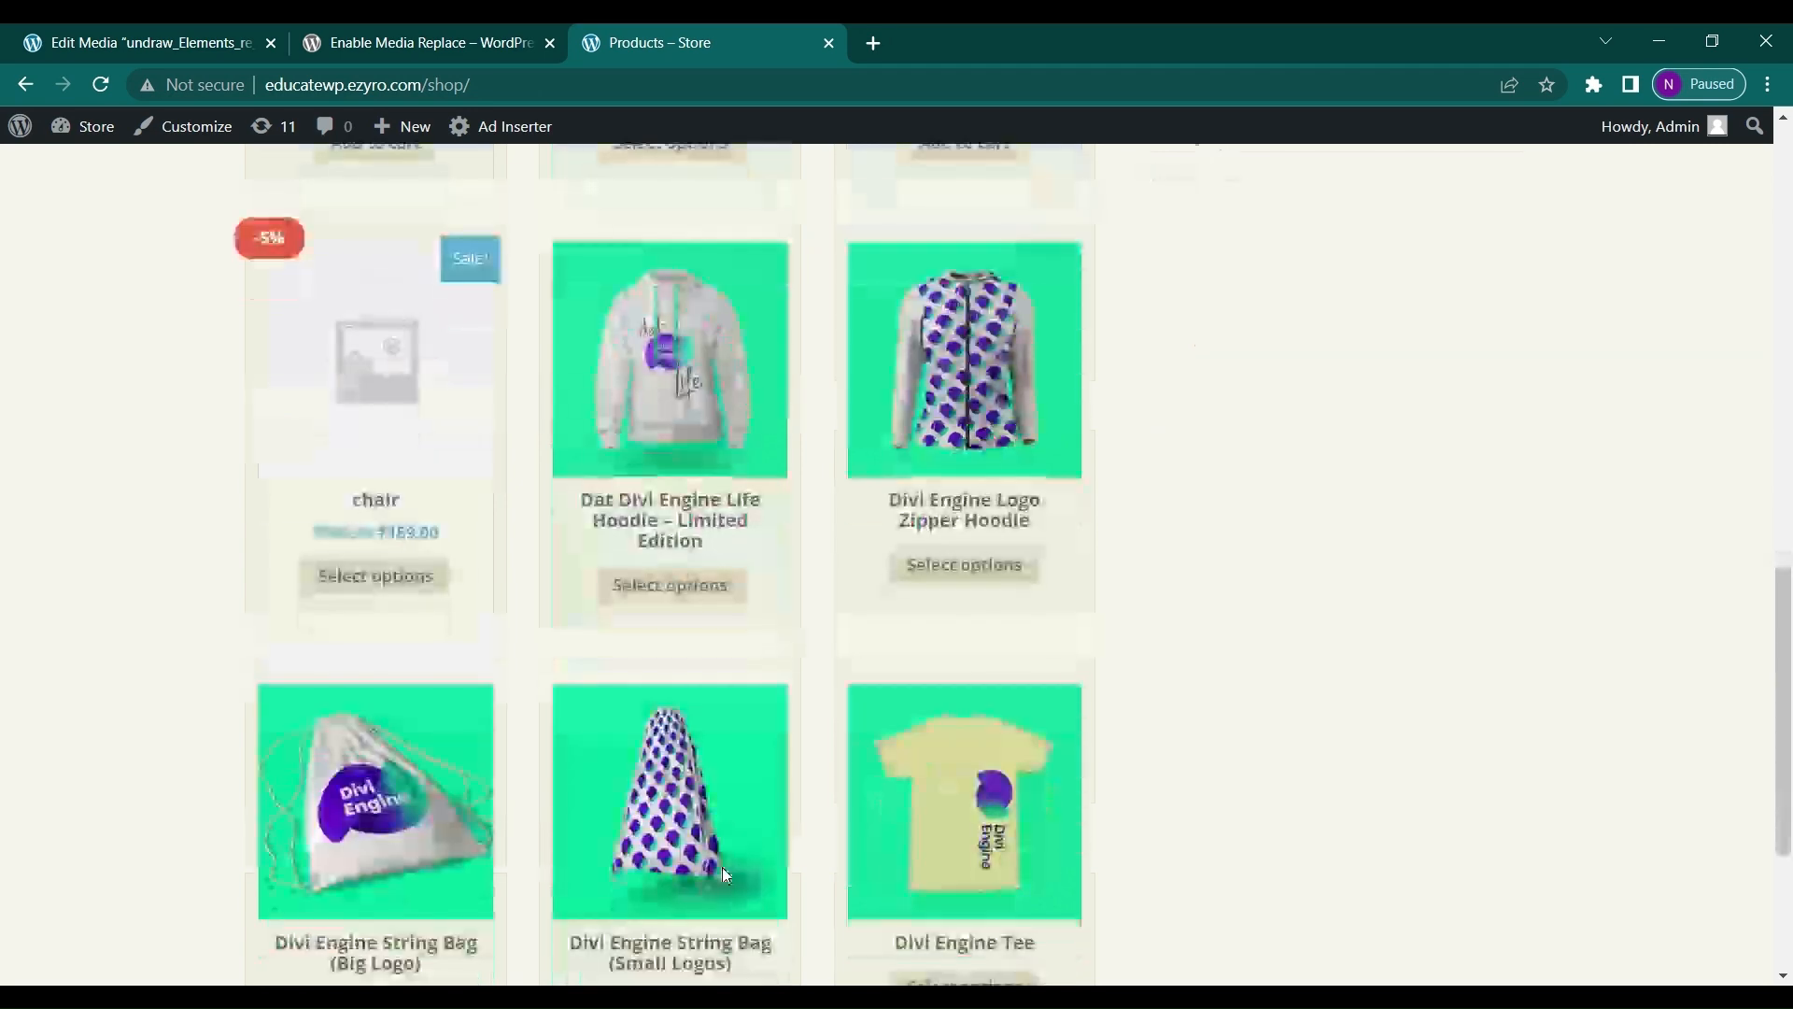
left_click(636, 831)
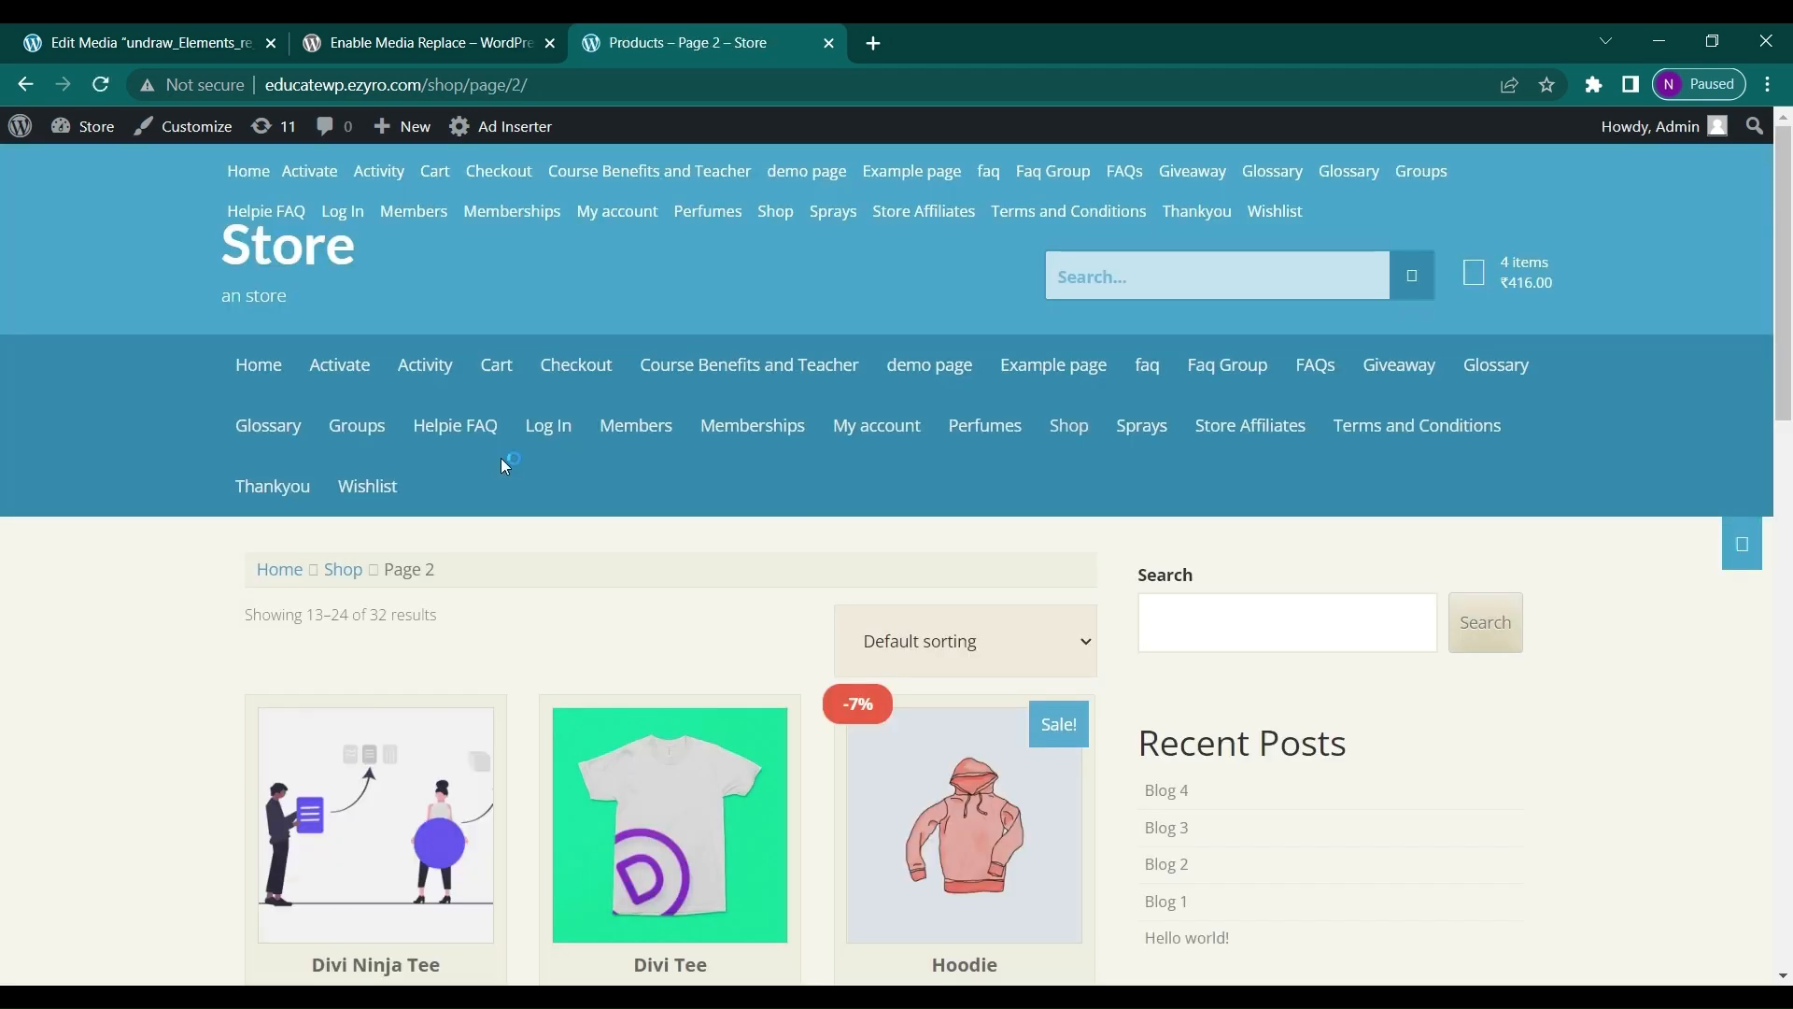
scroll(501, 457, "down", 4)
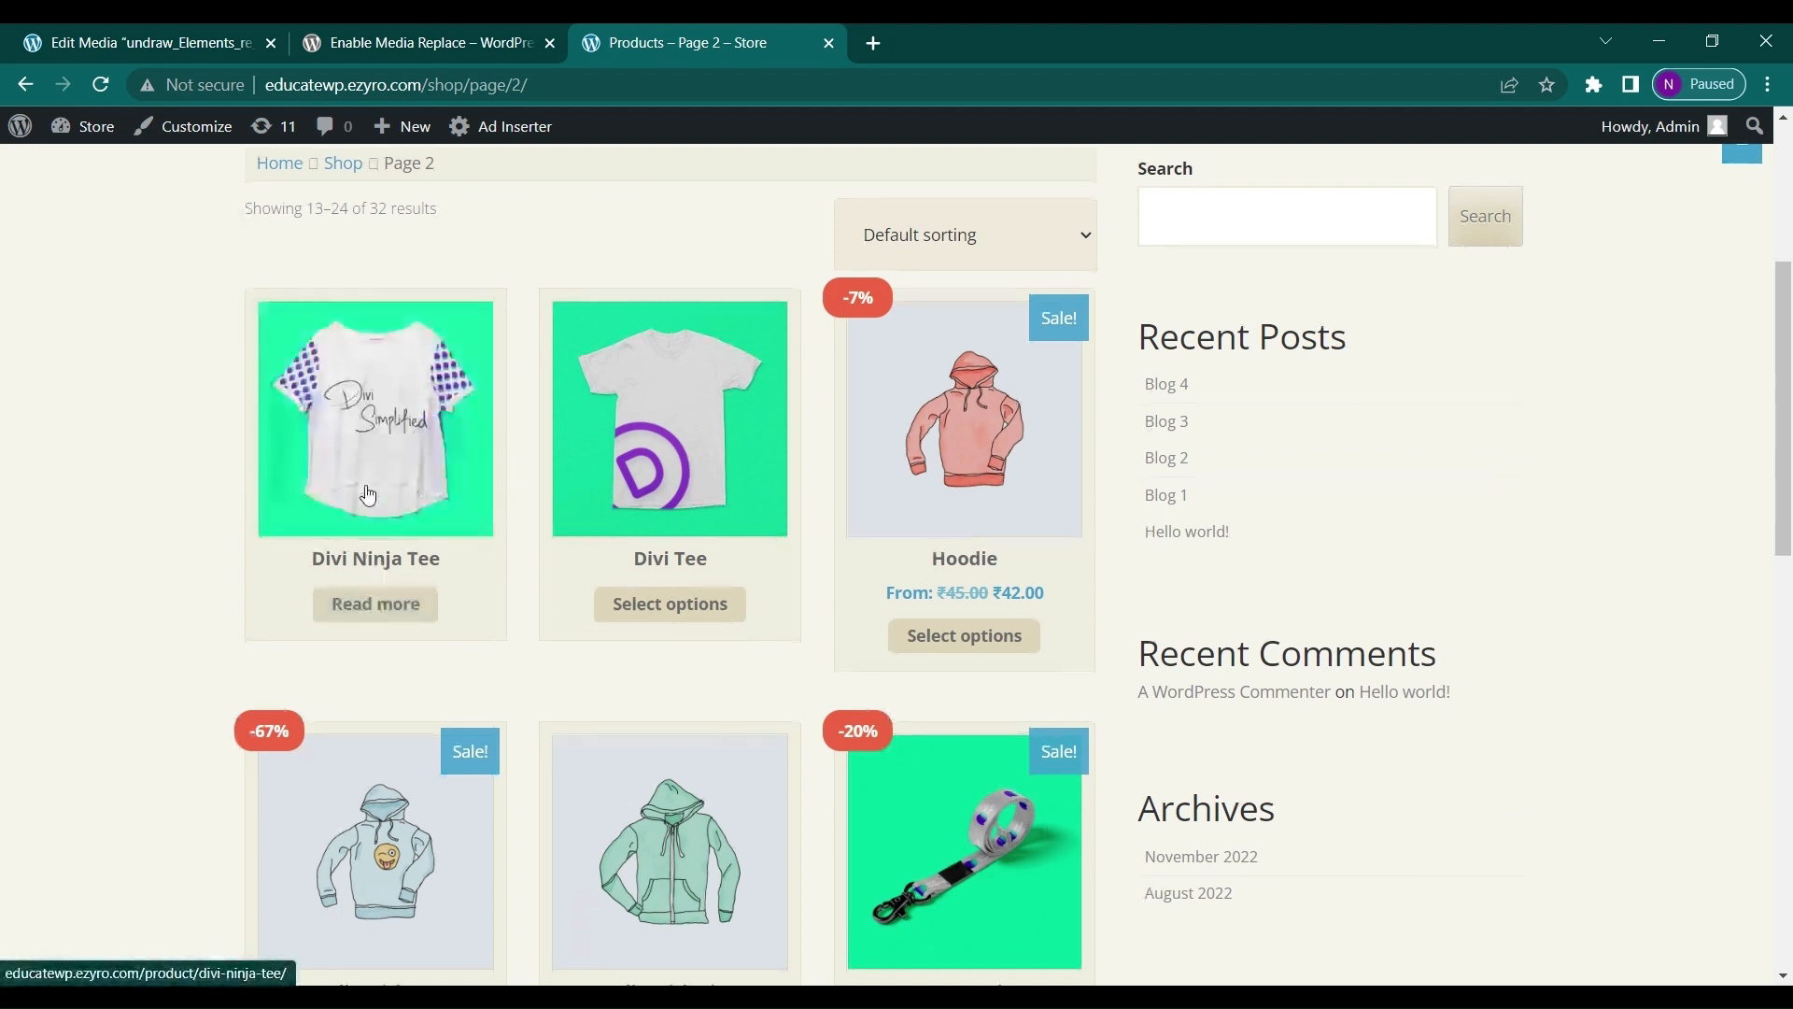
- Open the Divi Ninja Tee product from the second shop page to view its product images
left_click(420, 38)
left_click(691, 37)
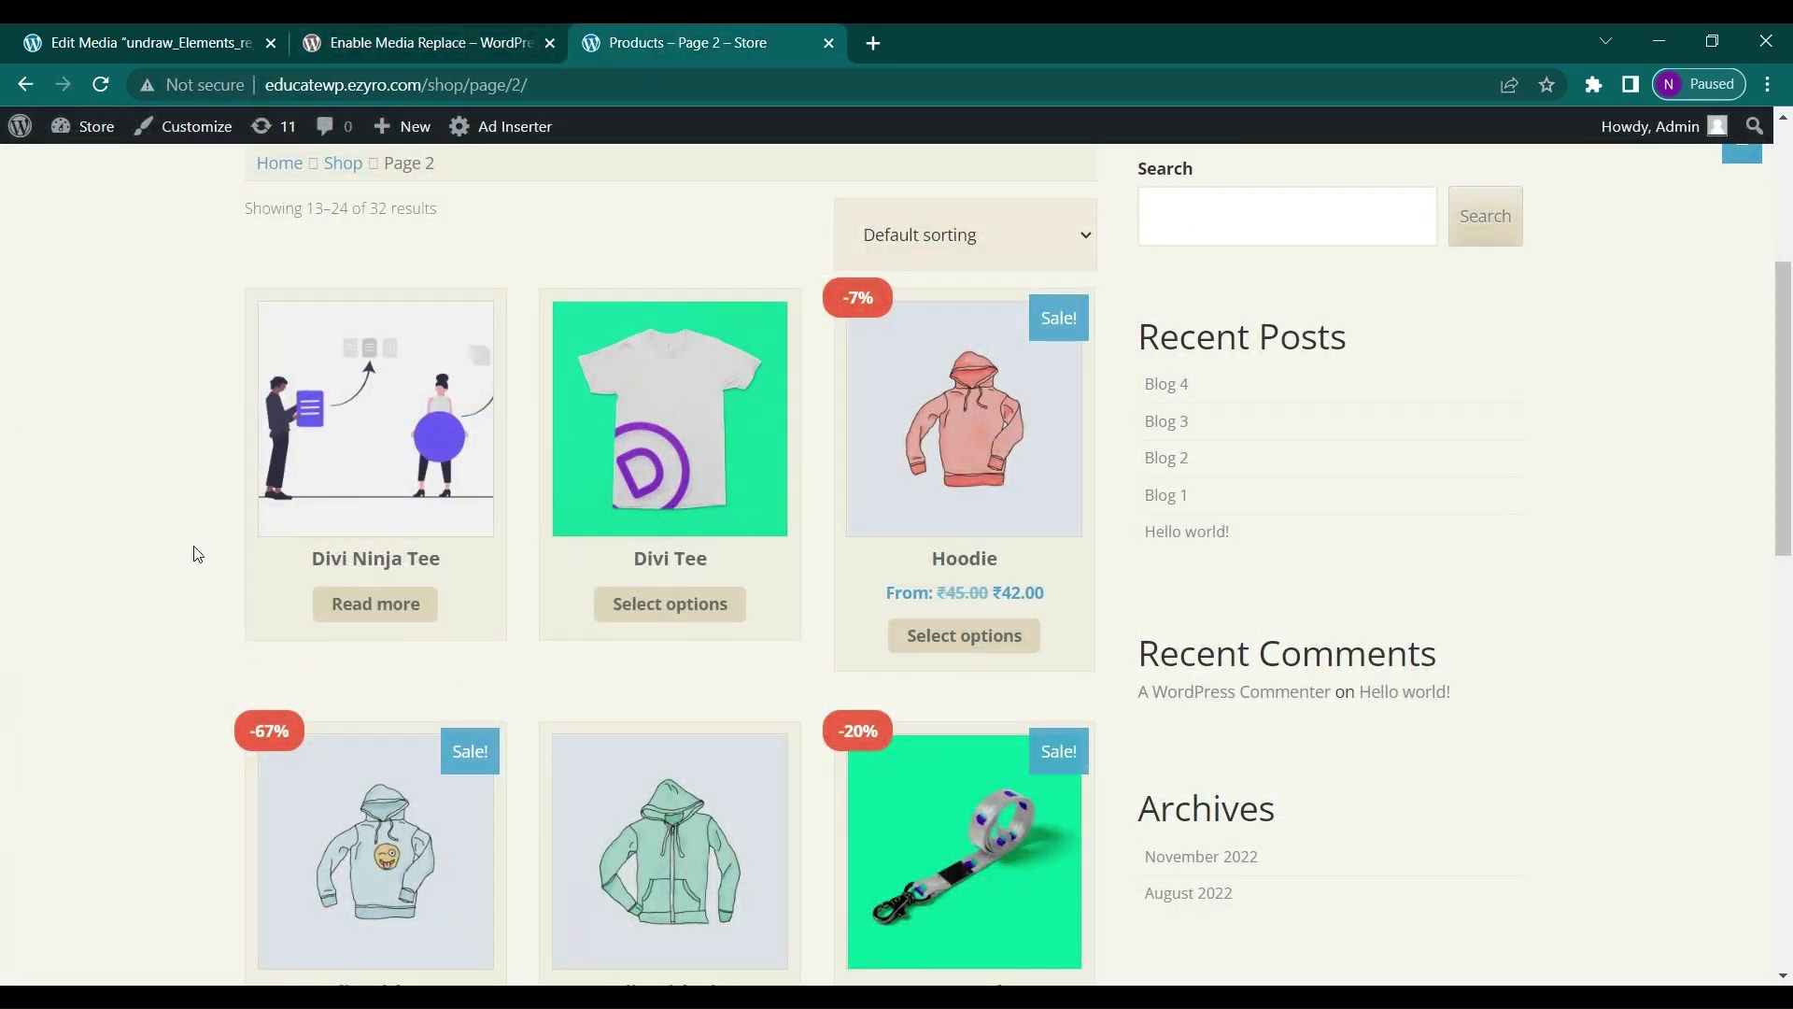
left_click(317, 514)
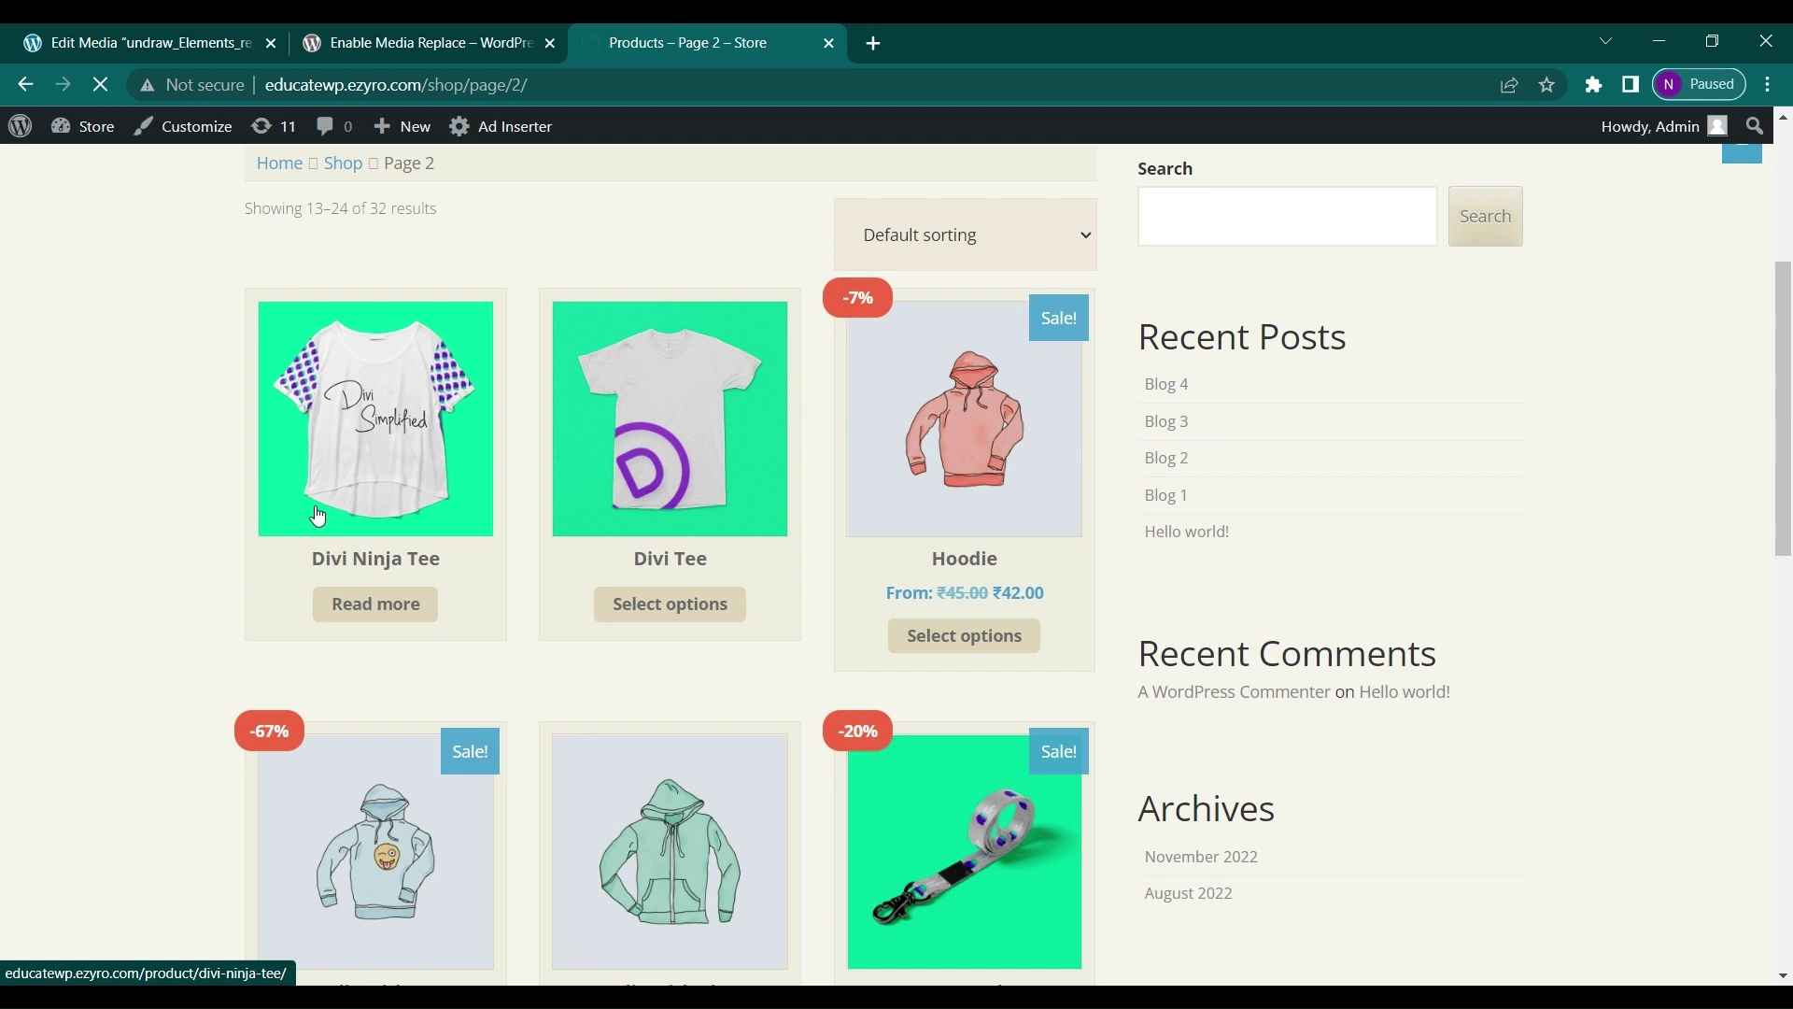